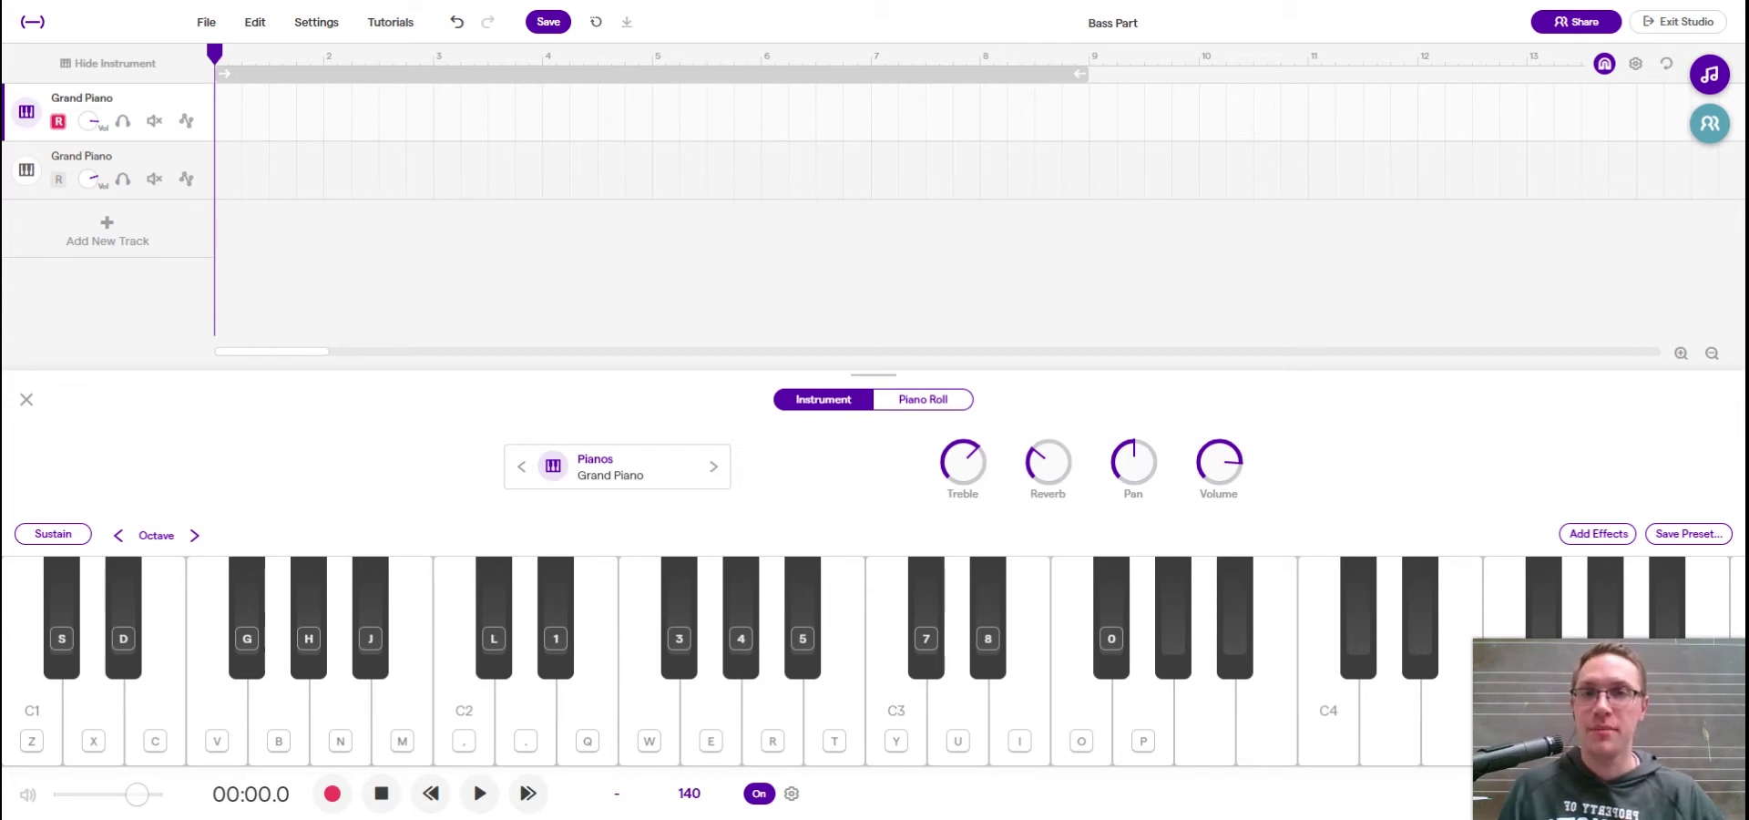
# - Play the C major chord (C2–E–G) on the Grand Piano, repeating it a few times
pyautogui.press(',')
pyautogui.press('q')
pyautogui.press('e')
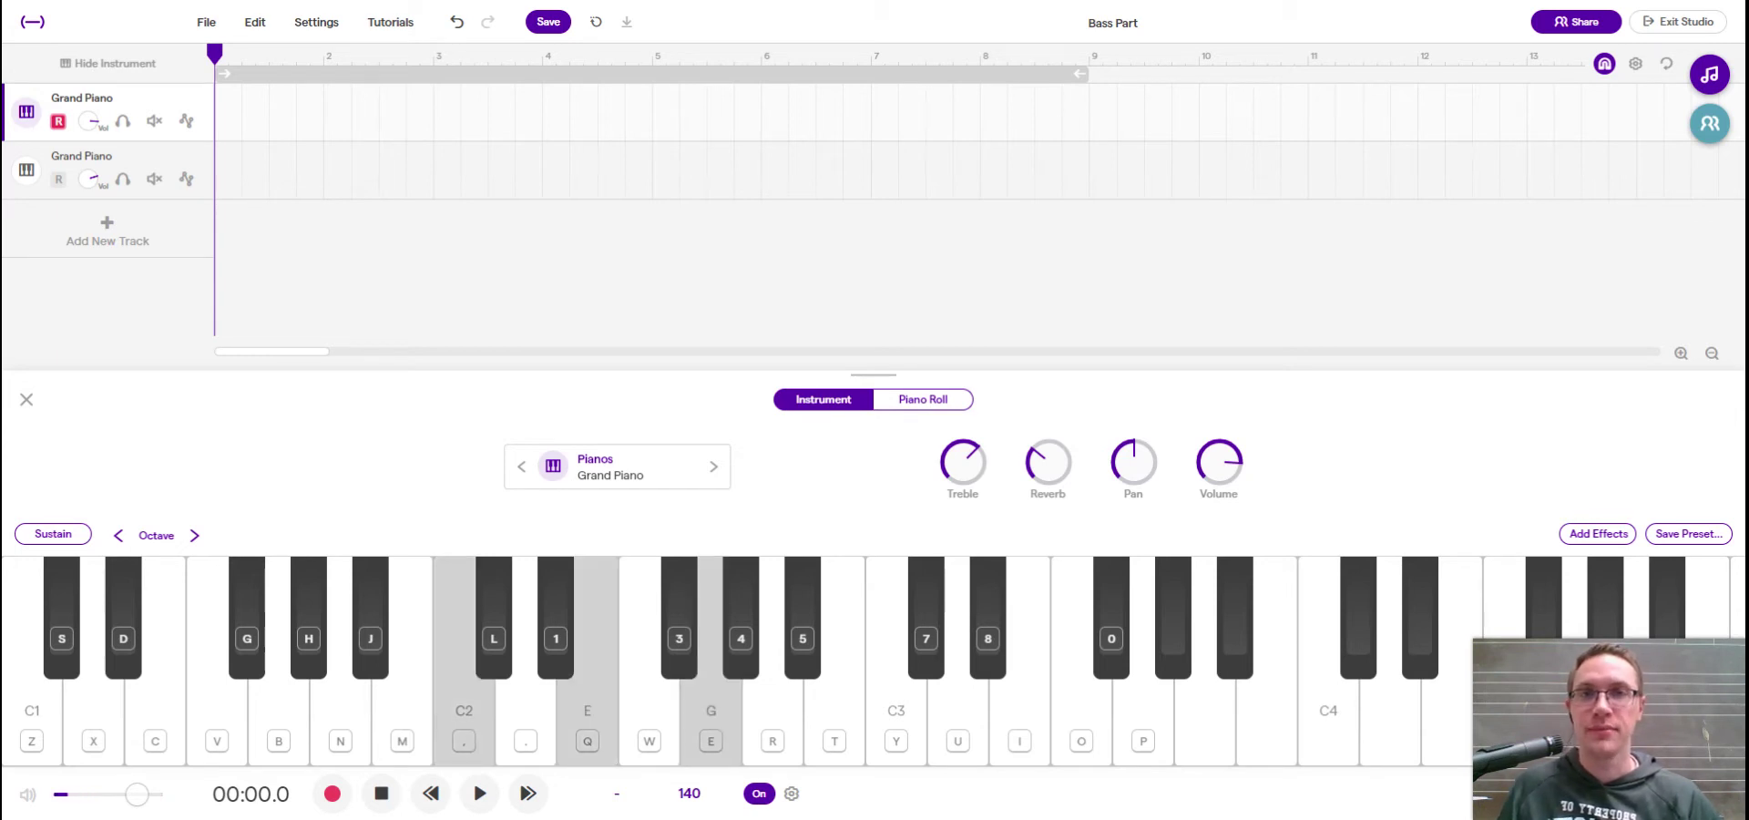
pyautogui.press(',')
pyautogui.press('q')
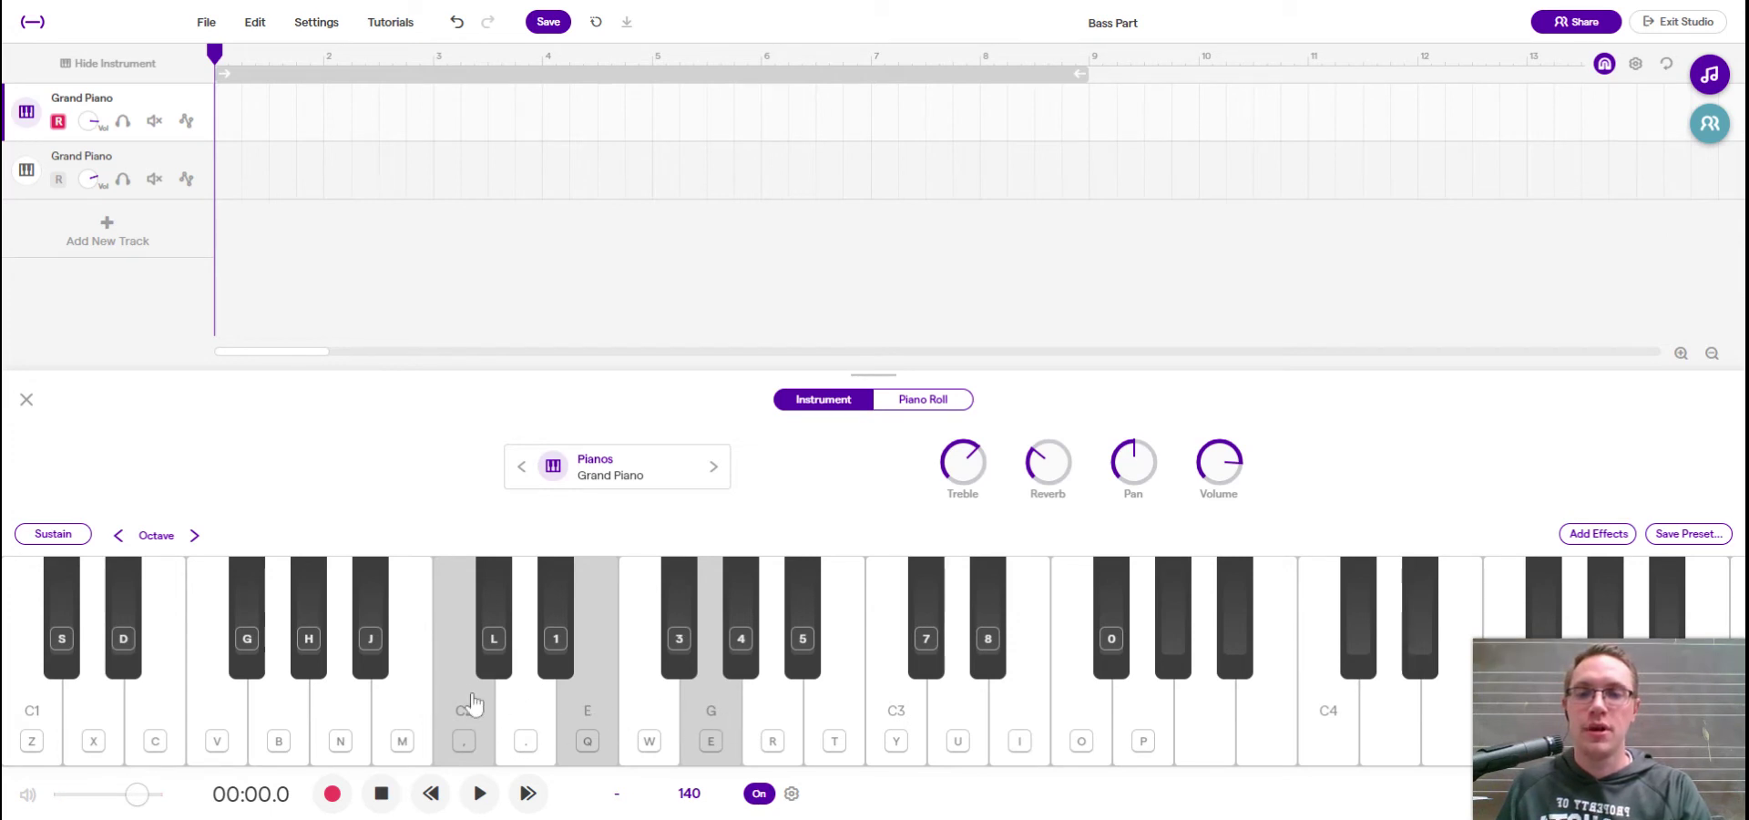
pyautogui.press(',')
pyautogui.press('q')
pyautogui.press('e')
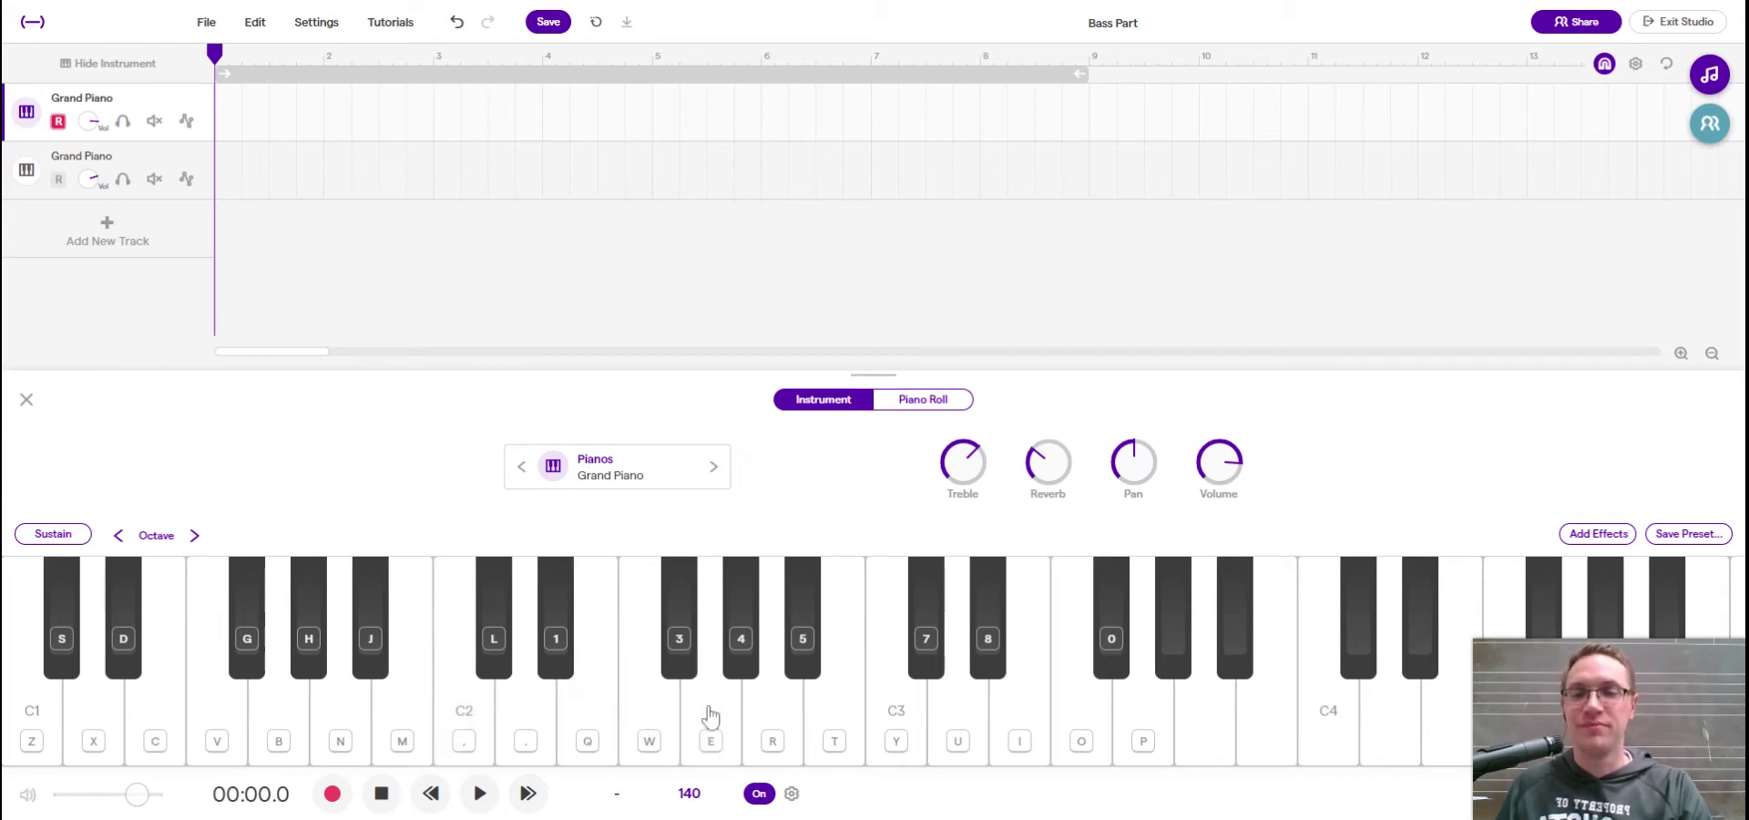
# - Sound C2, E and G one by one, then play and replay a G–B–D G major chord
pyautogui.press(',')
pyautogui.press('q')
pyautogui.press('e')
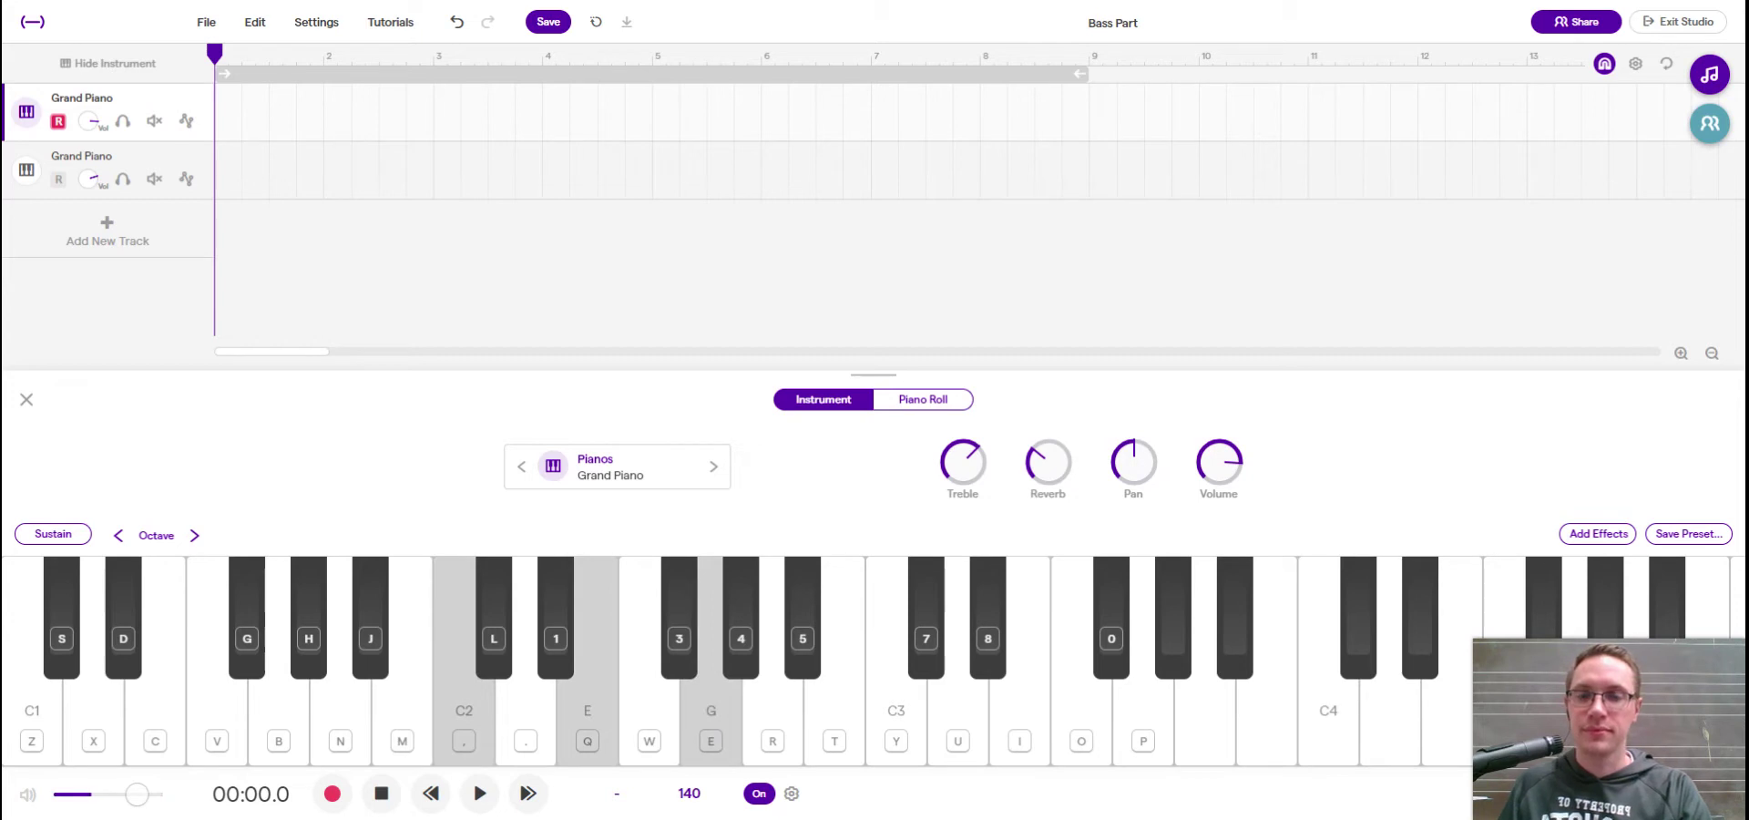
pyautogui.press('e')
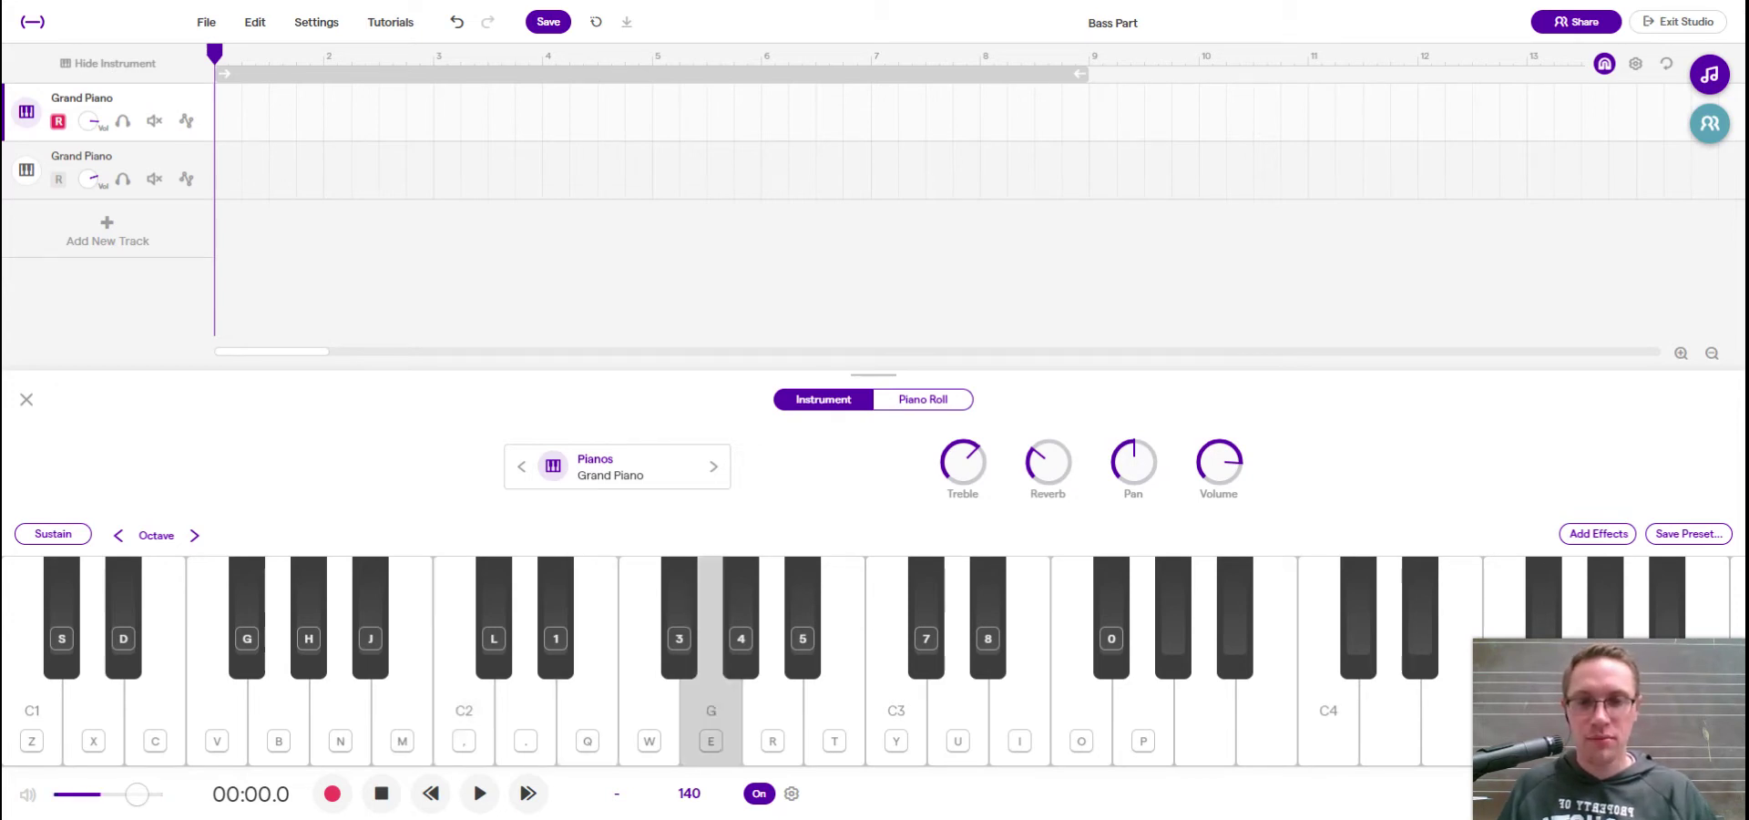
pyautogui.press('t')
pyautogui.press('u')
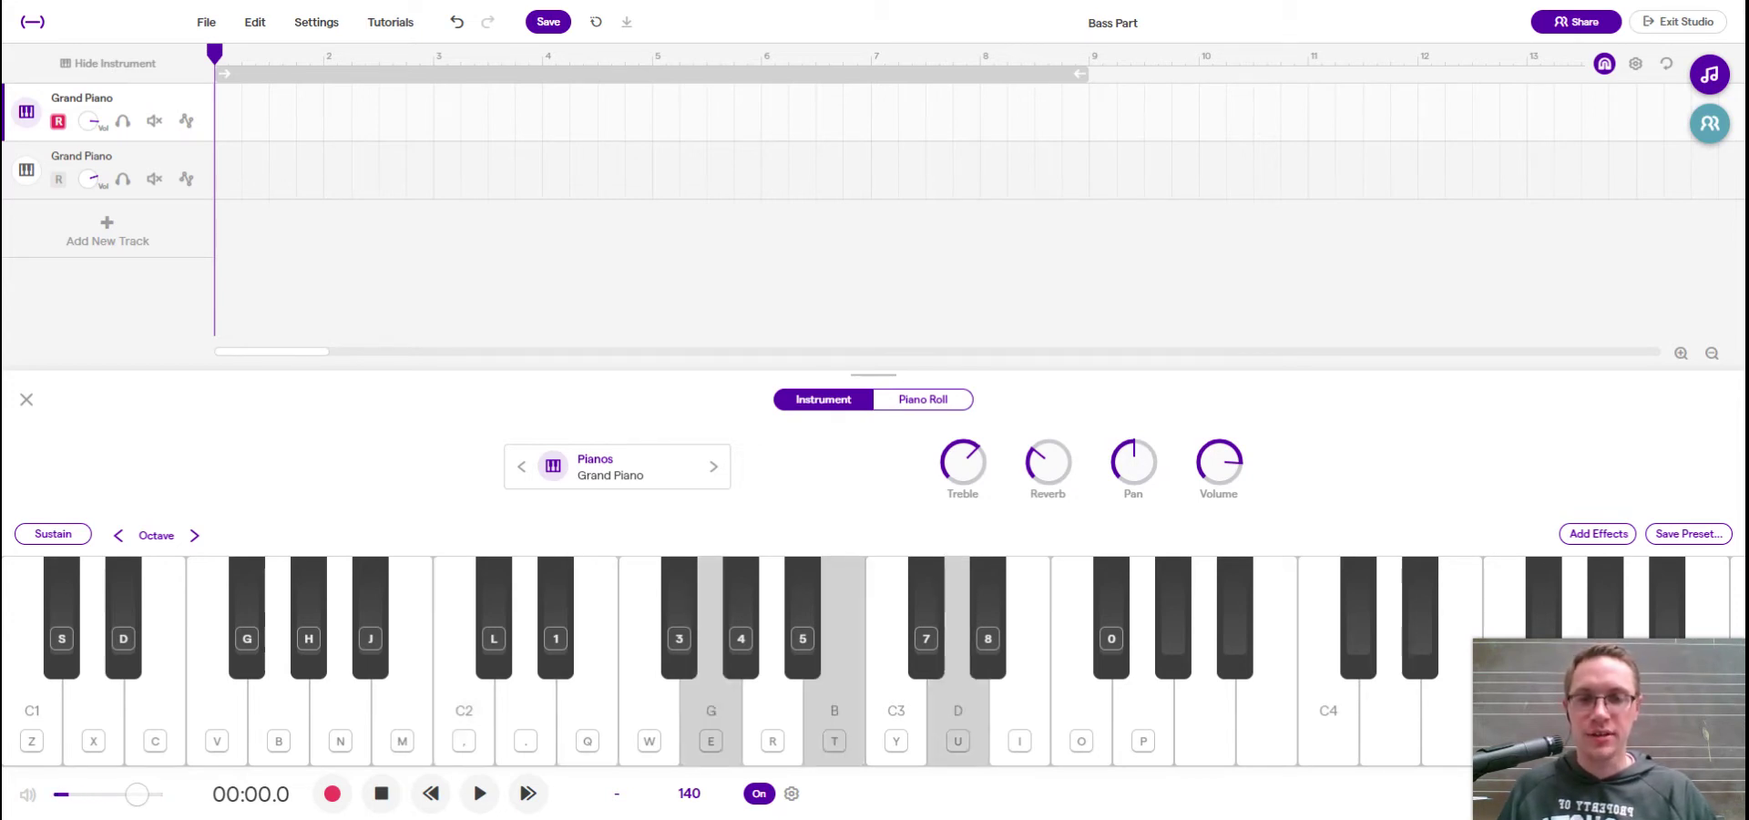
pyautogui.press('e')
pyautogui.press('t')
pyautogui.press('u')
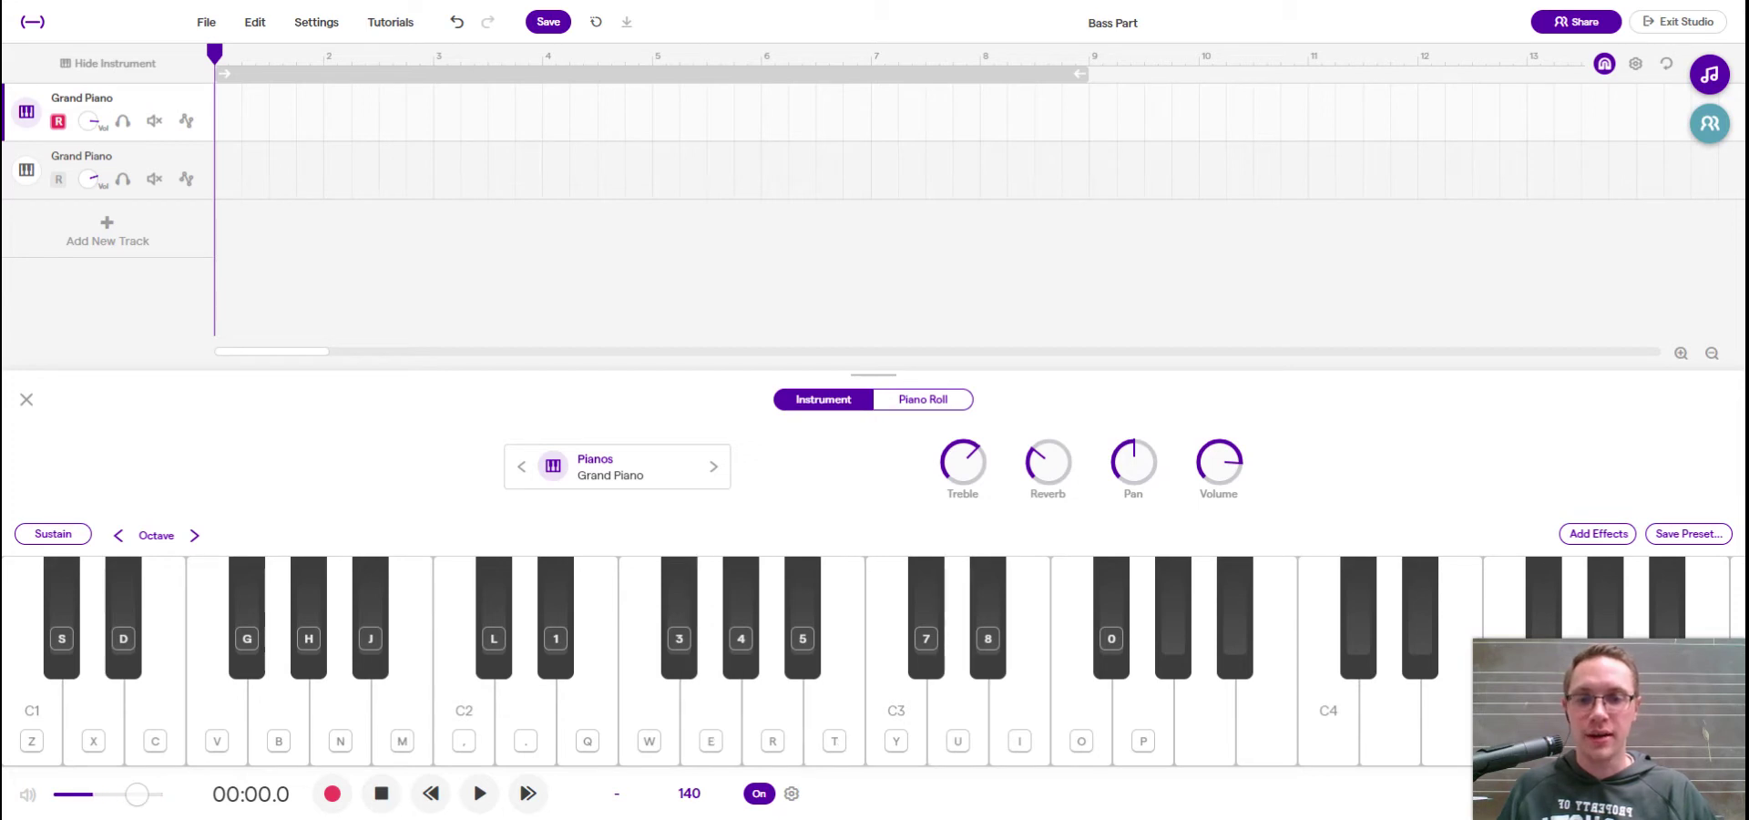
# - Play an F major chord, a G–D#–A# chord, and a G#–C3–D# chord
pyautogui.press('w')
pyautogui.press('r')
pyautogui.press('y')
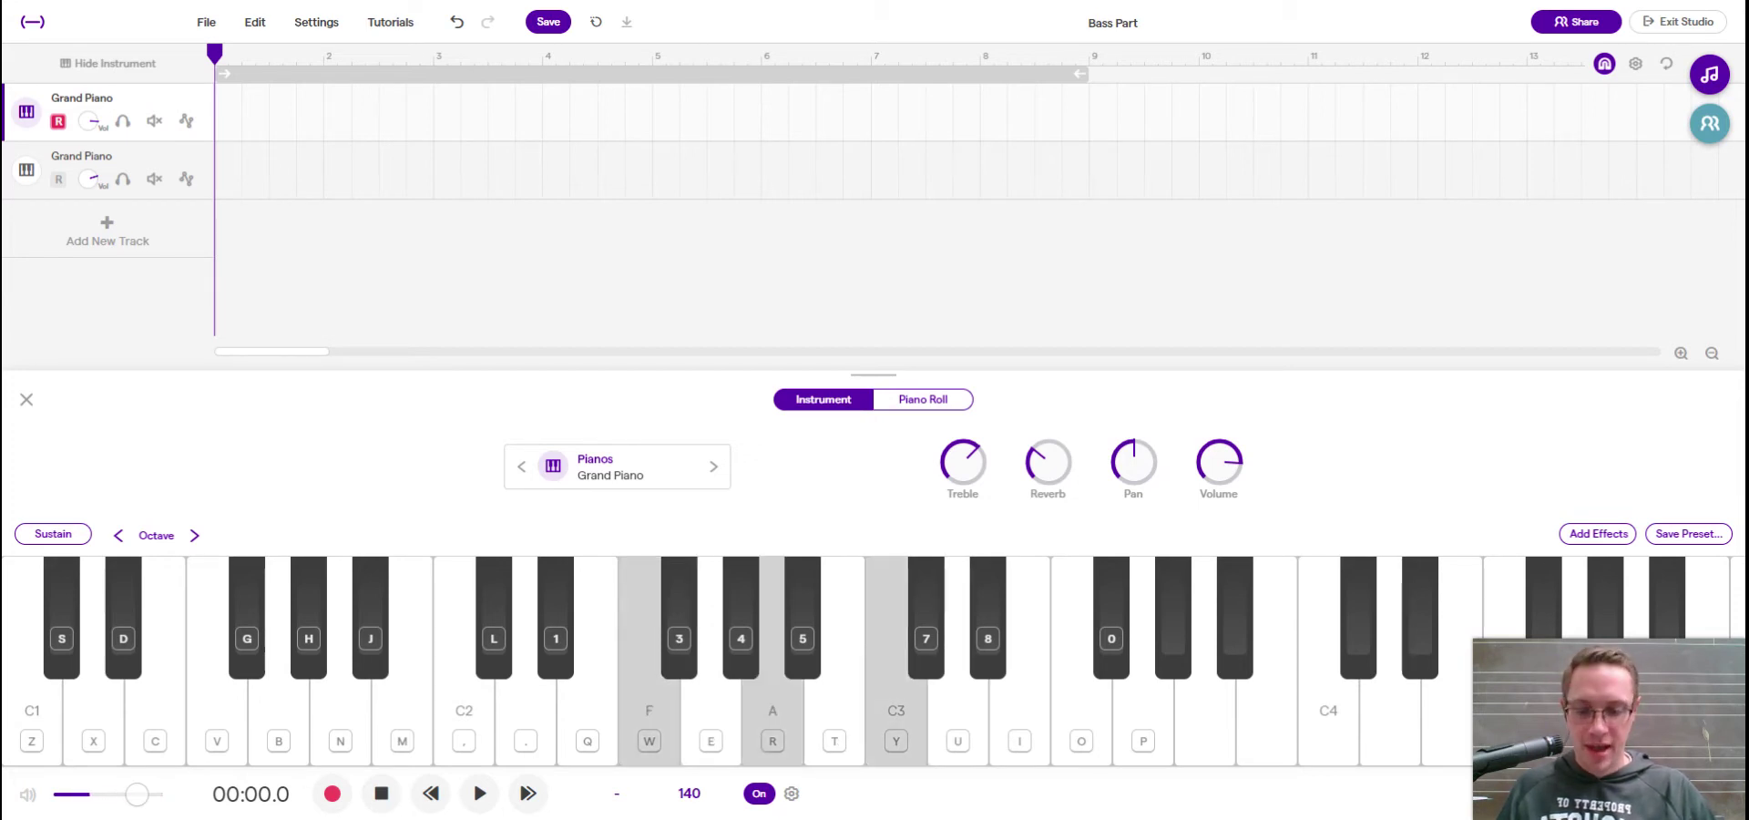
pyautogui.press('e')
pyautogui.press('1')
pyautogui.press('5')
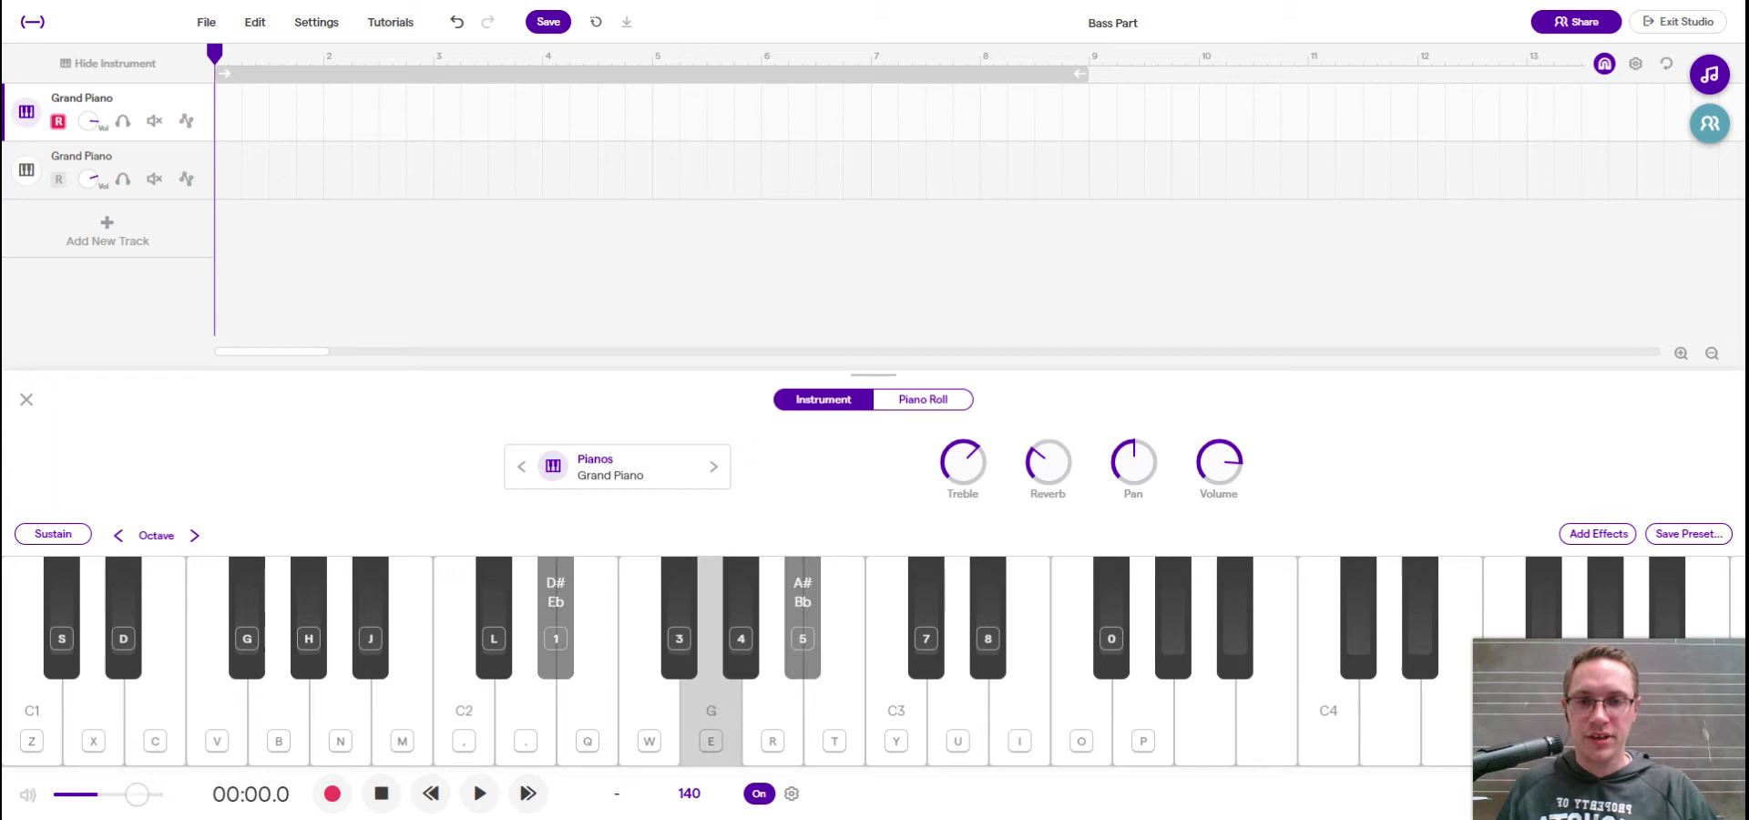
pyautogui.press('4')
pyautogui.press('y')
pyautogui.press('8')
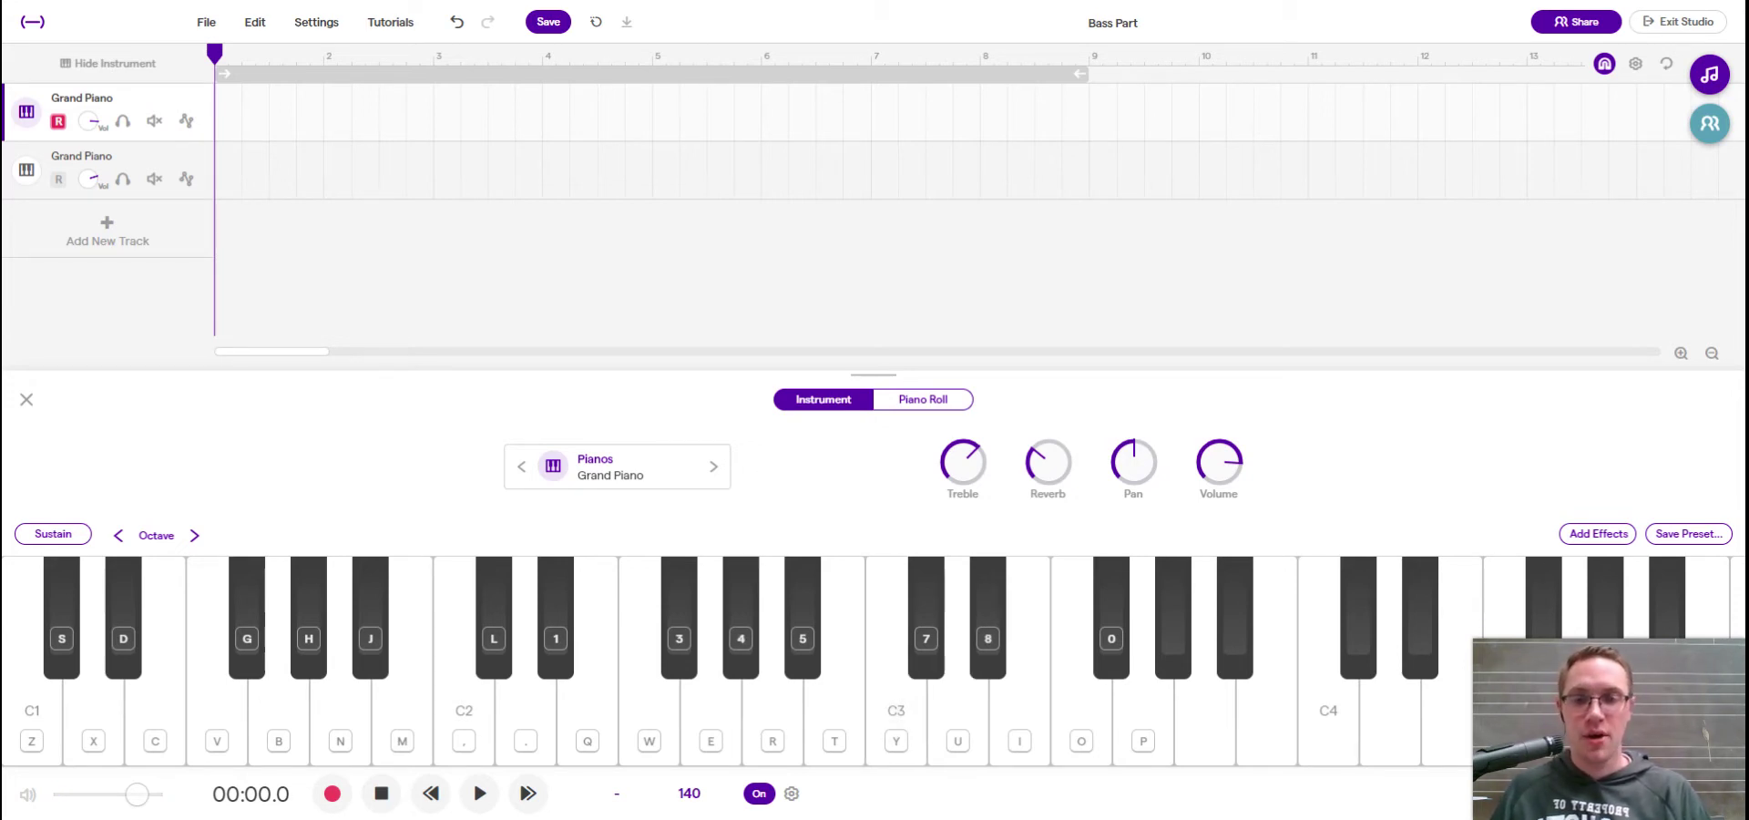
# - Play C major, then lower the E to D#/Eb and replay it as C minor
pyautogui.press(',')
pyautogui.press('q')
pyautogui.press('e')
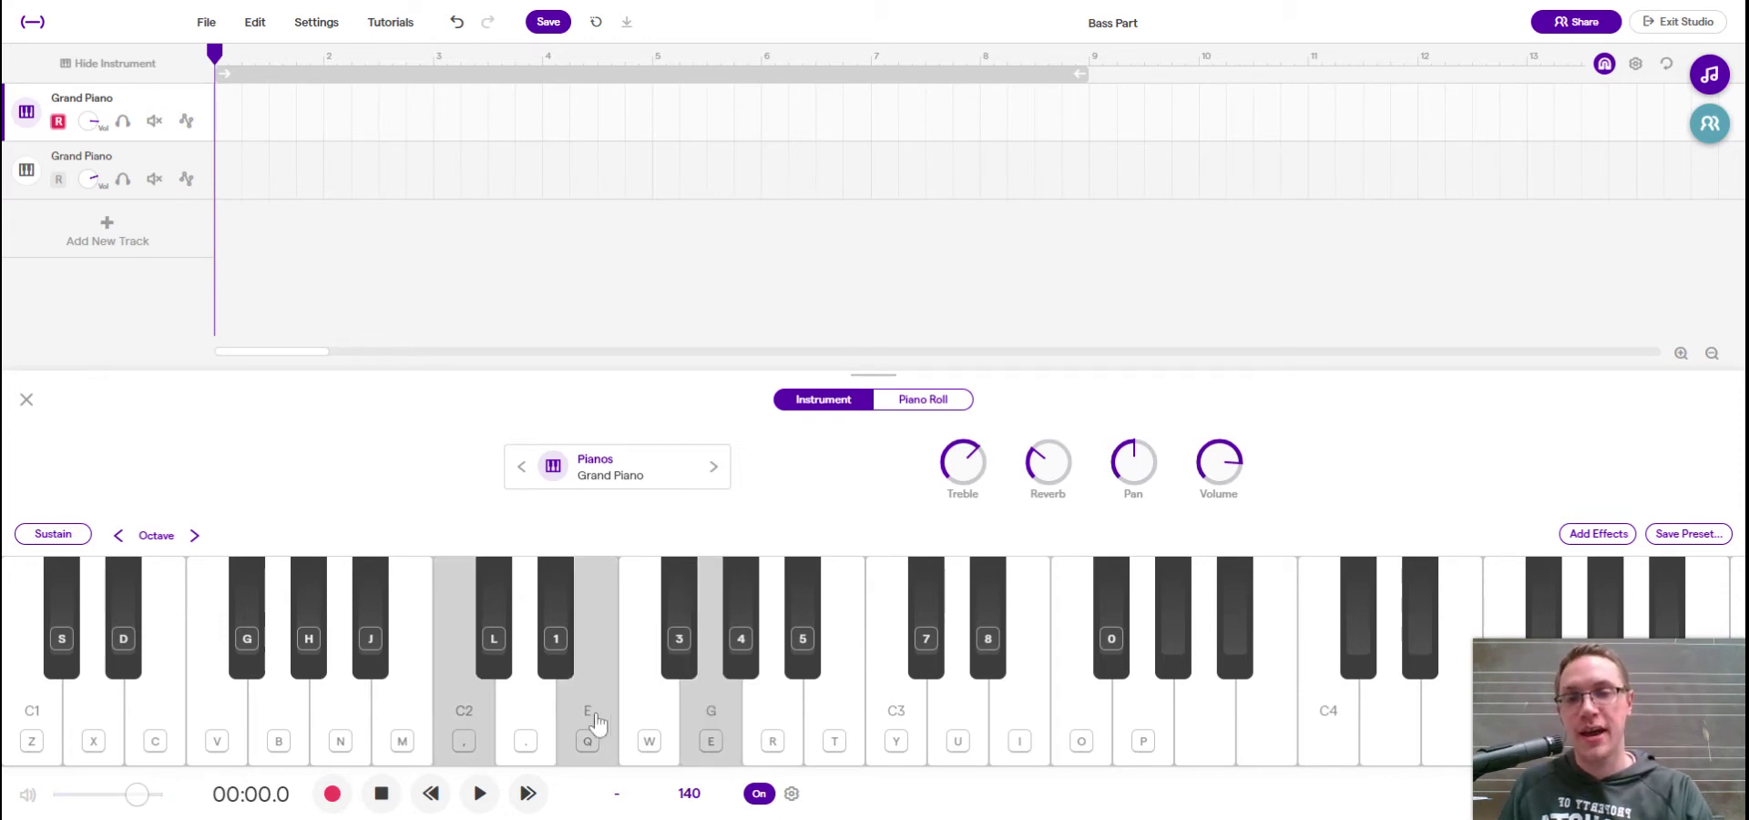
pyautogui.press('1')
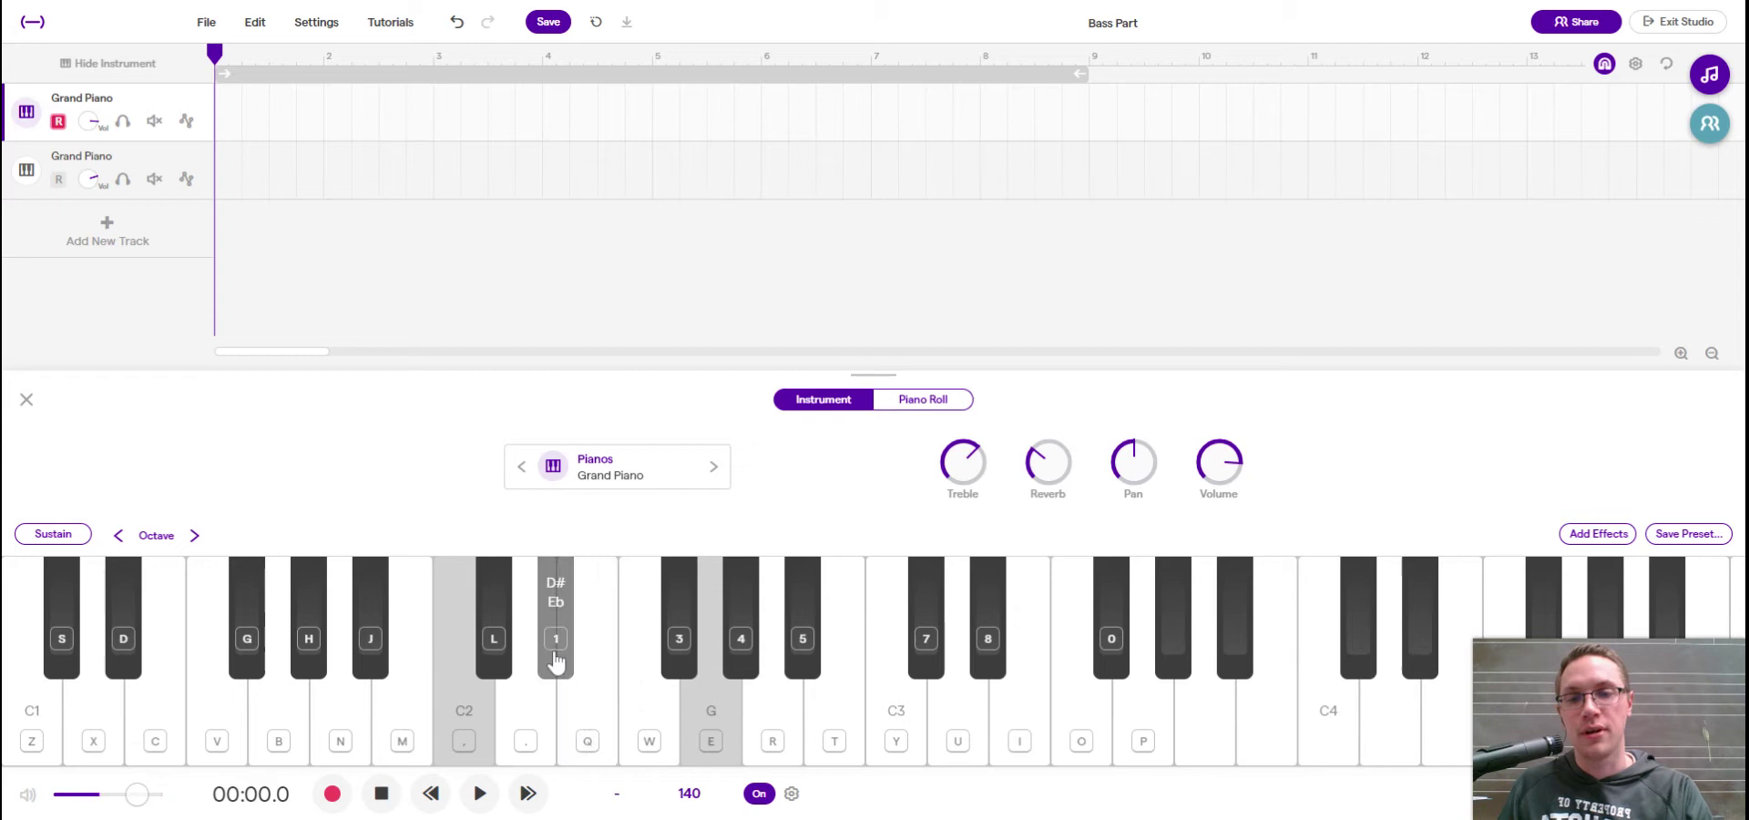
pyautogui.press(',')
pyautogui.press('1')
pyautogui.press('e')
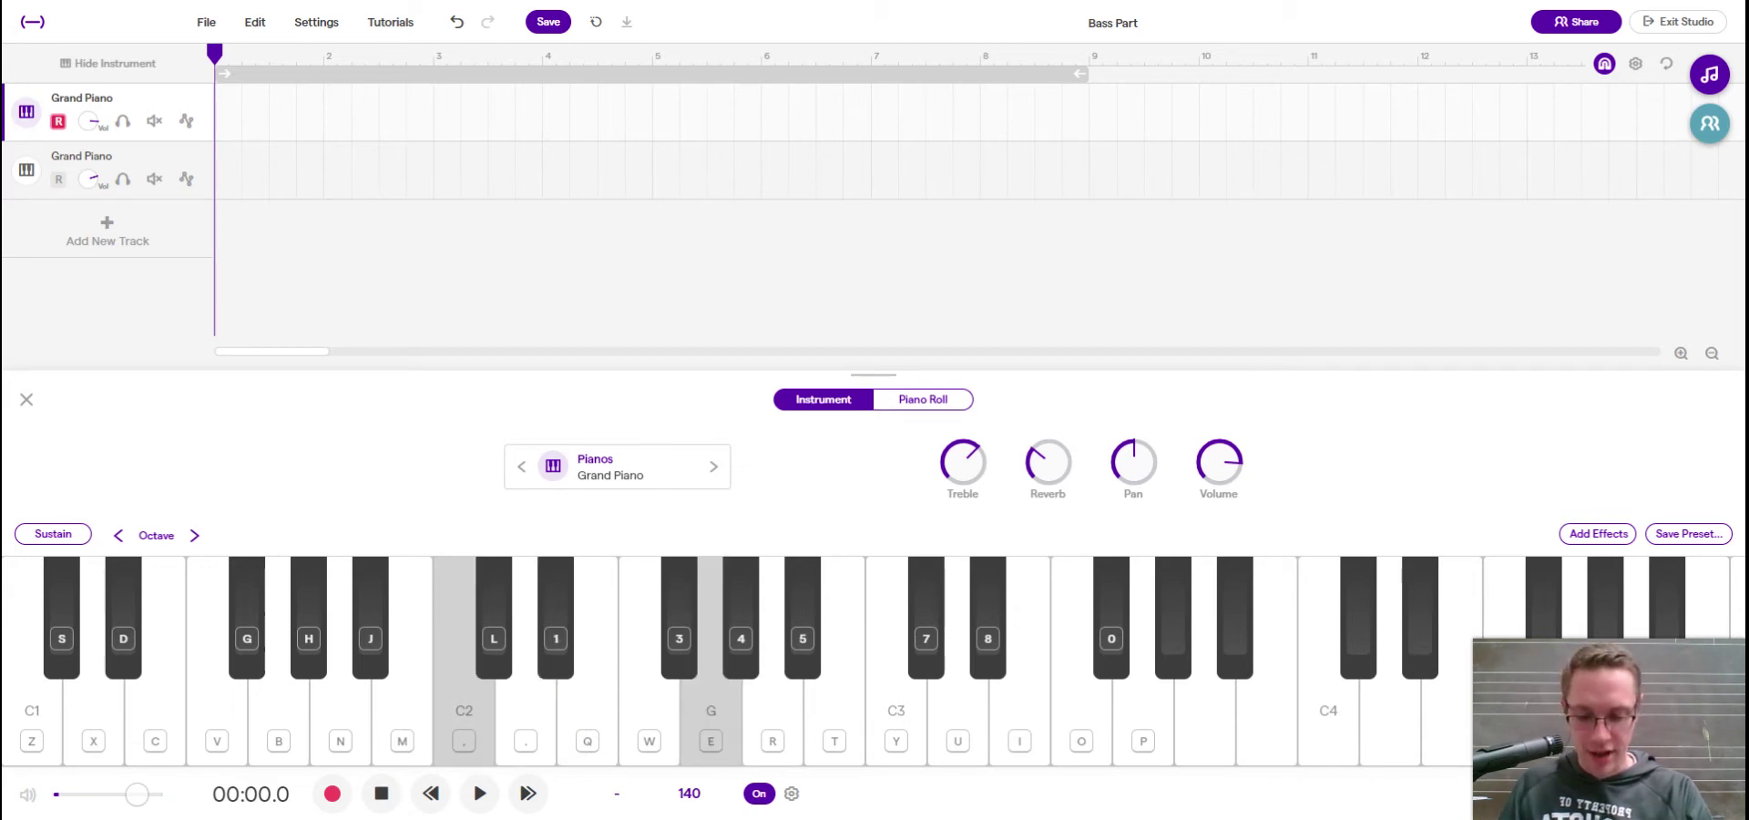
# - Play F major, then F minor, then return to the C major chord
pyautogui.press('w')
pyautogui.press('r')
pyautogui.press('y')
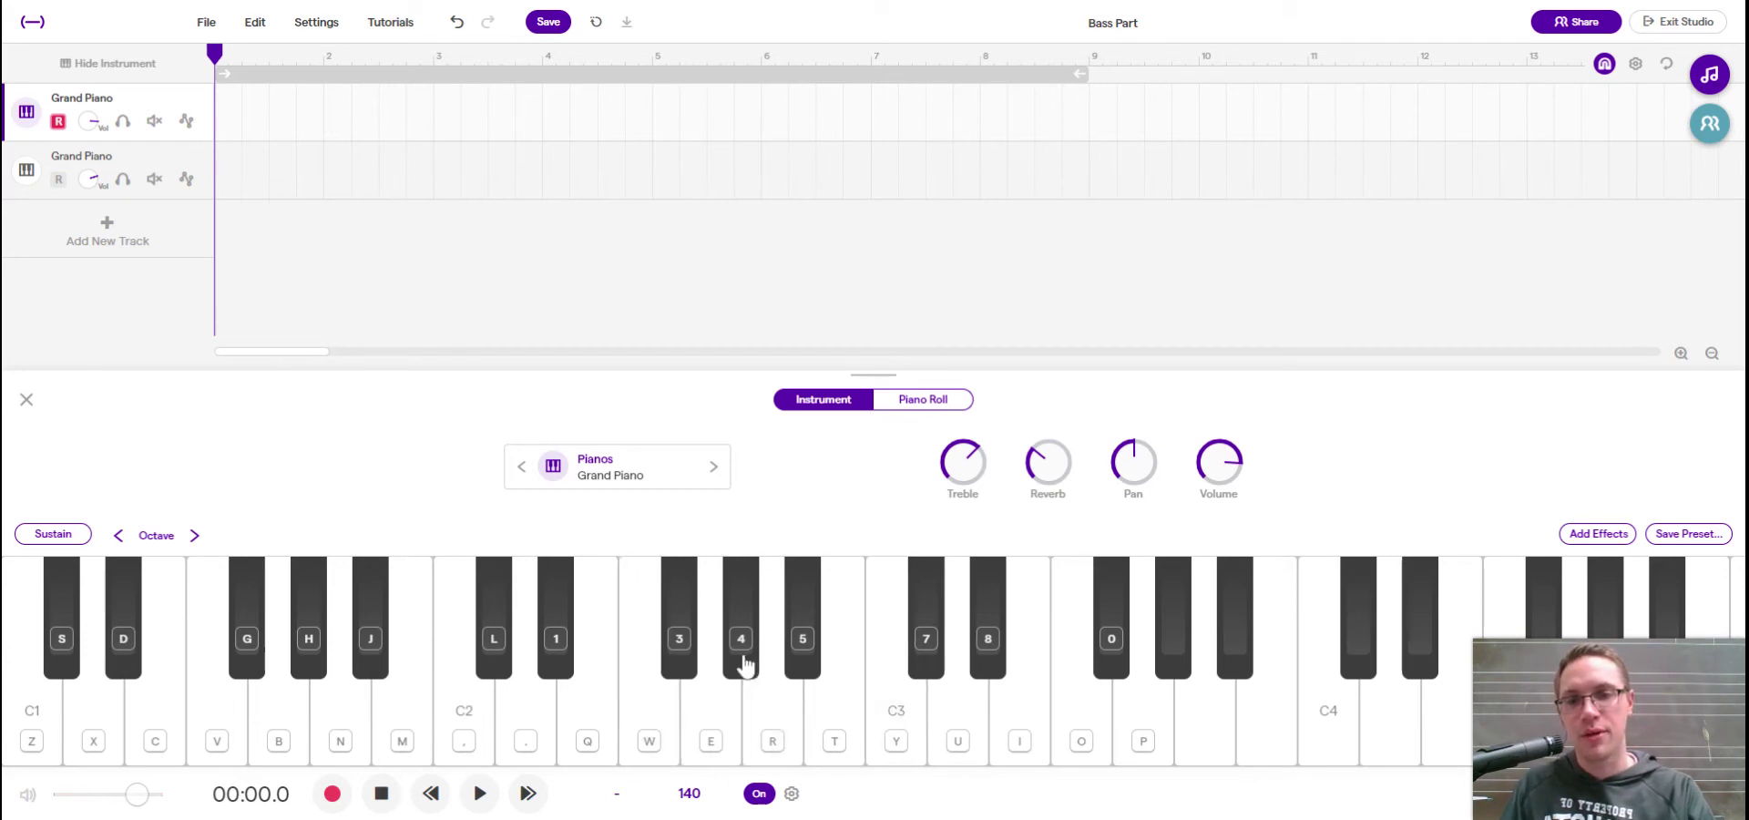
pyautogui.press('w')
pyautogui.press('4')
pyautogui.press('y')
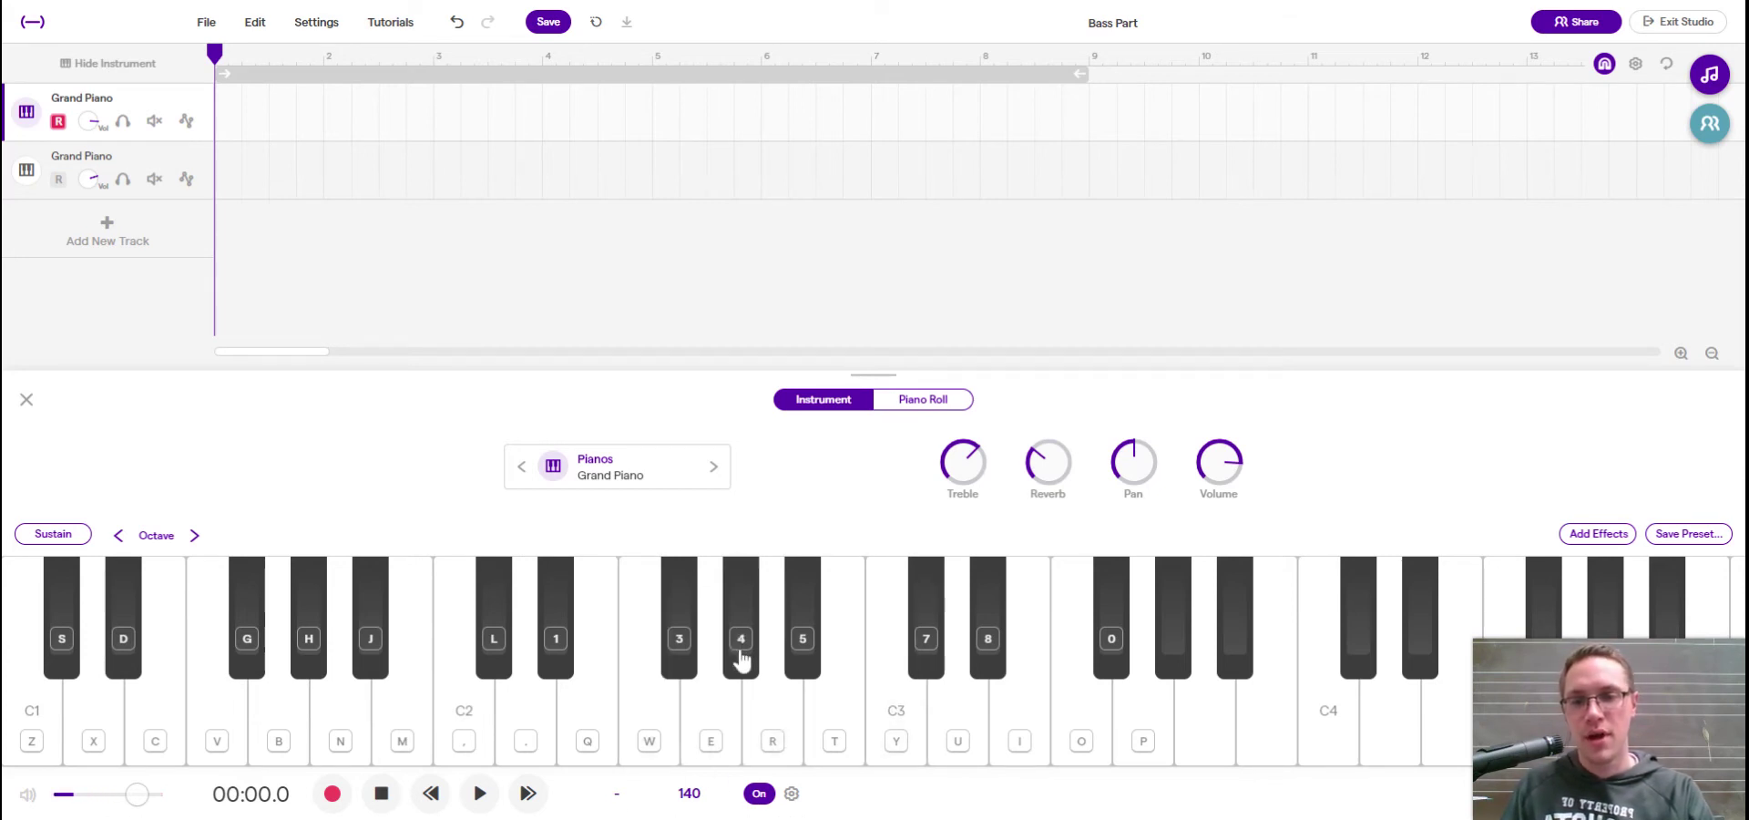
pyautogui.press(',')
pyautogui.press('q')
pyautogui.press('e')
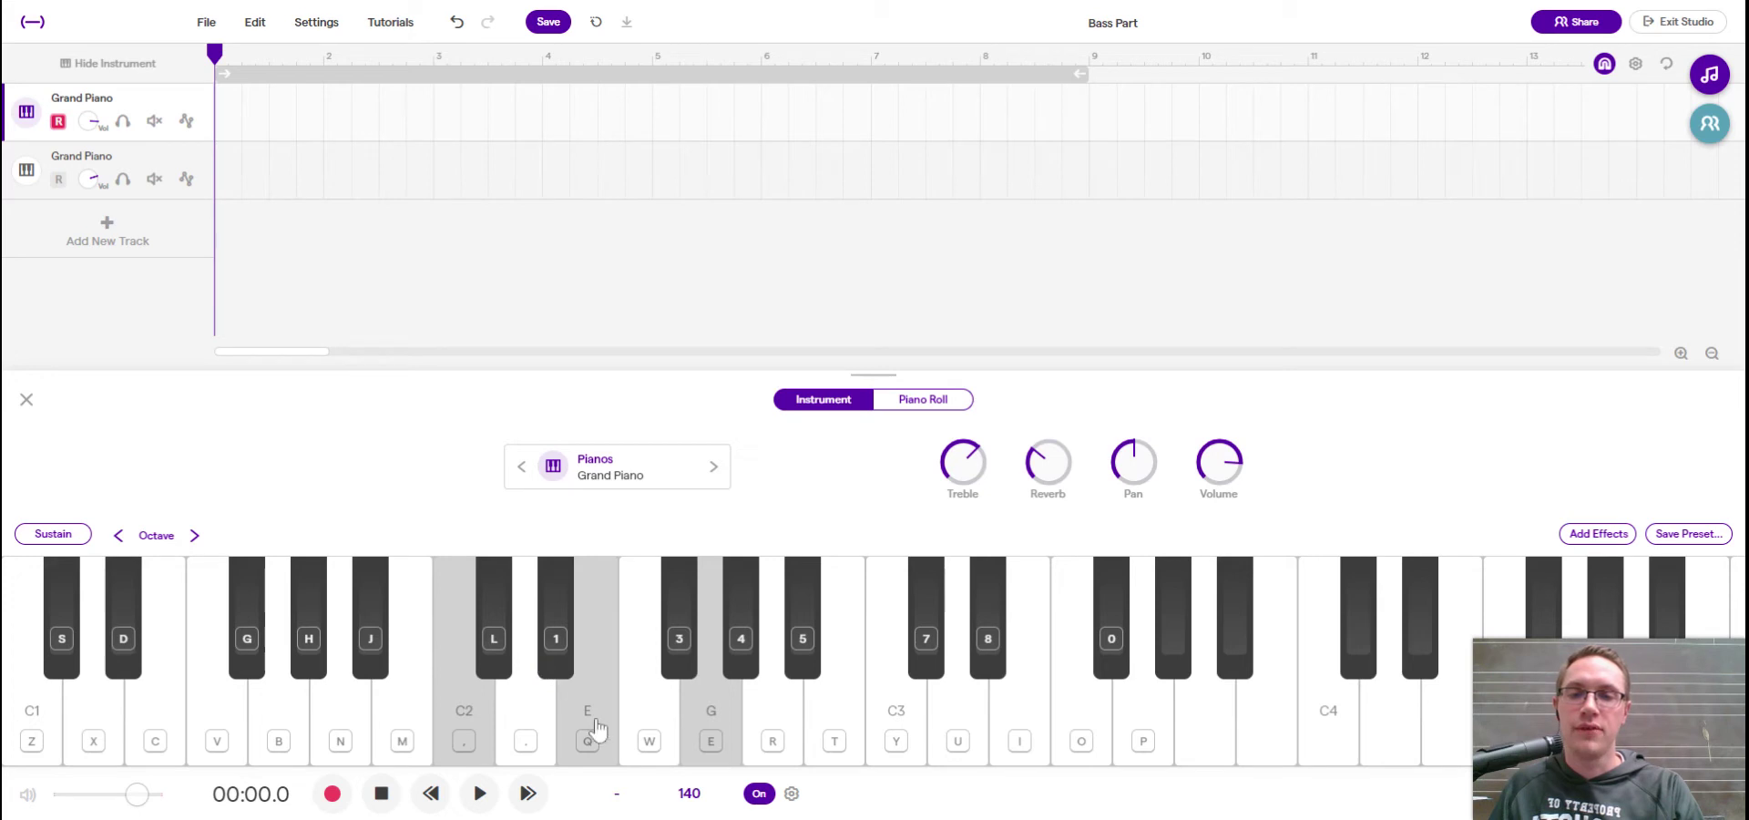
# - Sound individual notes C2, C#, E and G on the on-screen and computer keyboards
pyautogui.click(471, 740)
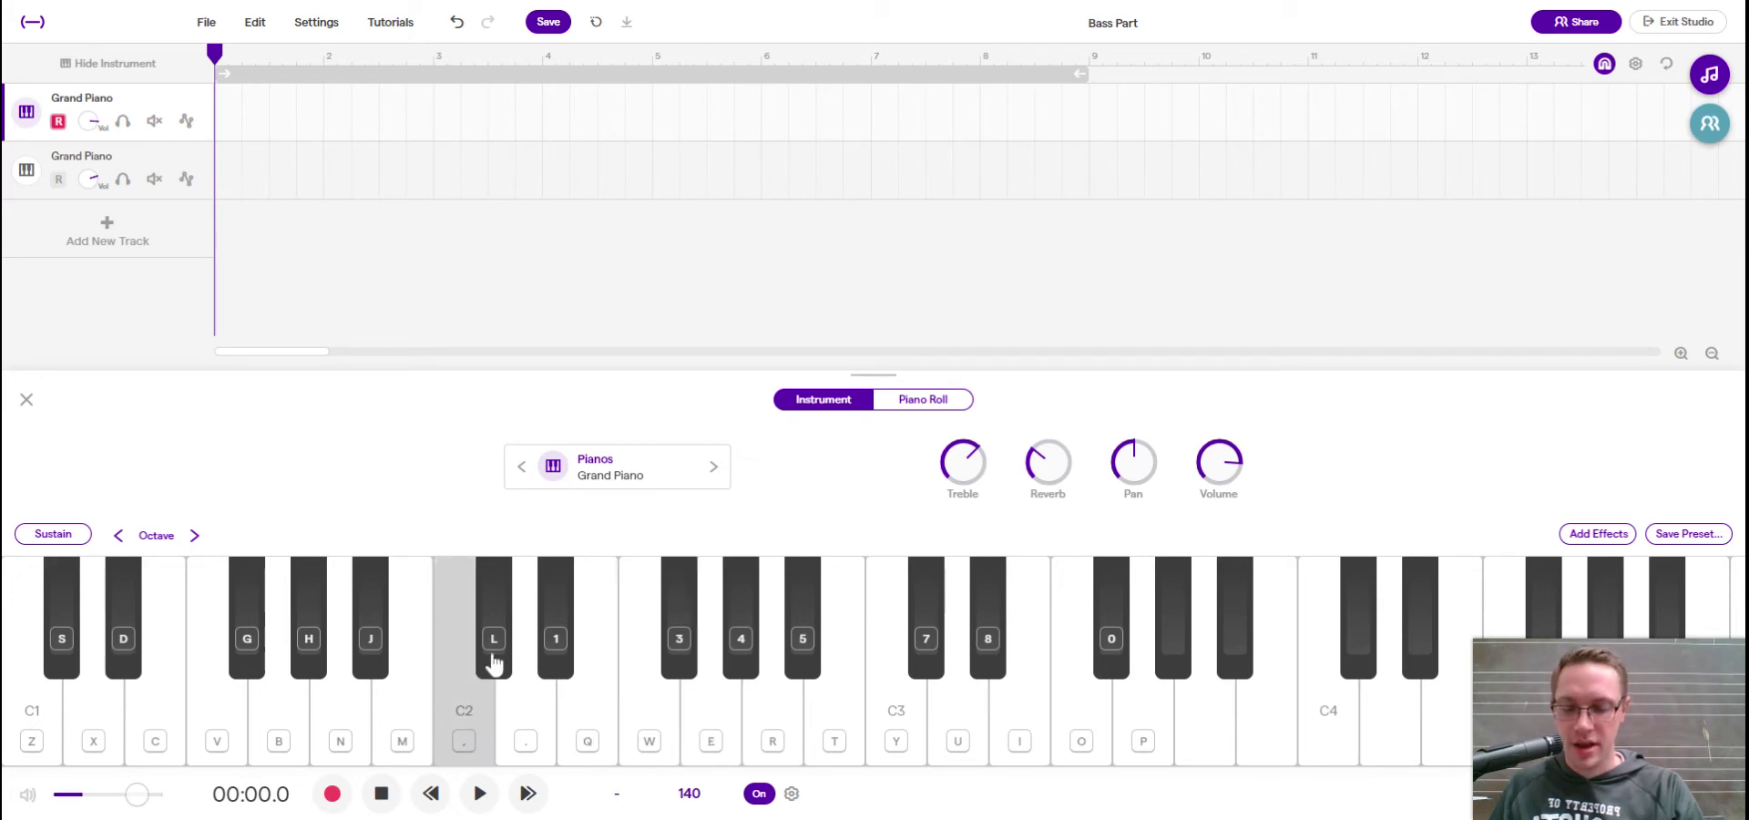
pyautogui.click(493, 661)
pyautogui.press('.')
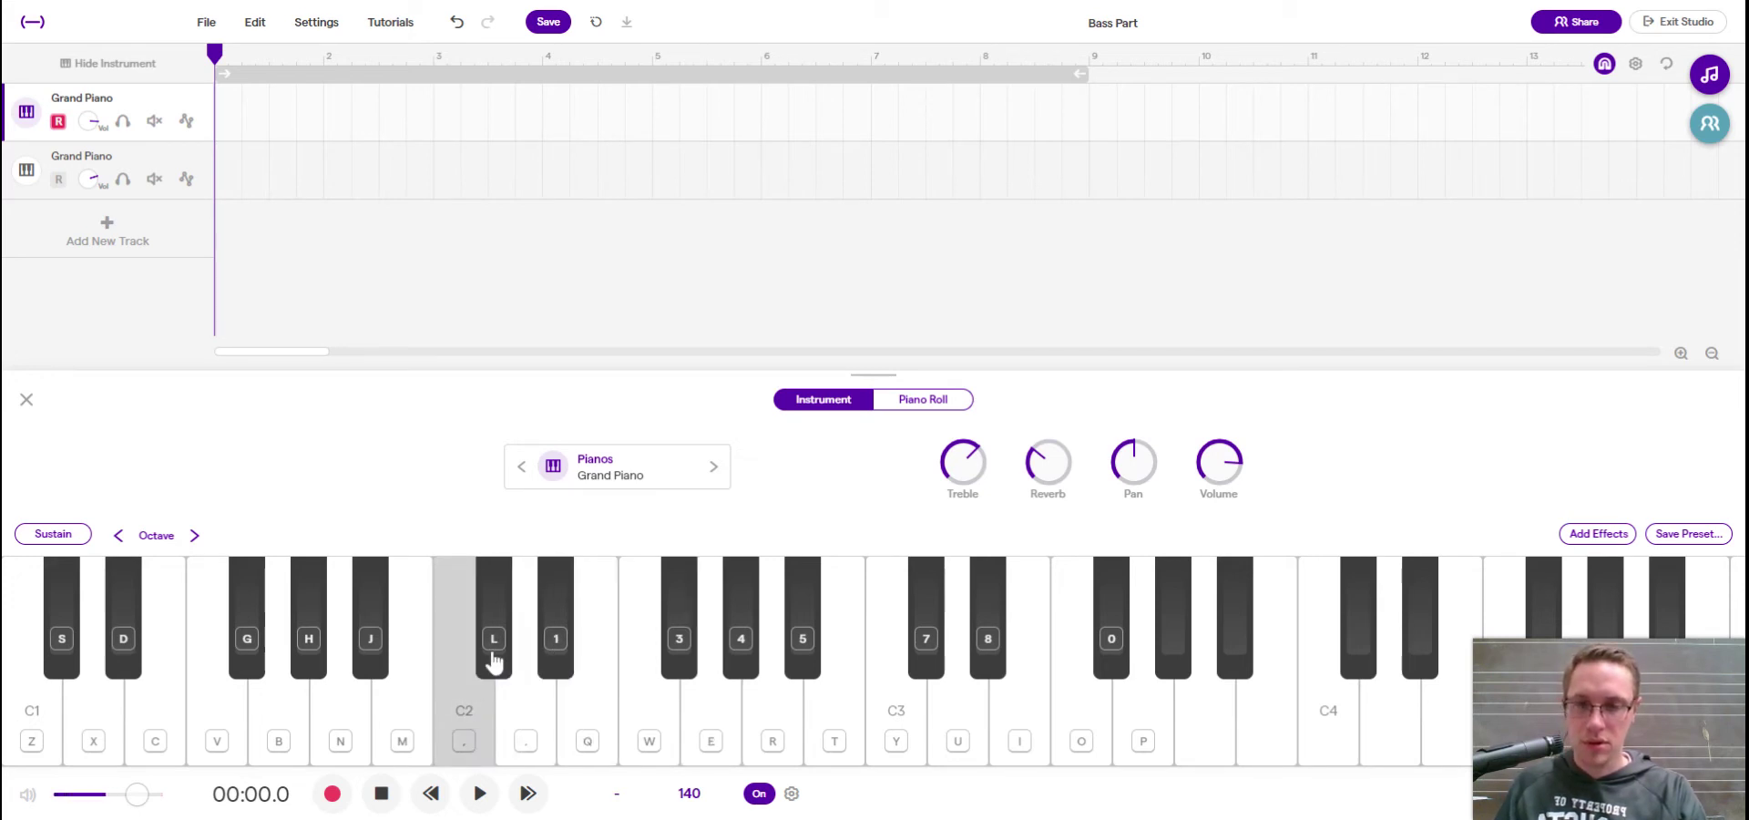
pyautogui.press('q')
pyautogui.click(591, 728)
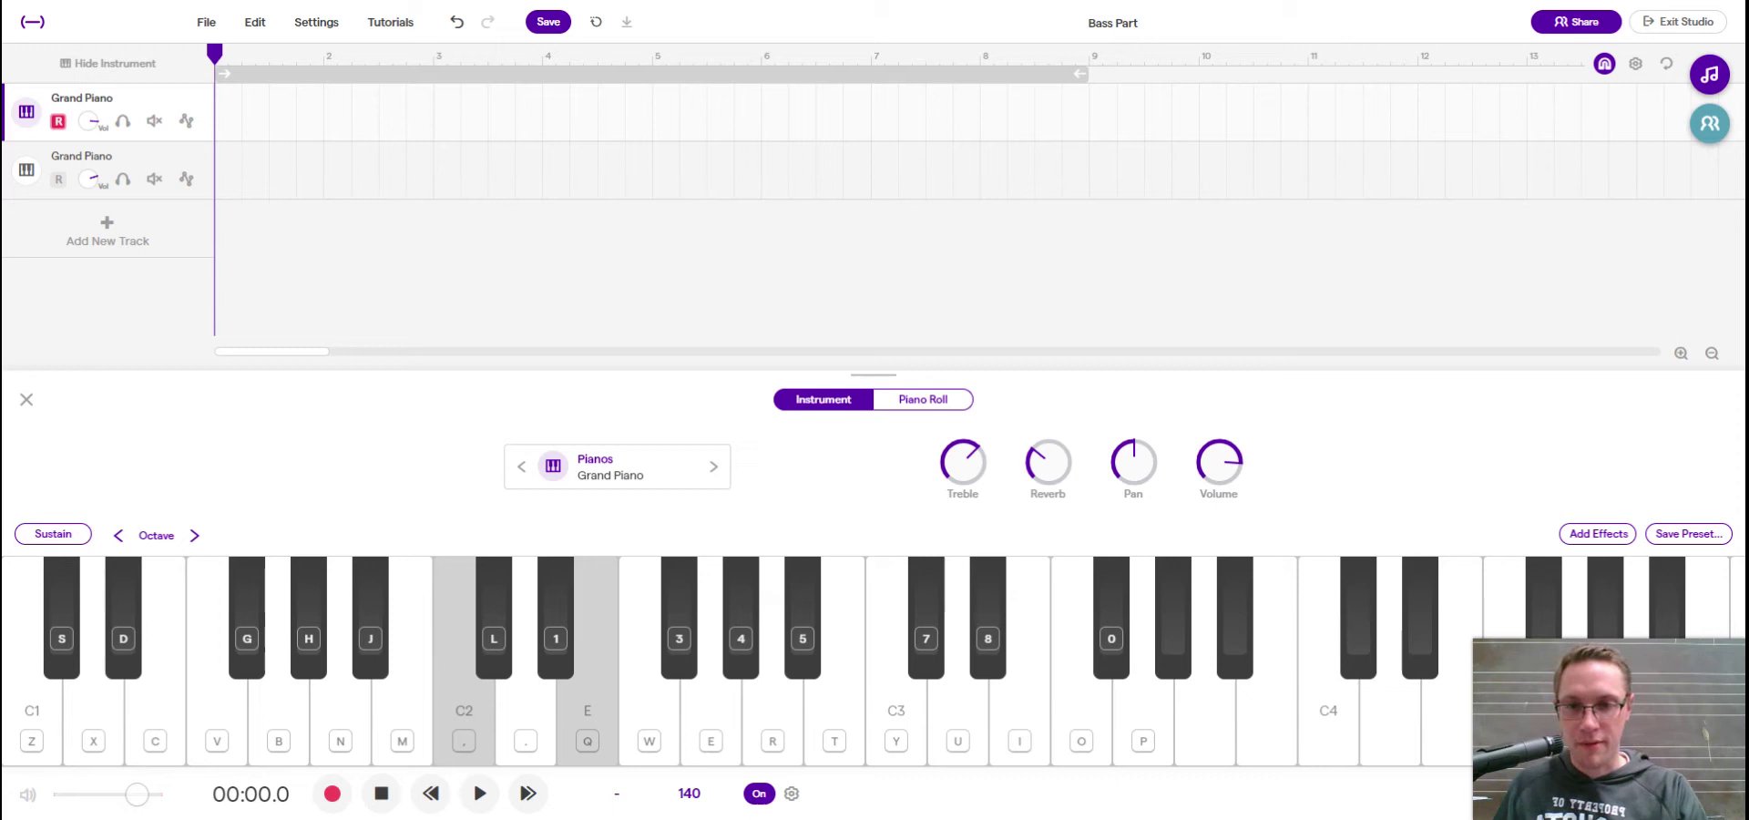
pyautogui.press('e')
pyautogui.press('q')
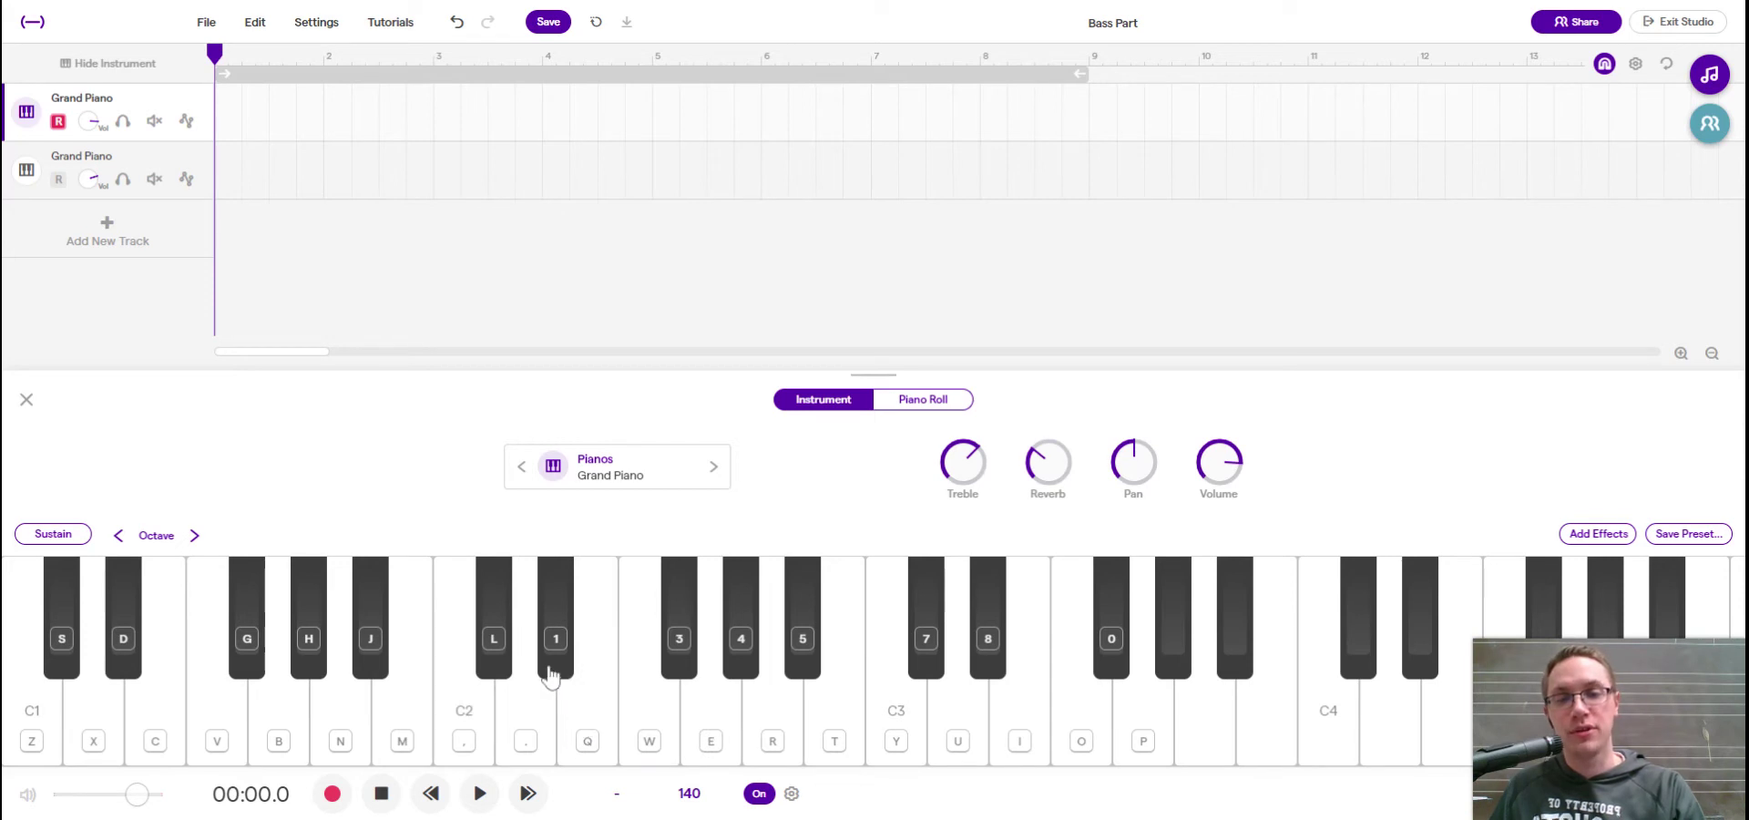
# - Step up from C2 through C#, D and D#/Eb, then pair C2 with D#/Eb, E and G
pyautogui.press(',')
pyautogui.press('l')
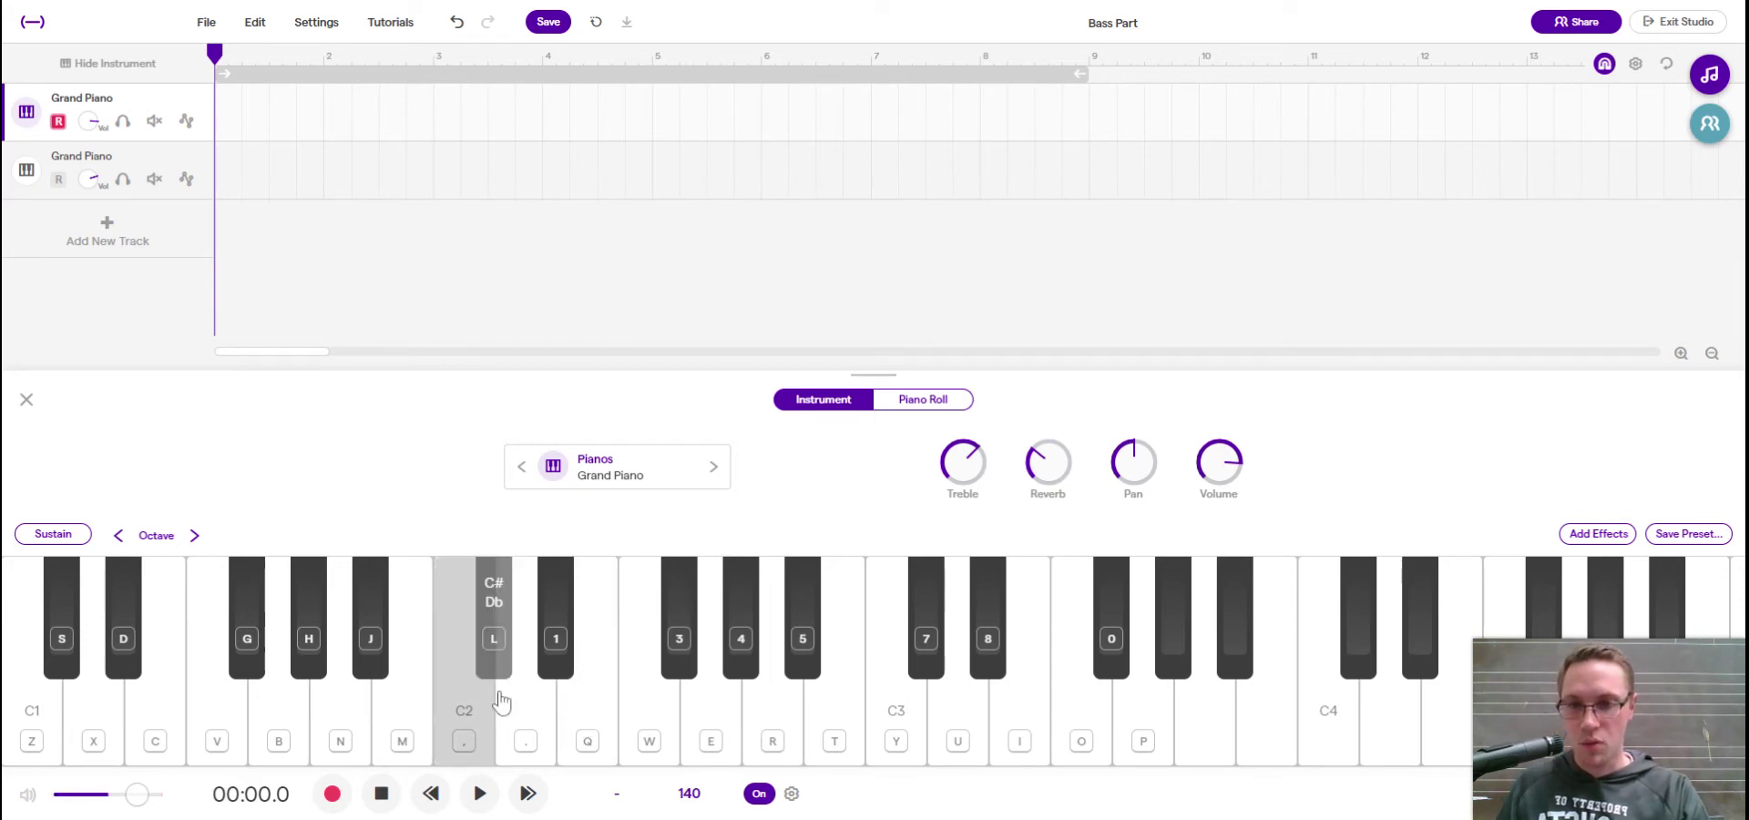
pyautogui.press('.')
pyautogui.press('1')
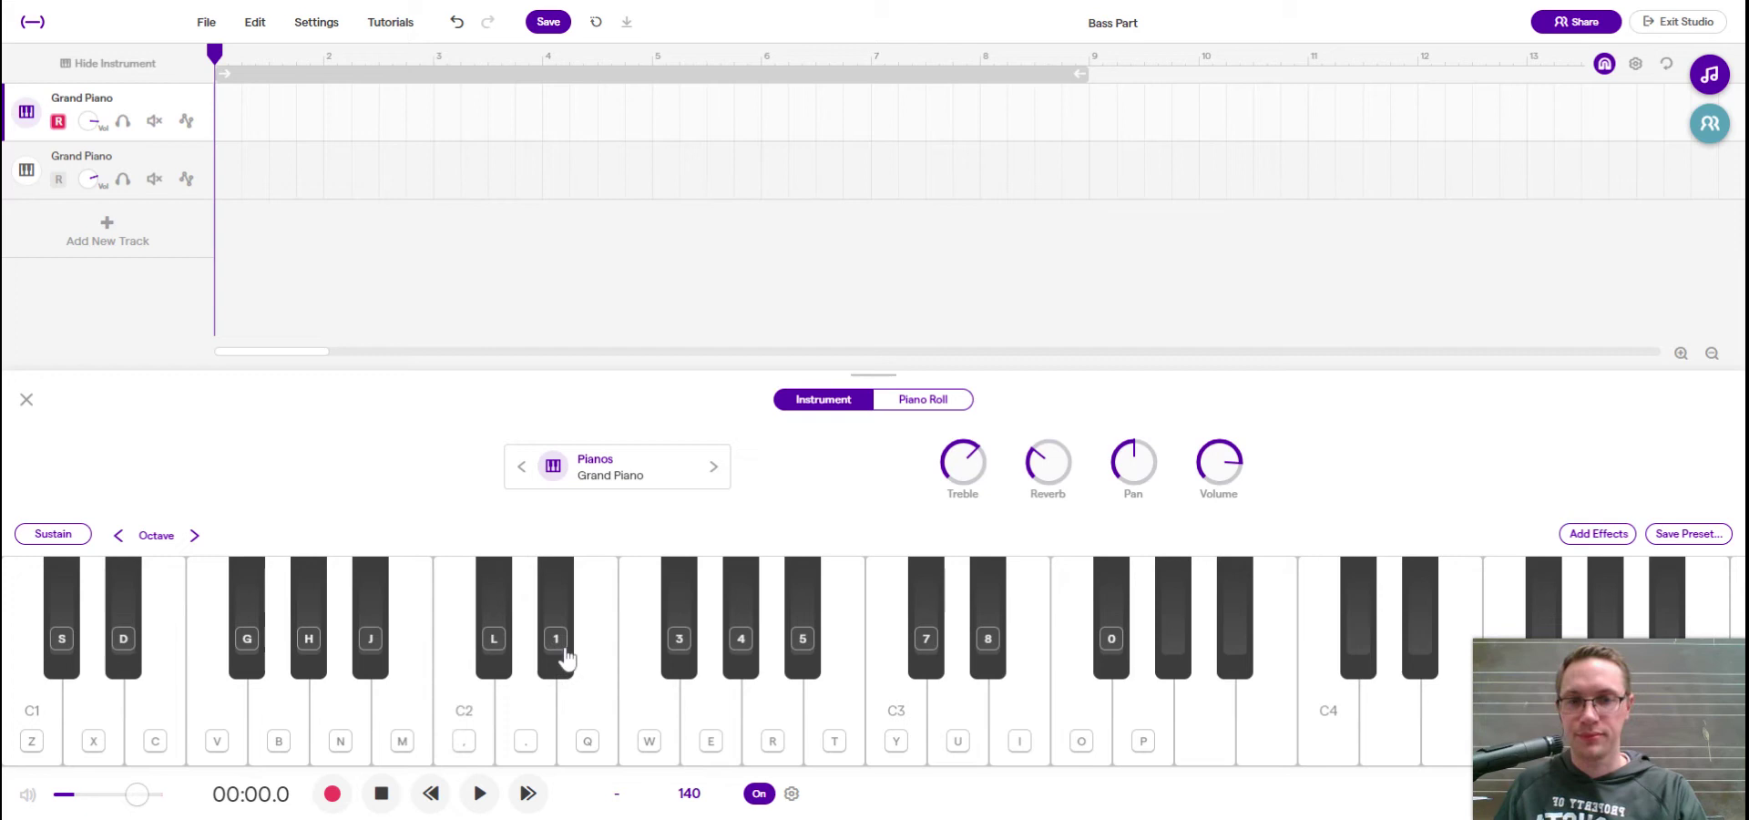
pyautogui.press(',')
pyautogui.press('1')
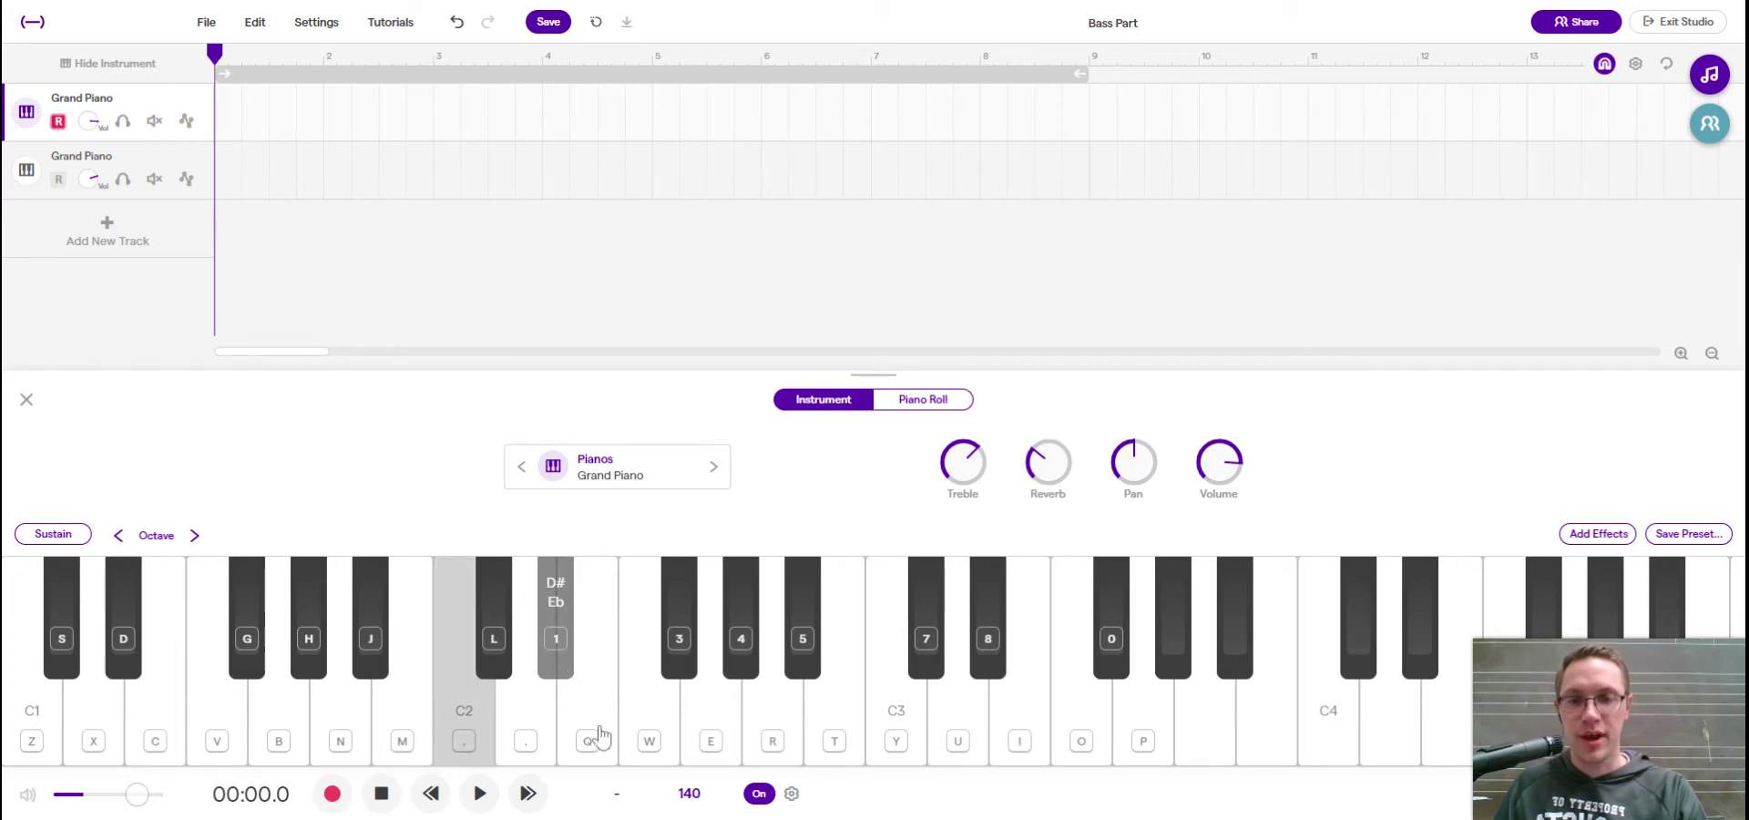
pyautogui.click(597, 733)
pyautogui.press('3')
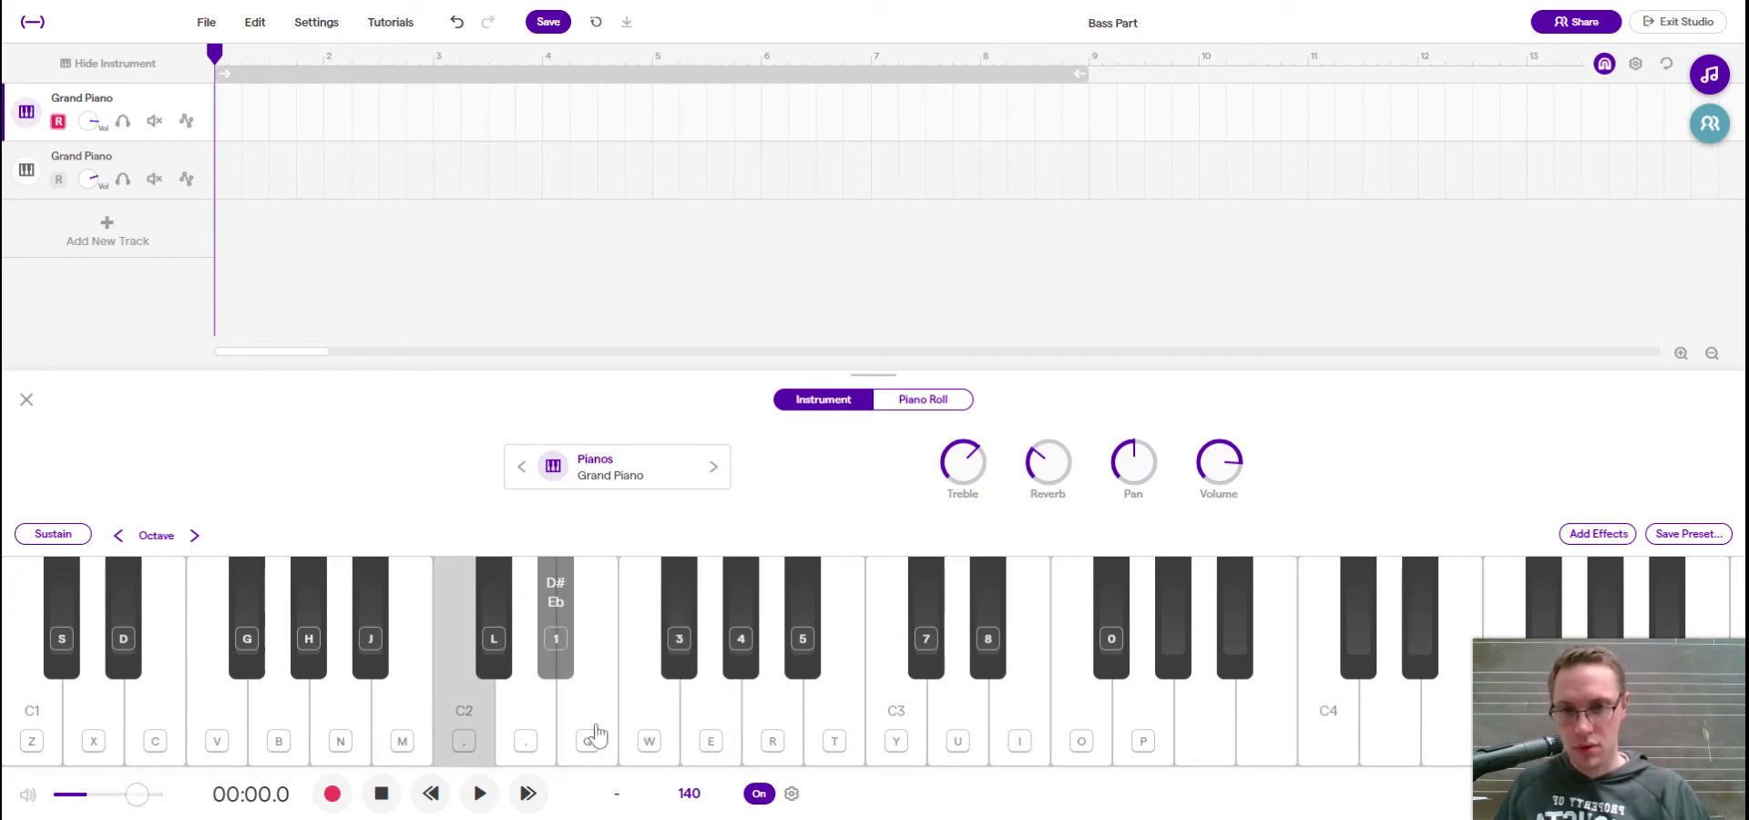
pyautogui.press('e')
pyautogui.press(',')
pyautogui.press('e')
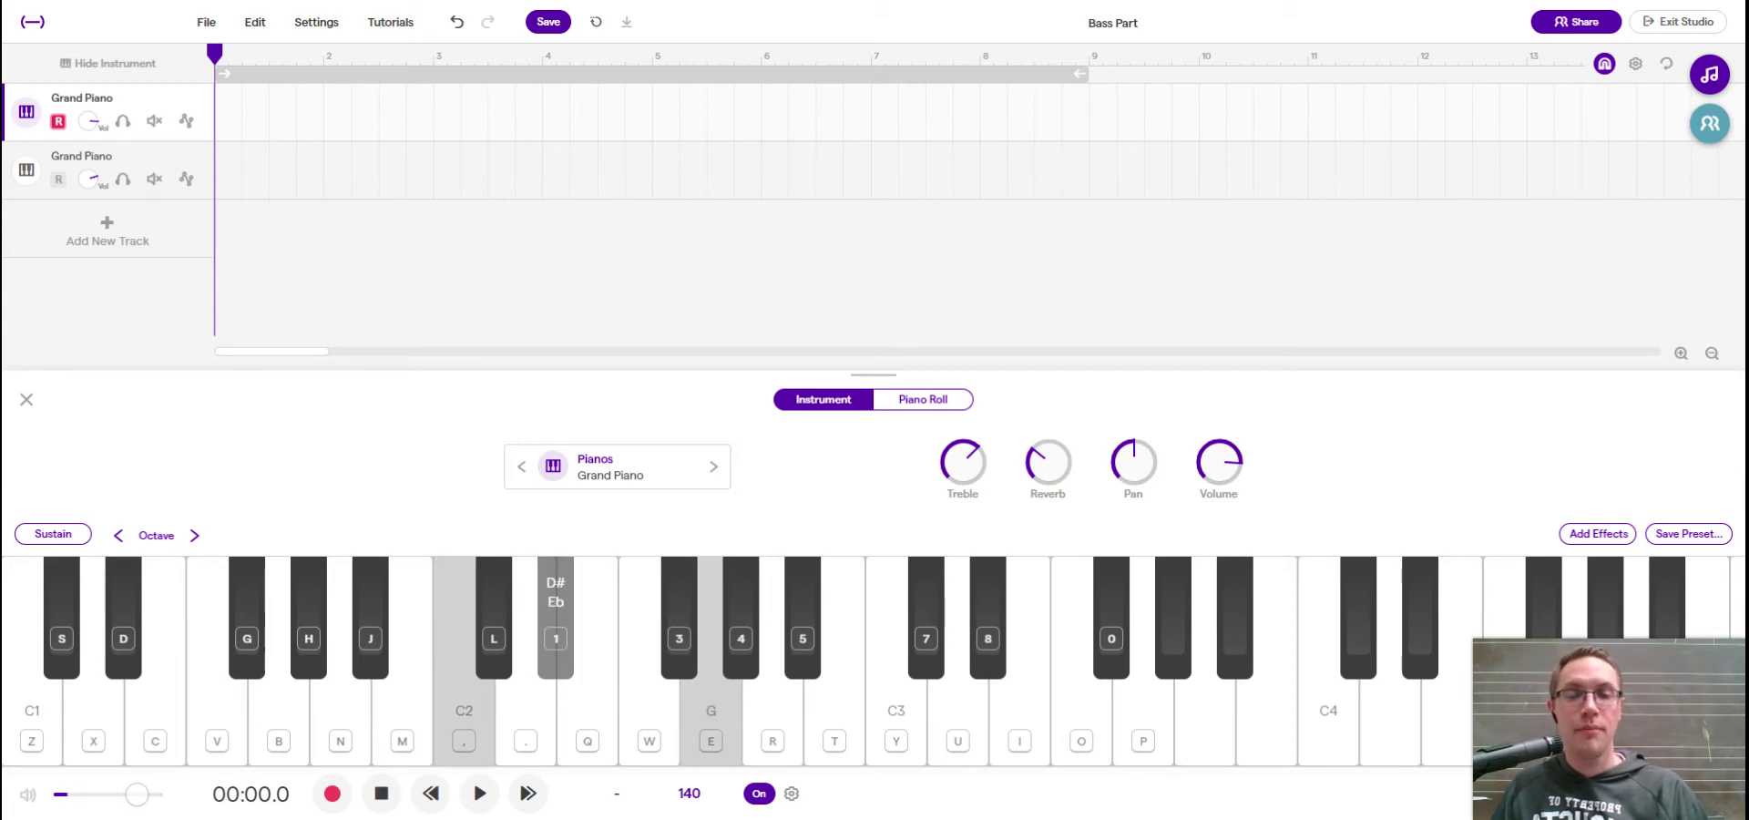
# - Play C2 with E twice, then C2 with D#/Eb
pyautogui.press(',')
pyautogui.press('q')
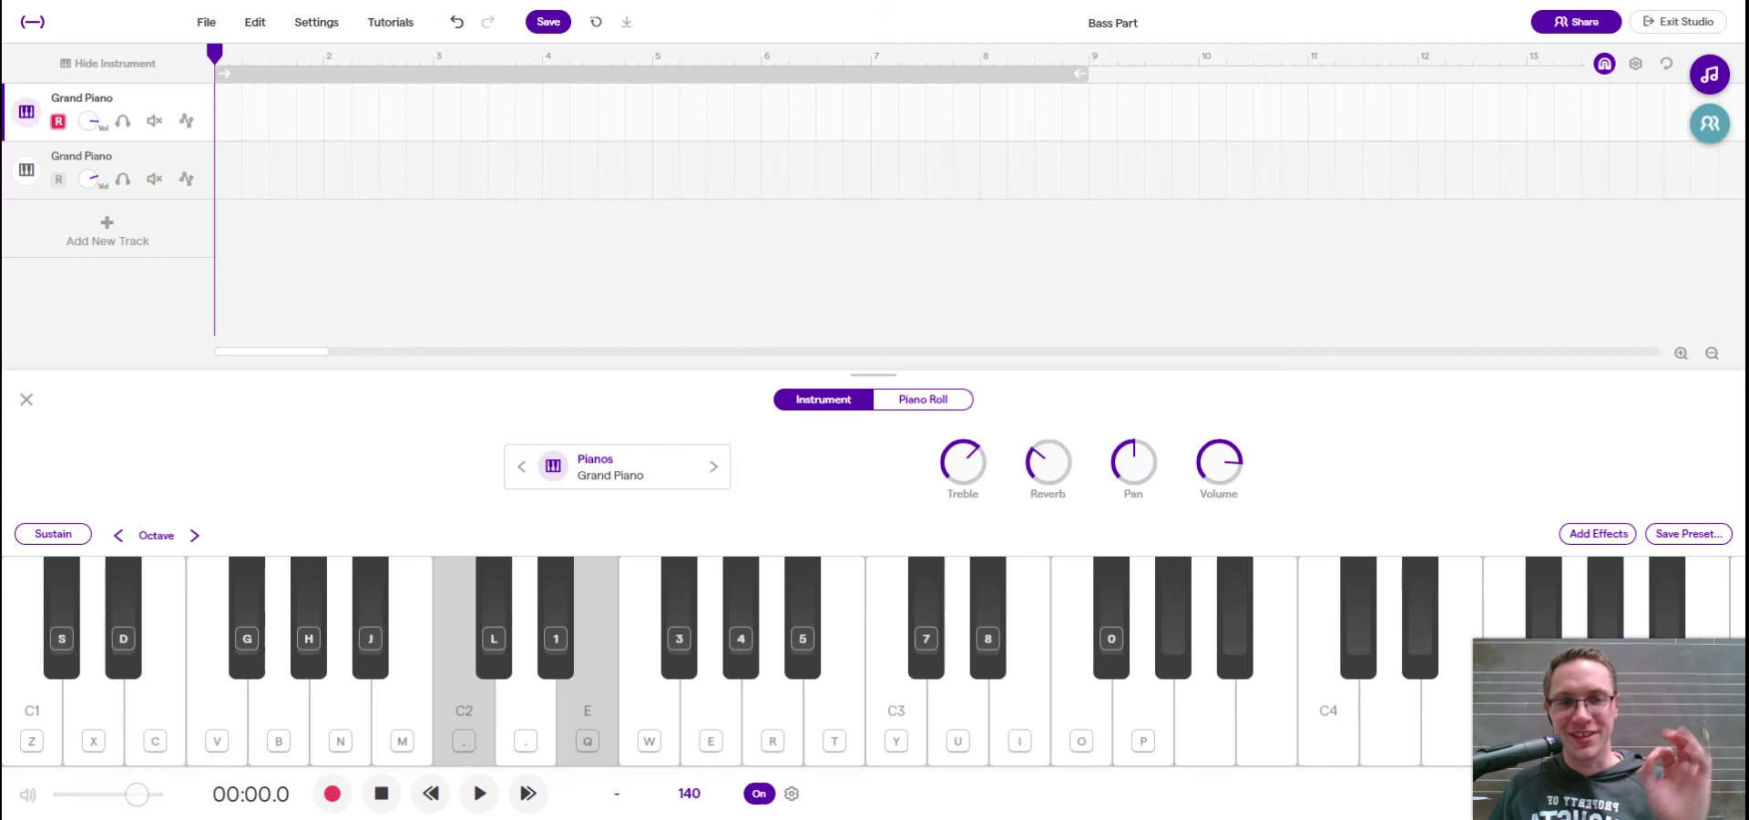
pyautogui.press(',')
pyautogui.press('q')
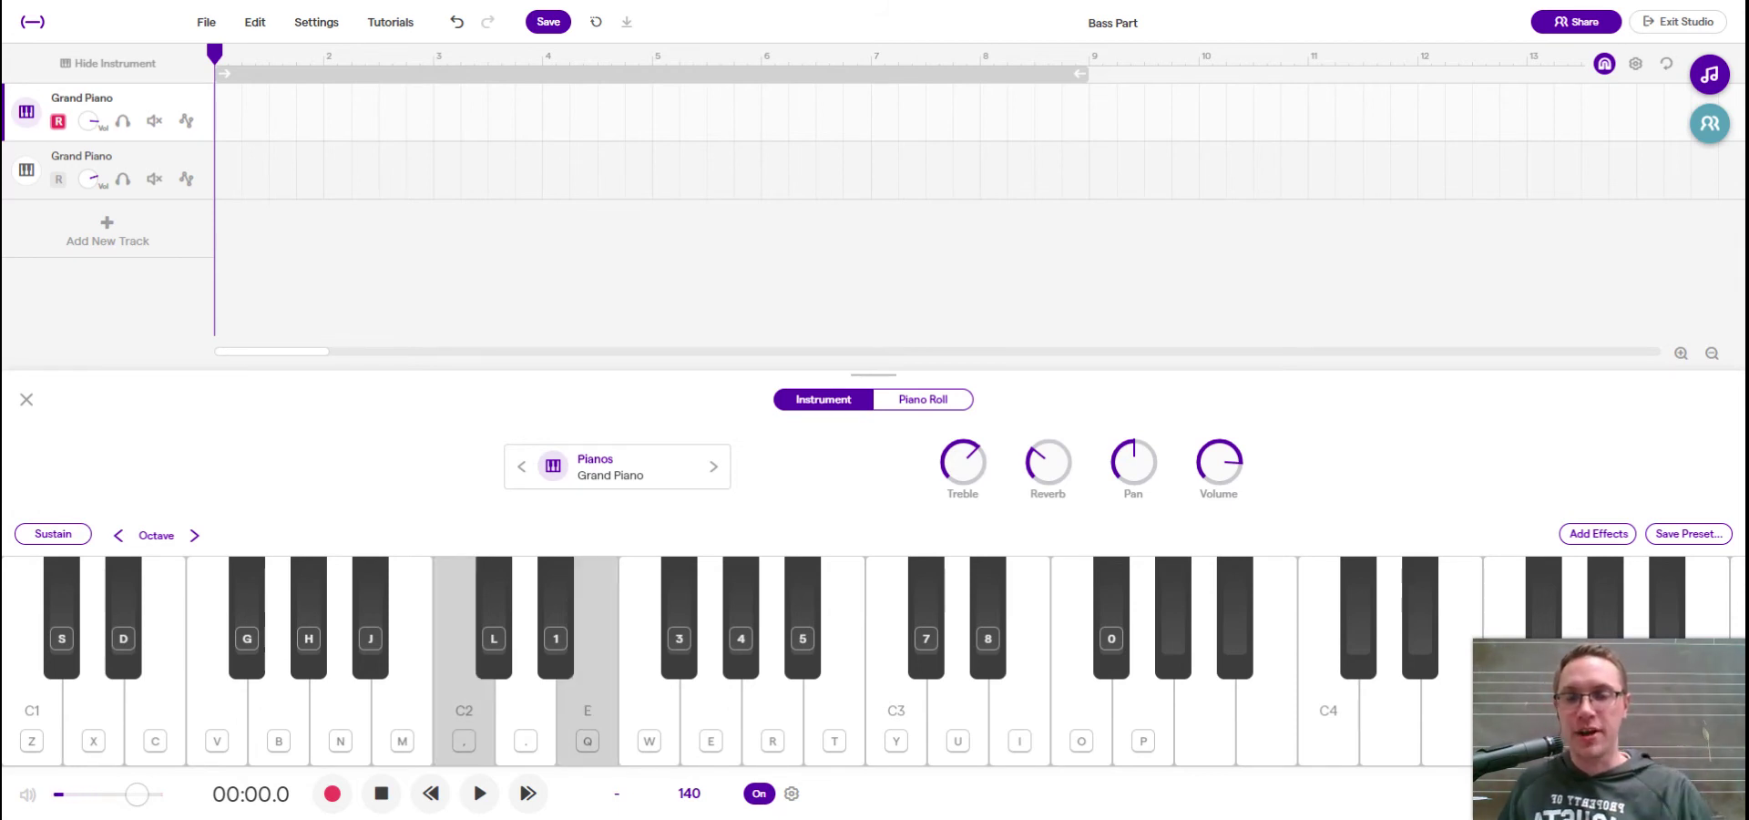
pyautogui.press(',')
pyautogui.press('1')
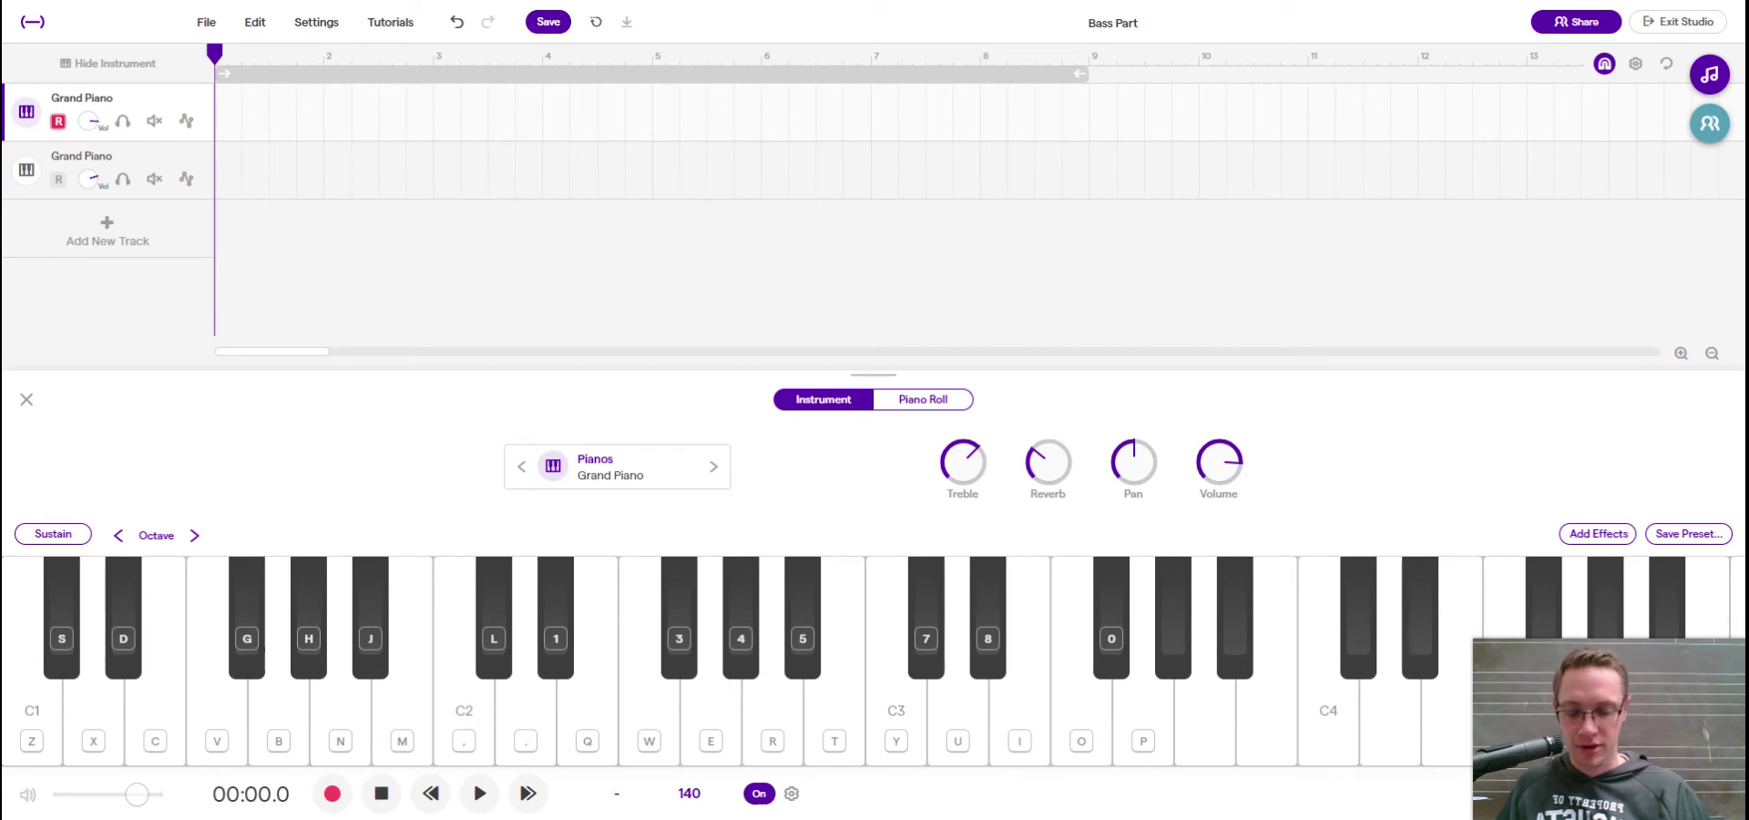
pyautogui.press('3')
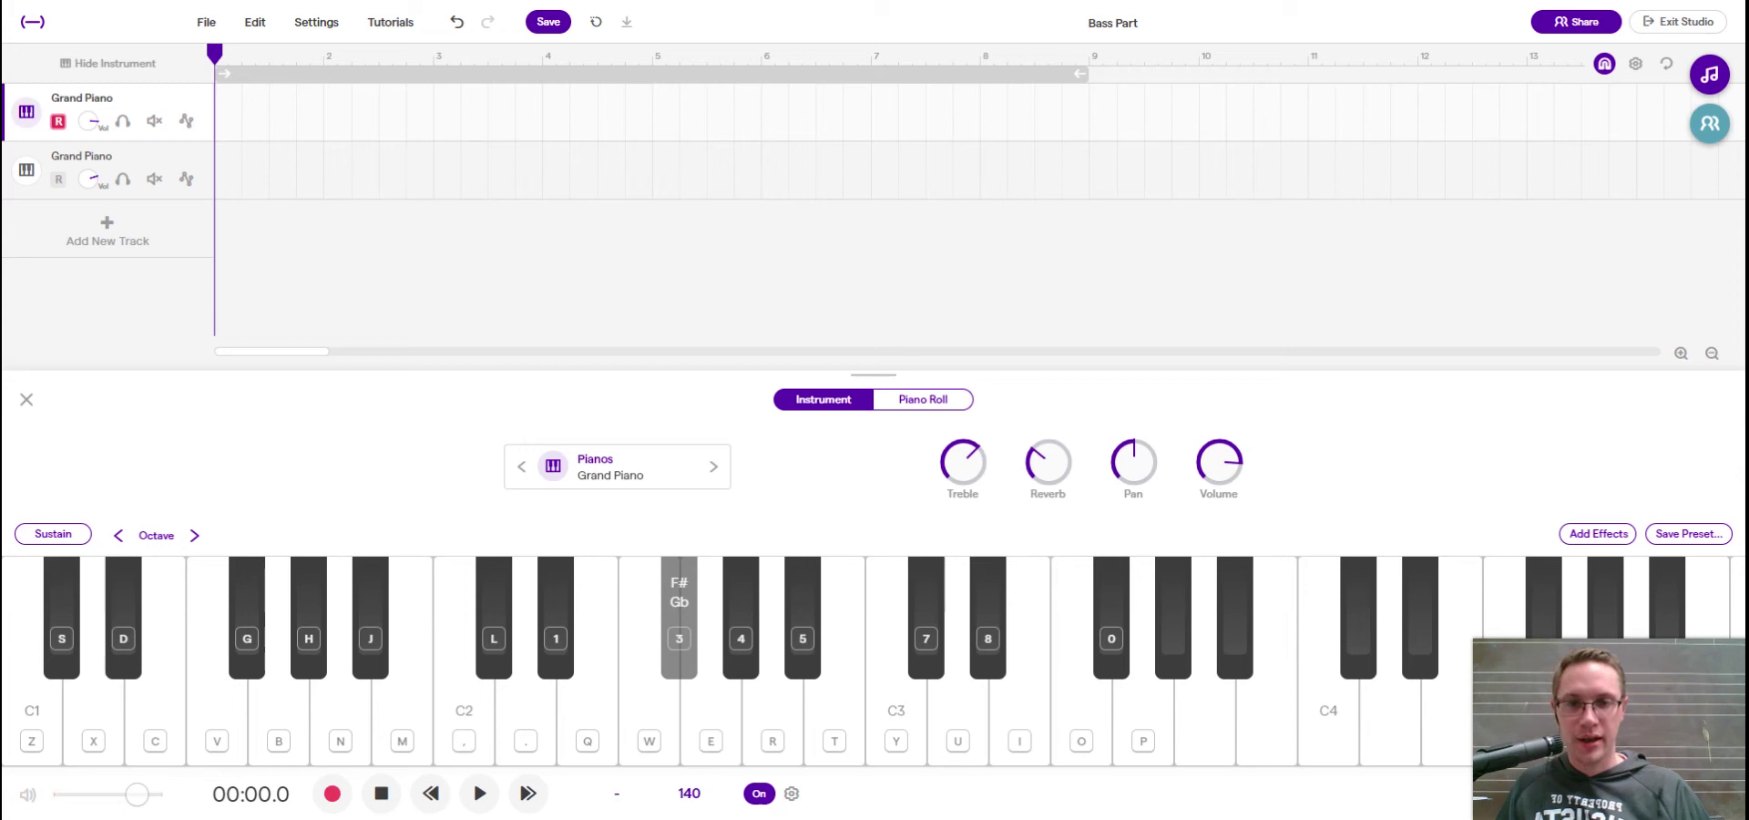
pyautogui.press('e')
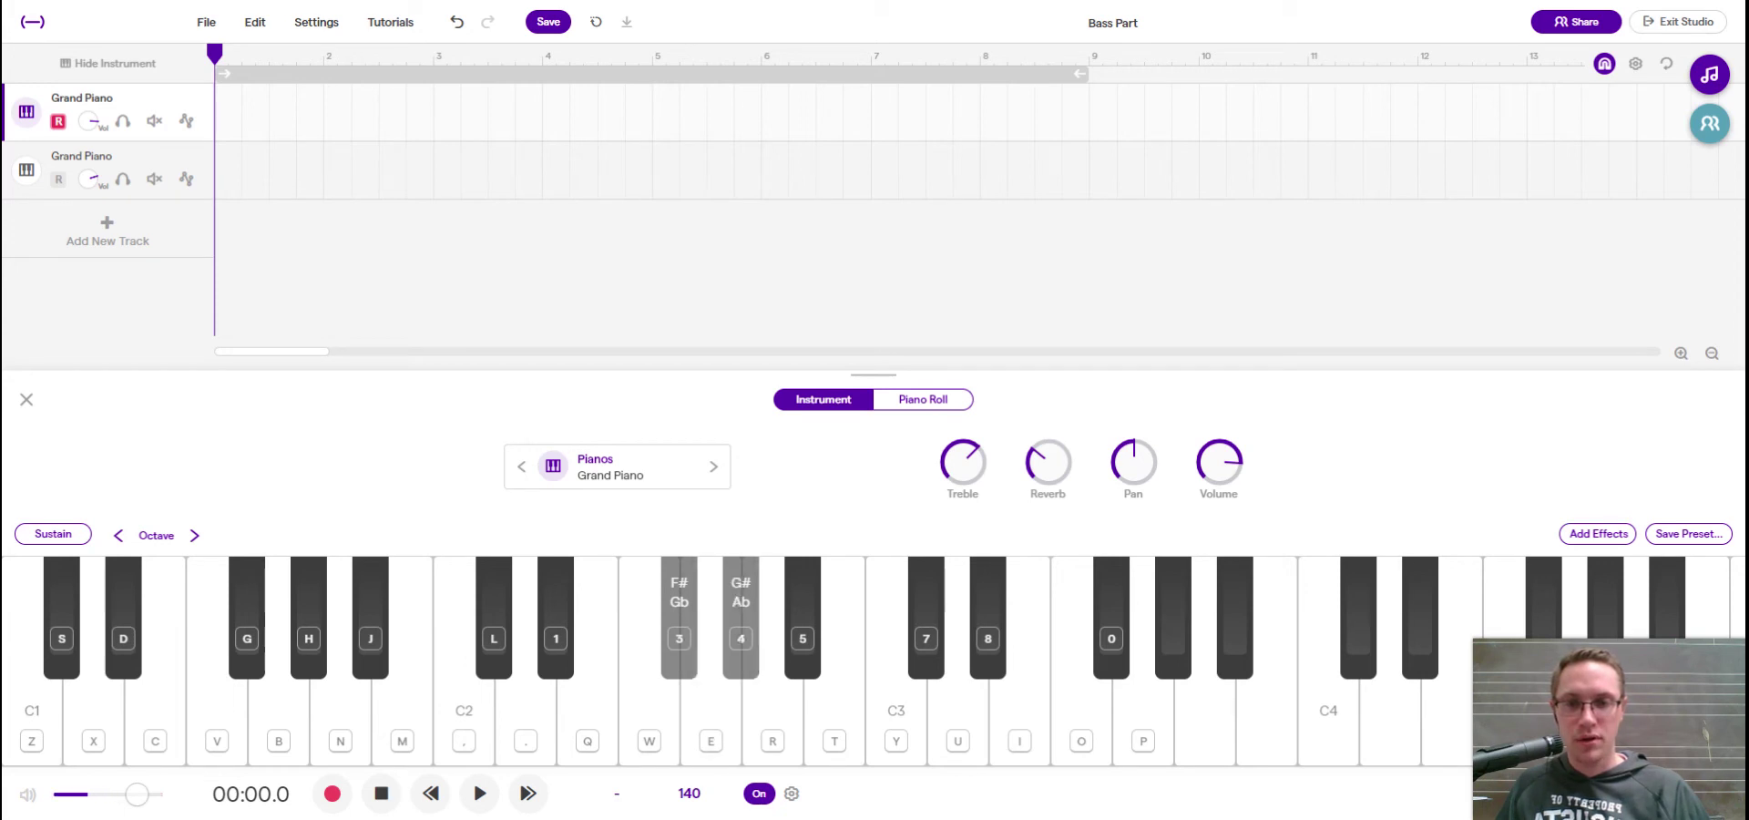
pyautogui.press('r')
pyautogui.press('5')
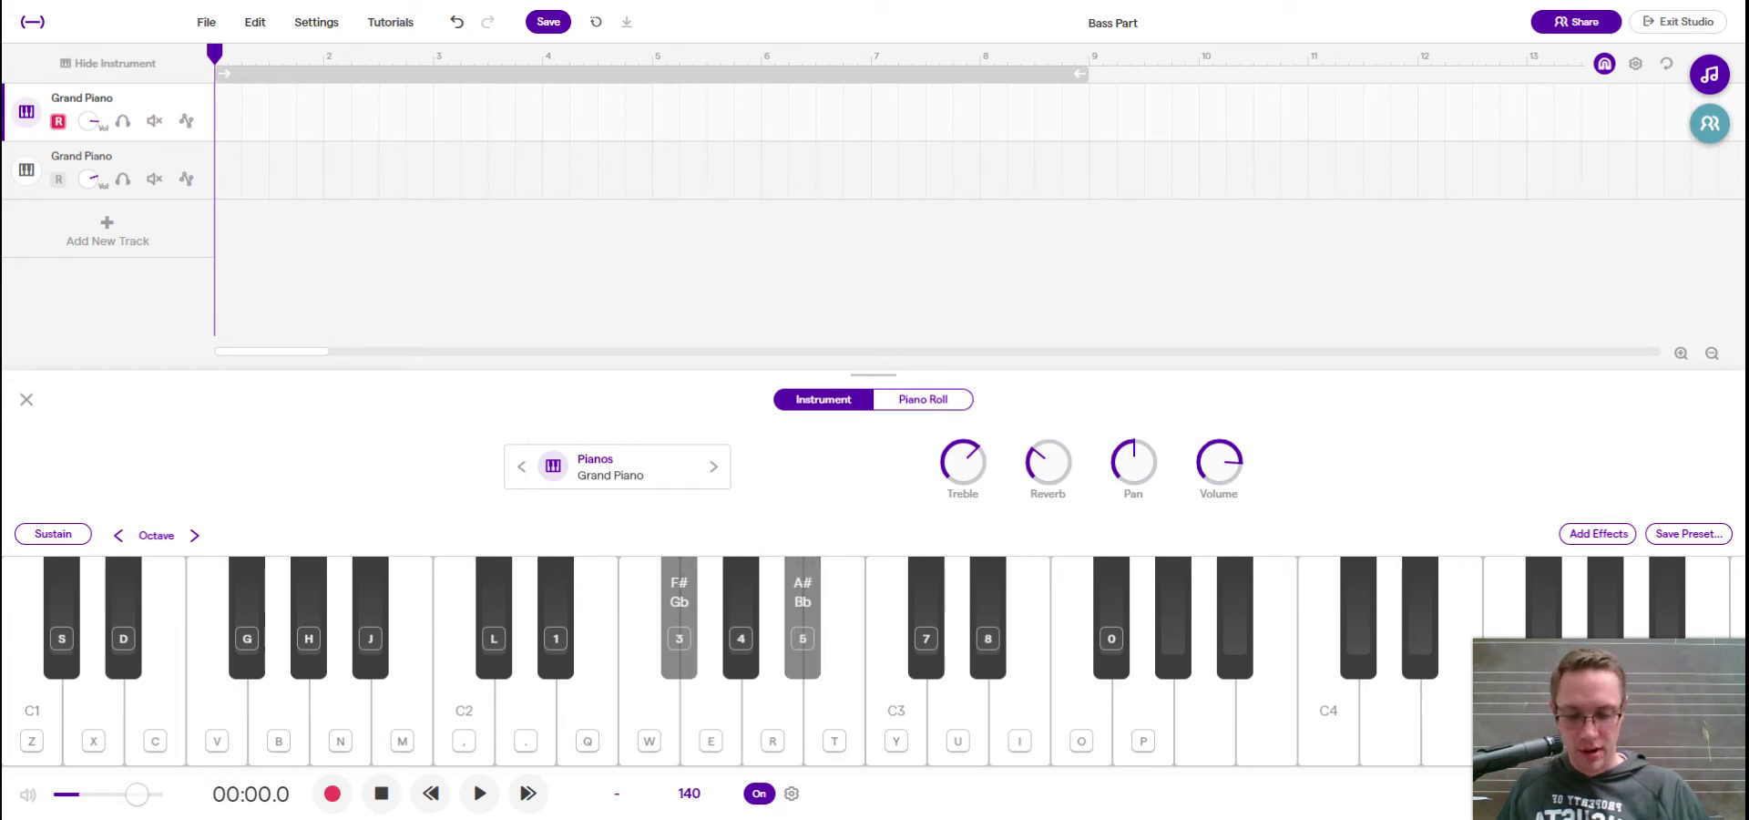
pyautogui.press('t')
pyautogui.press('y')
pyautogui.press('7')
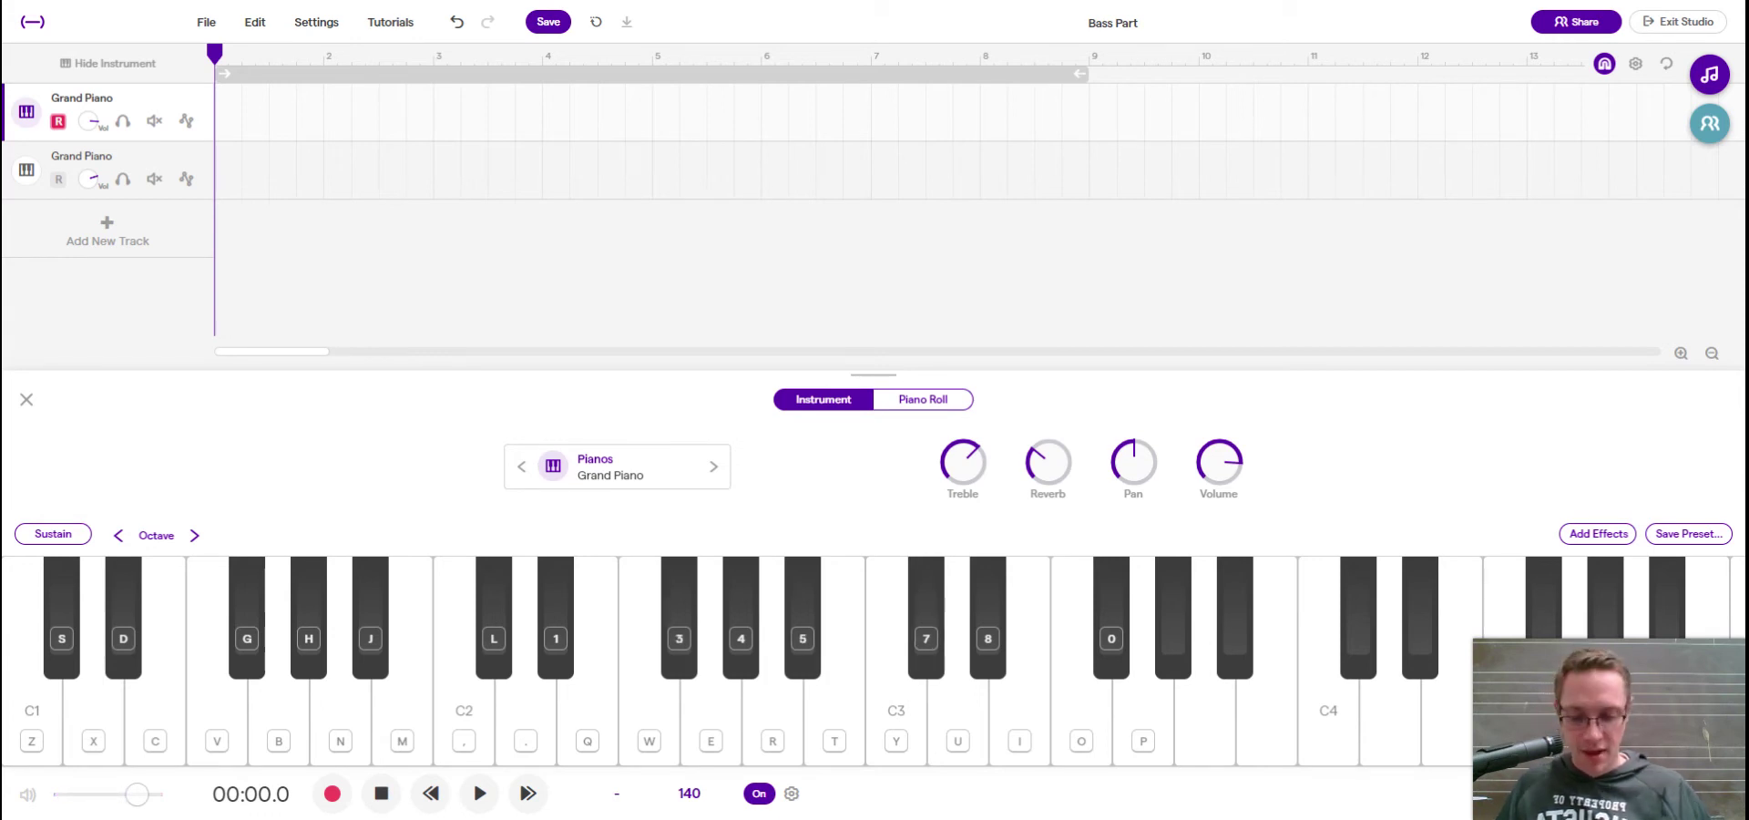
pyautogui.press('r')
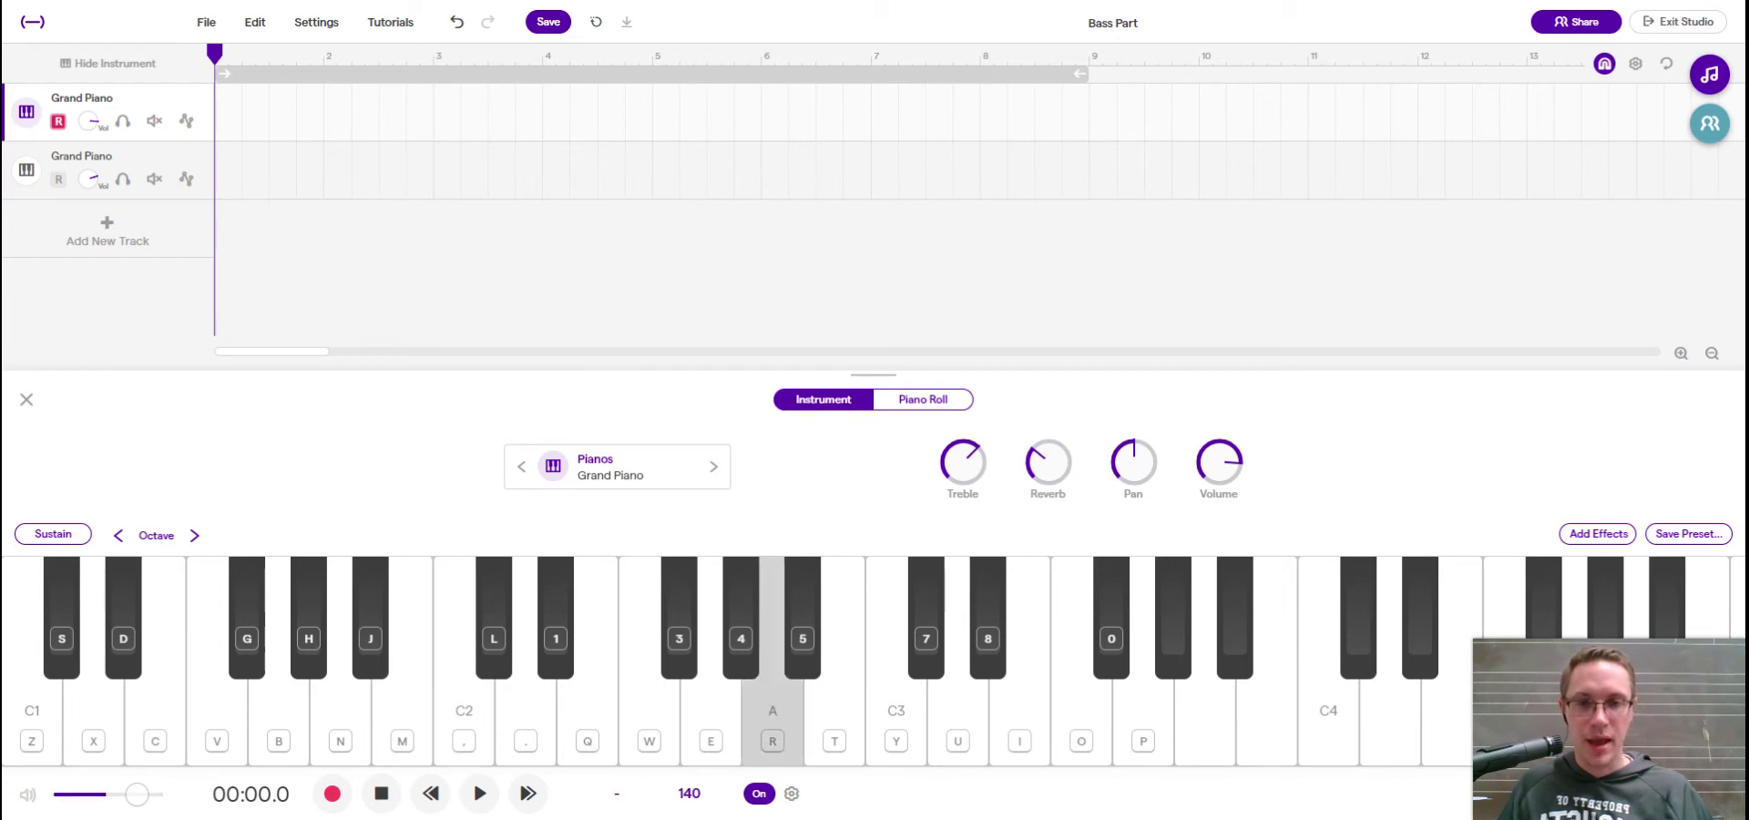
pyautogui.press('7')
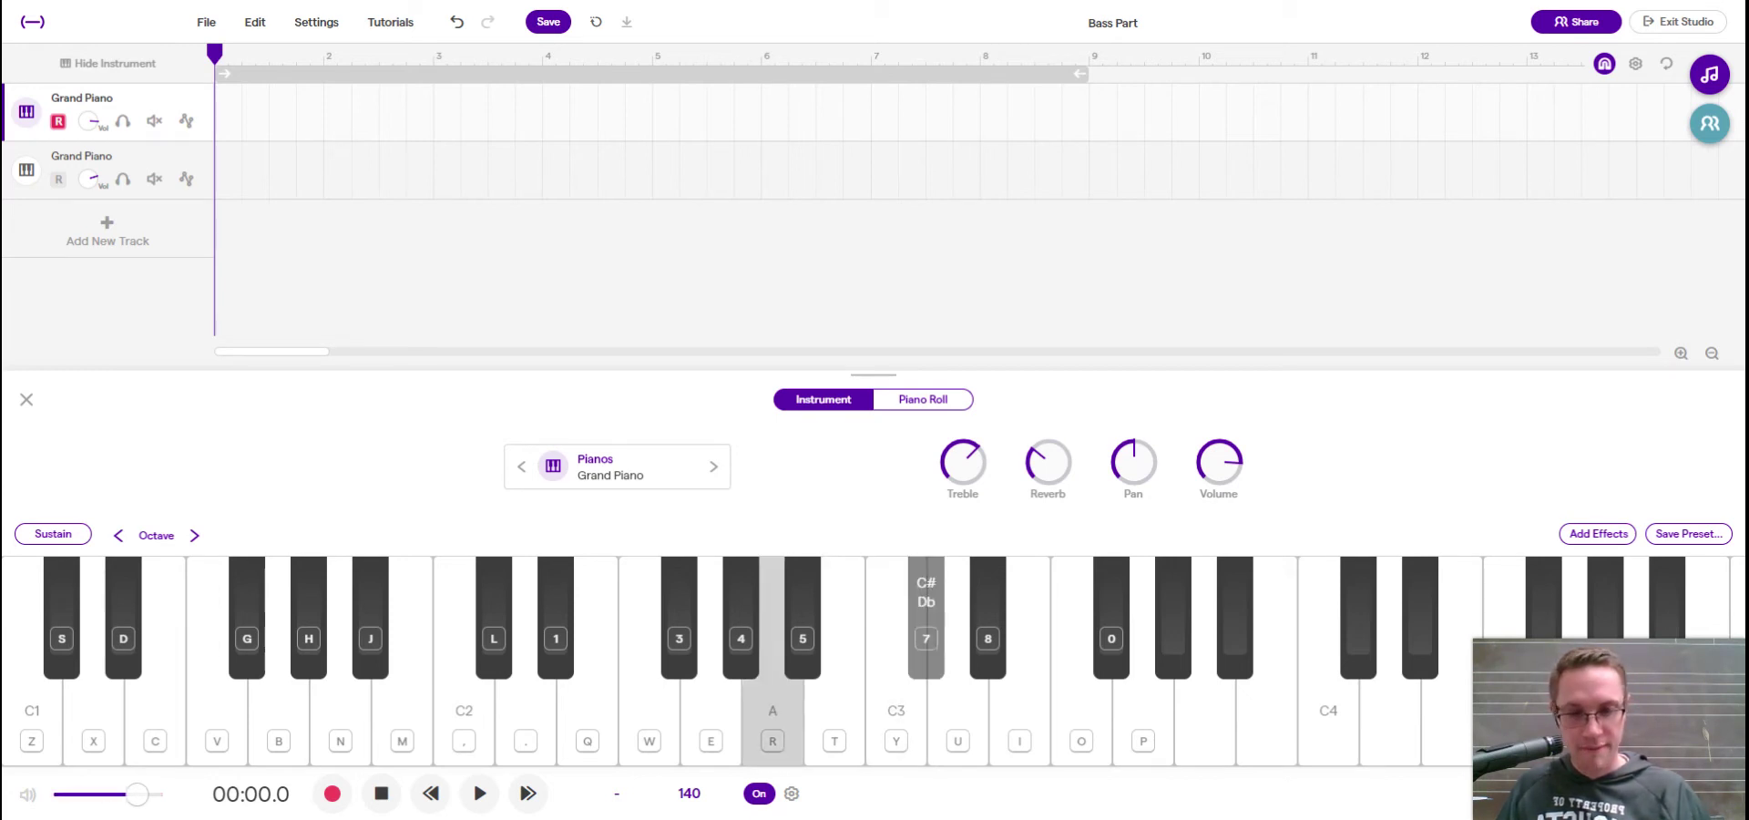
pyautogui.press('8')
pyautogui.press('i')
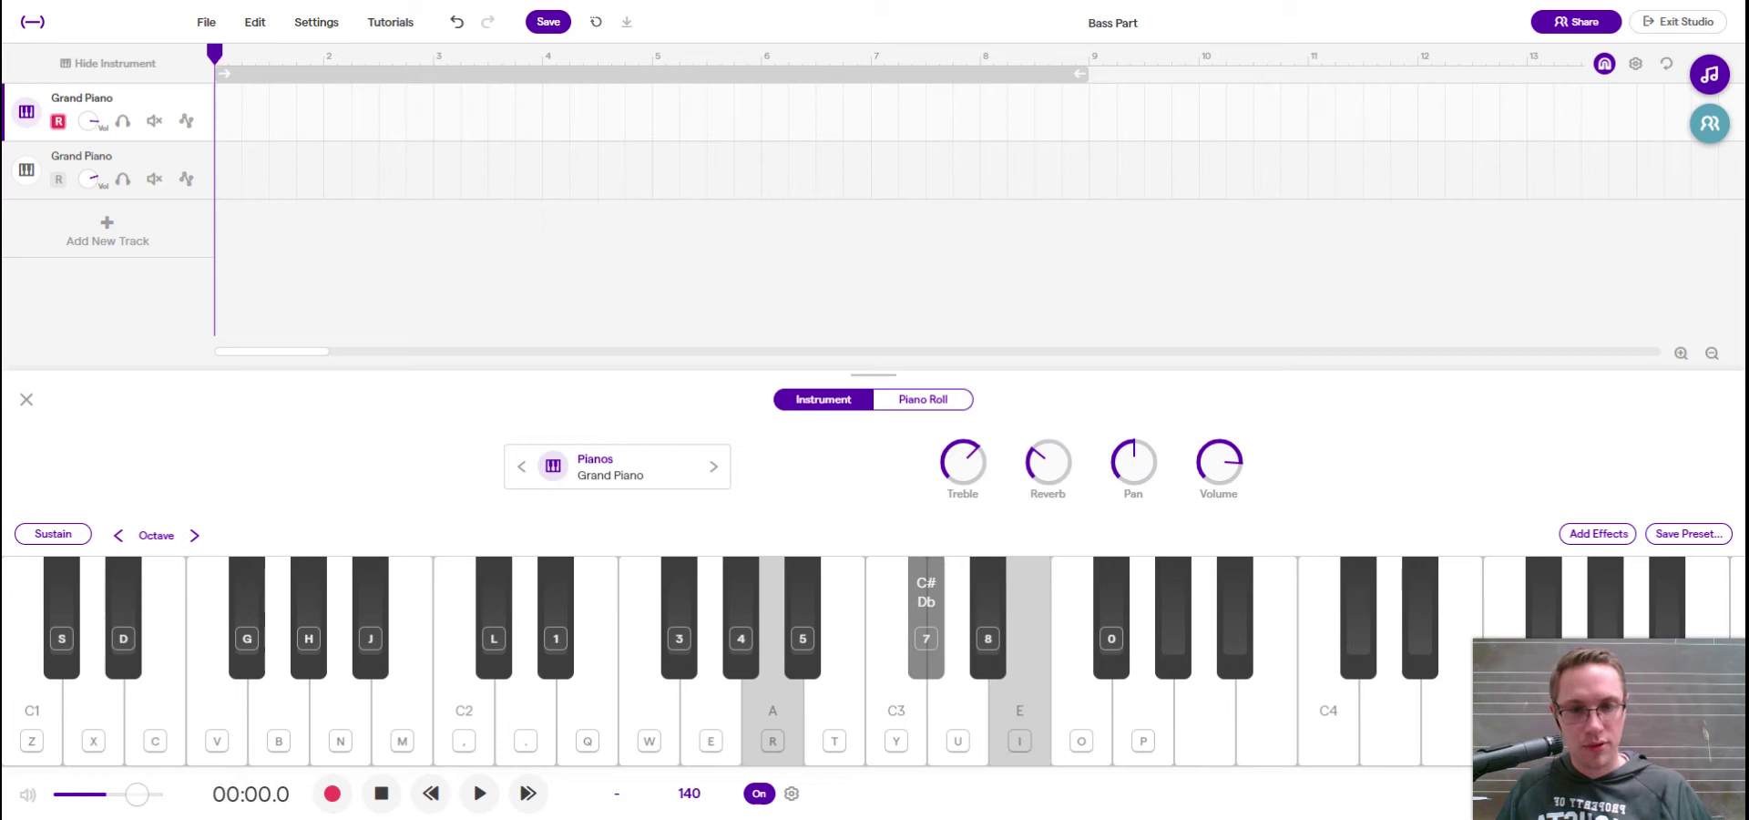
pyautogui.press('r')
pyautogui.press('i')
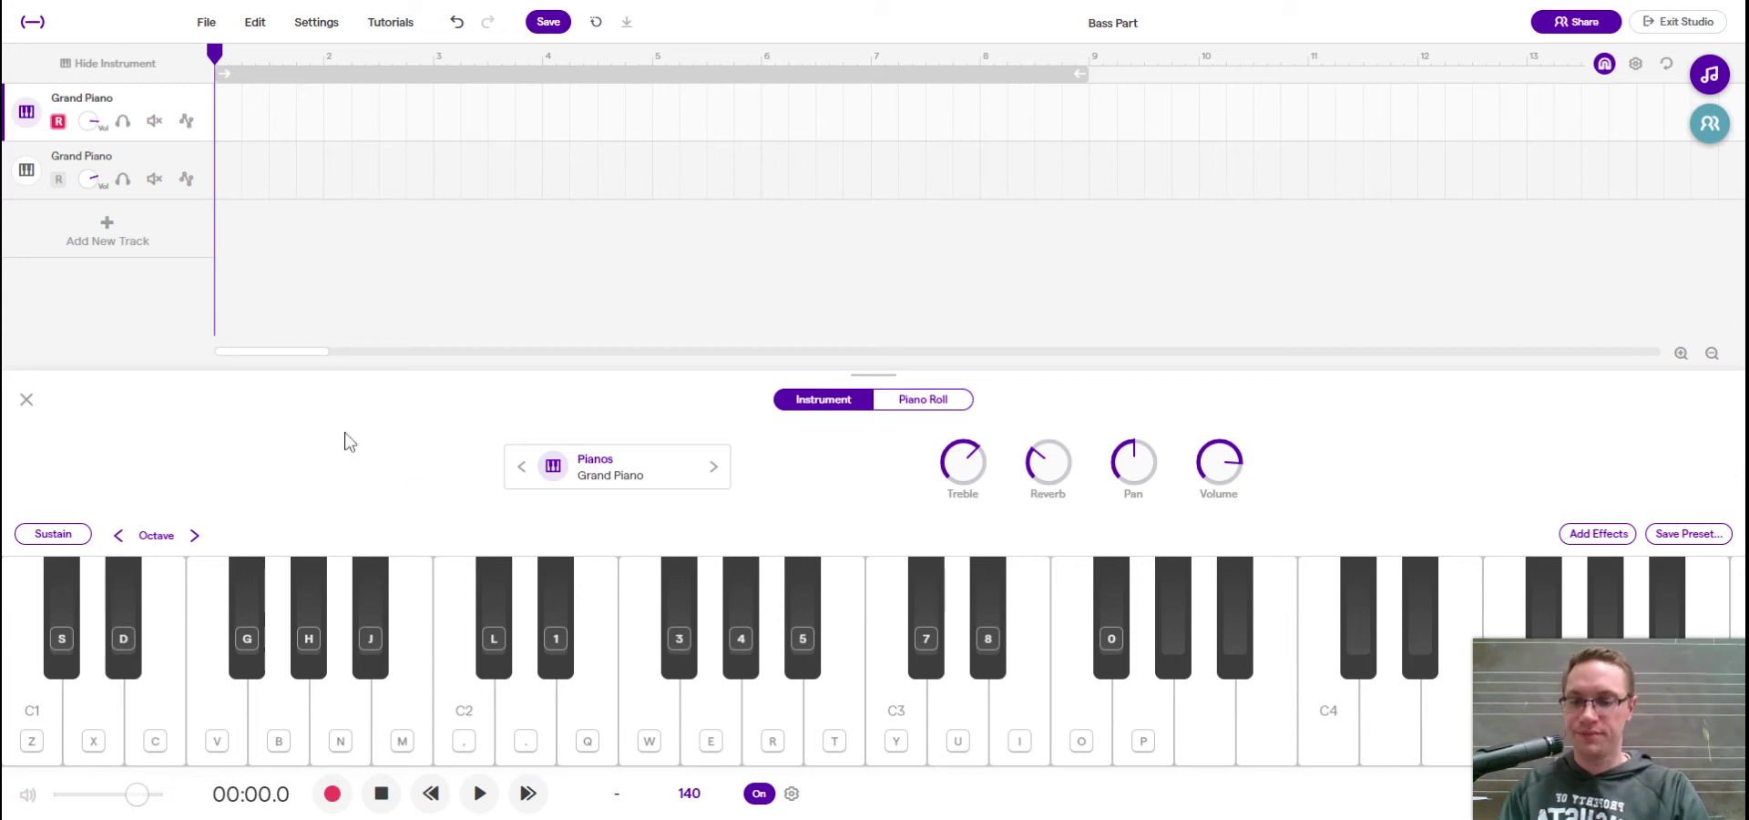
# - Start recording on the first track and play C major then F major in bars 1–2
pyautogui.press('r')
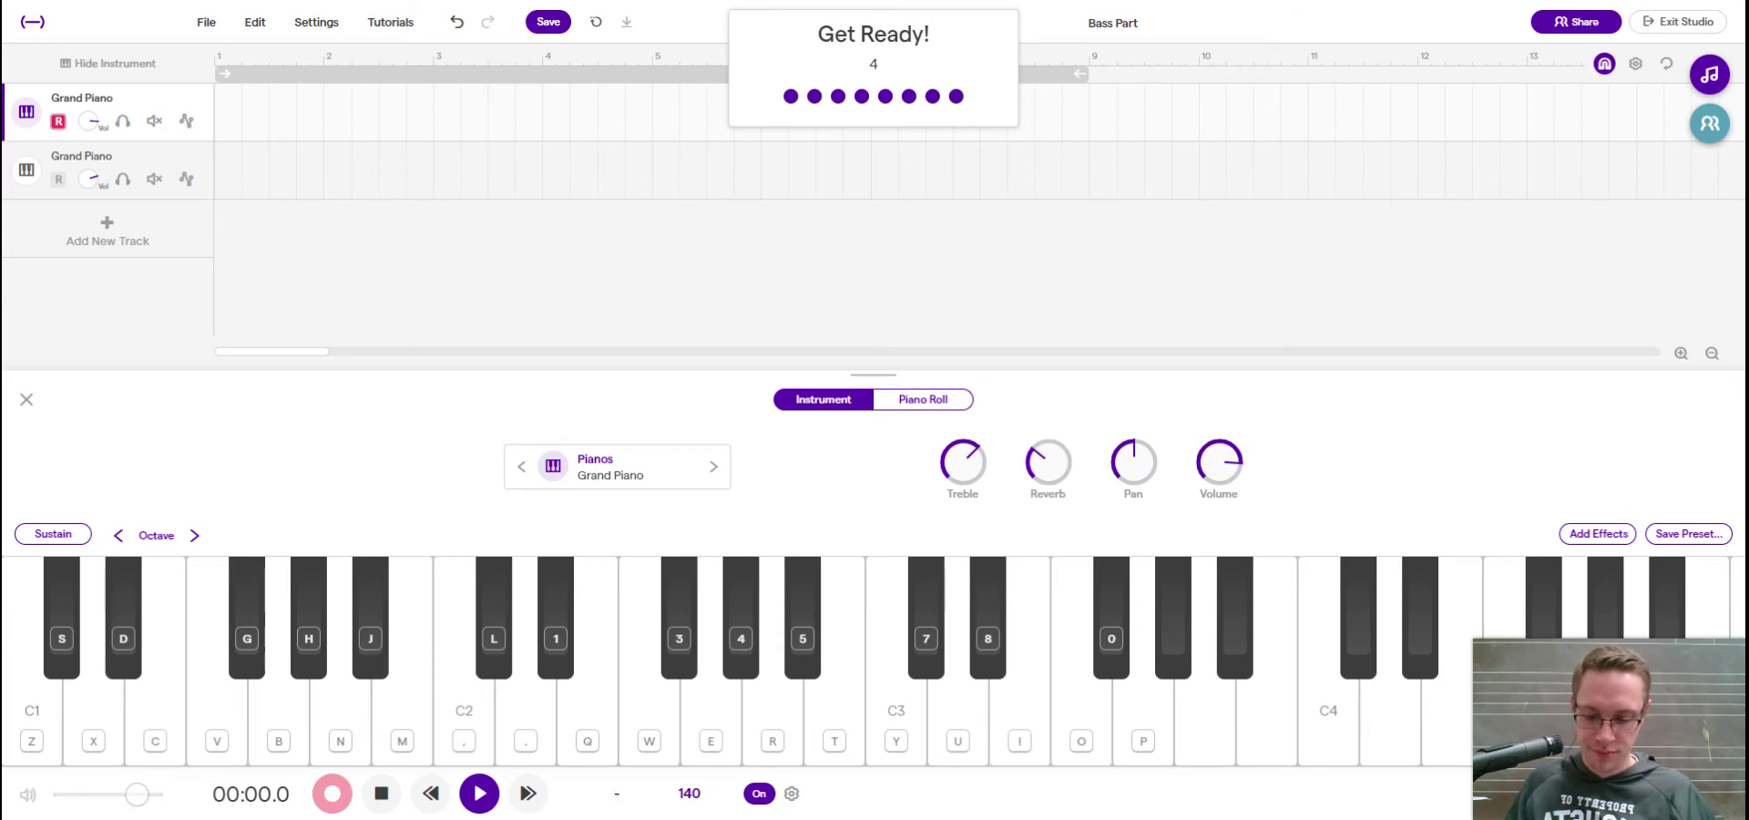
pyautogui.press(',')
pyautogui.press('q')
pyautogui.press('e')
pyautogui.press('w')
pyautogui.press('r')
pyautogui.press('y')
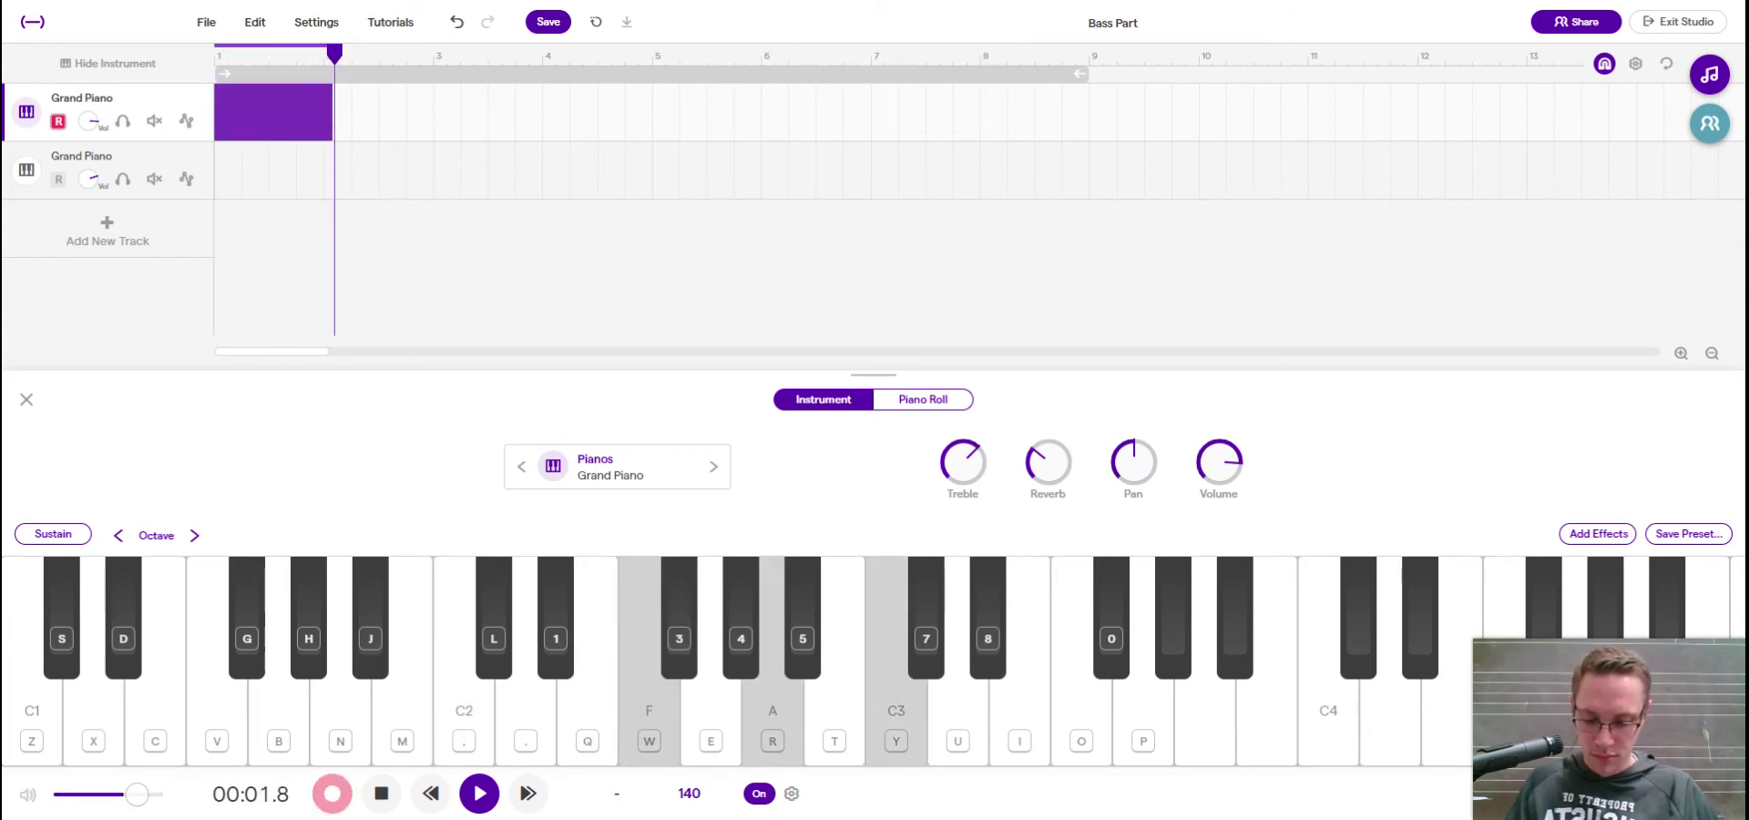
# - Record C major and F major chords in bars 3–4, then stop recording
pyautogui.press(',')
pyautogui.press('q')
pyautogui.press('e')
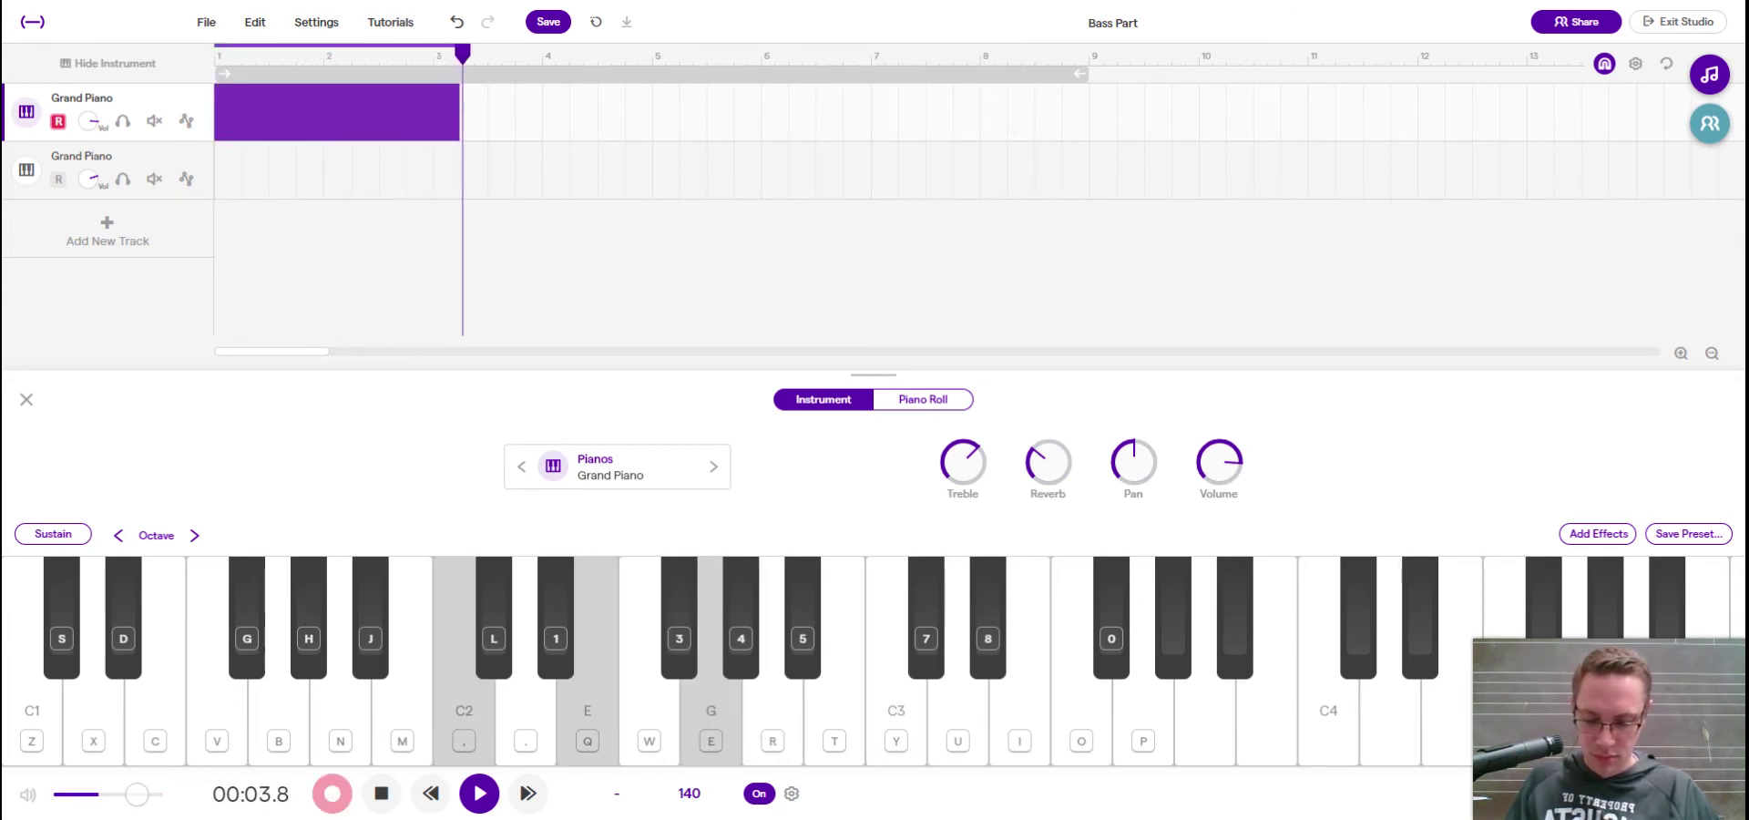
pyautogui.press('w')
pyautogui.press('r')
pyautogui.press('y')
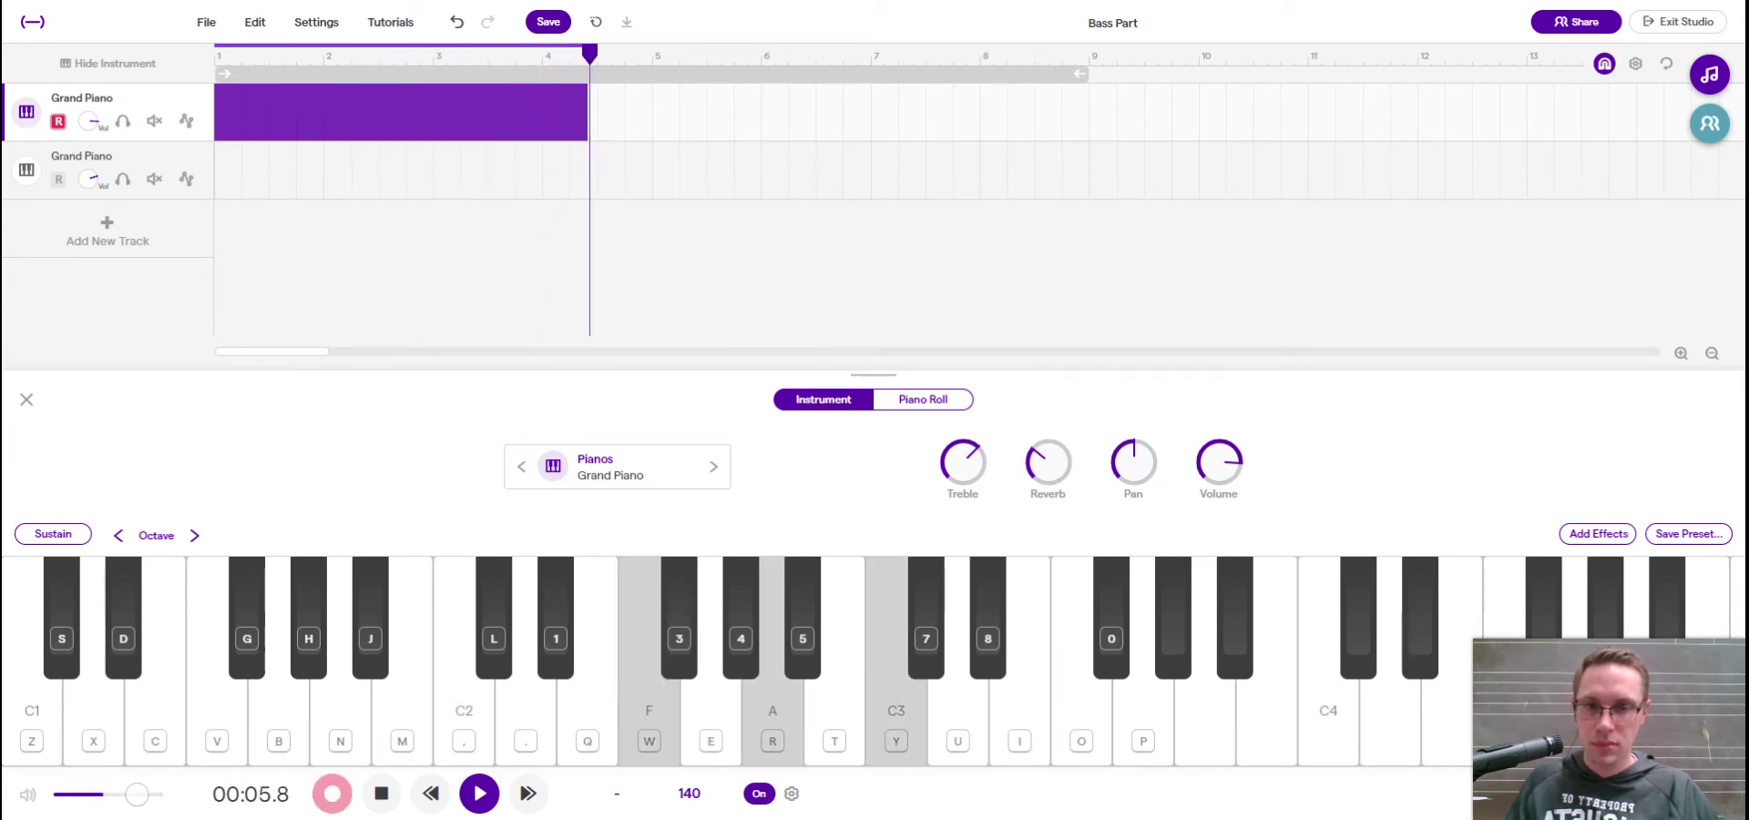
pyautogui.press('space')
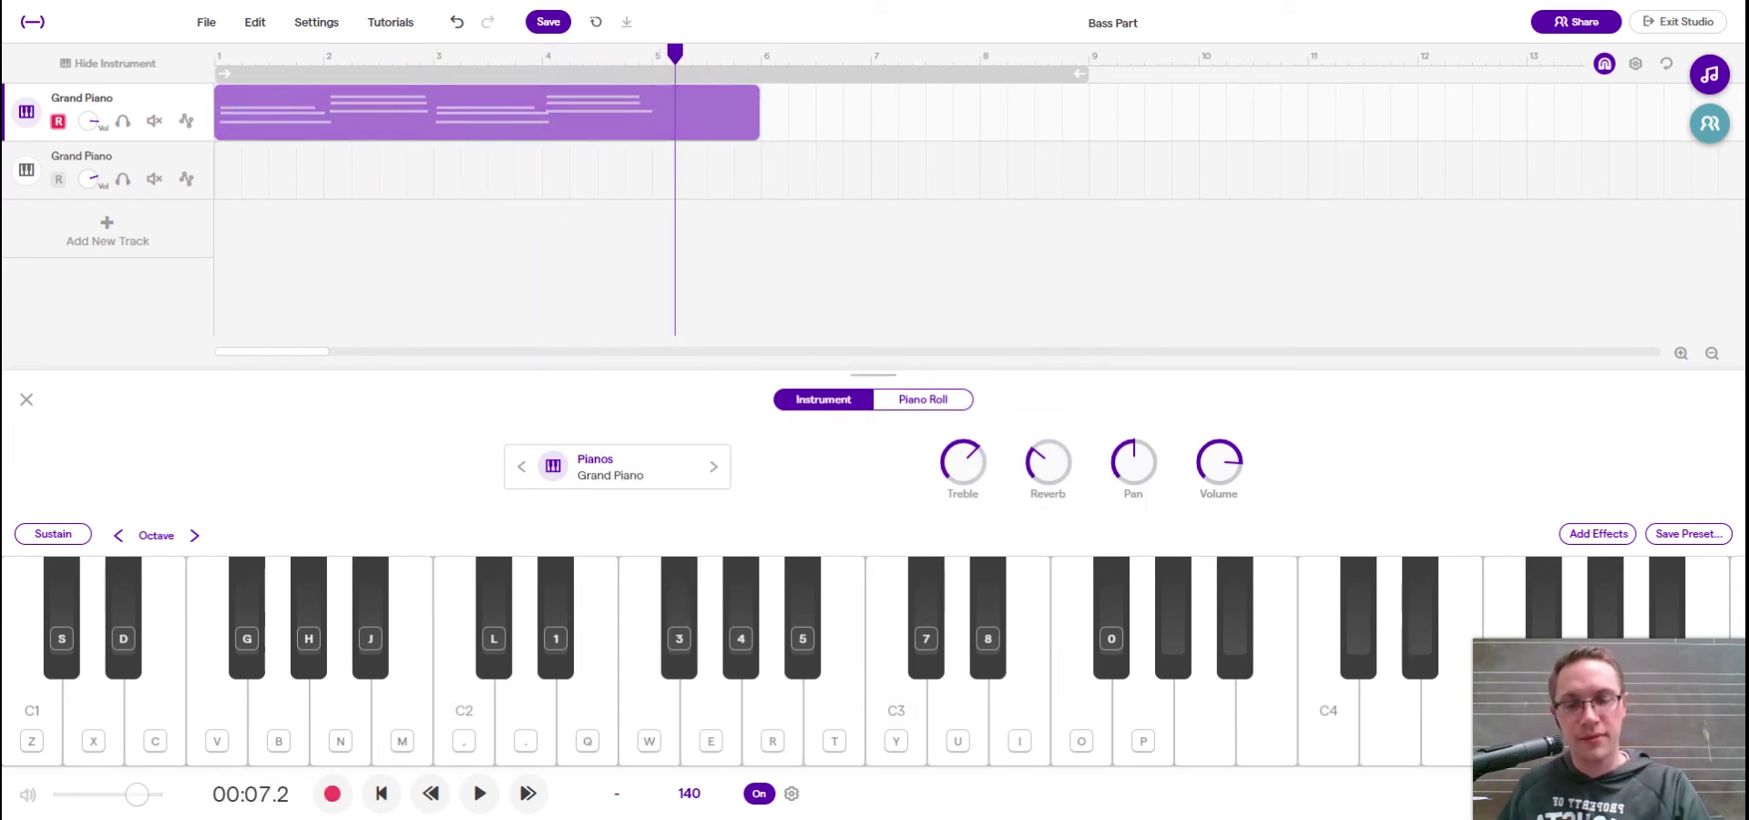
pyautogui.rightClick(242, 126)
# - Quantize the chord clip to 1/4 notes and trim its right edge to bar 5
pyautogui.moveTo(375, 296)
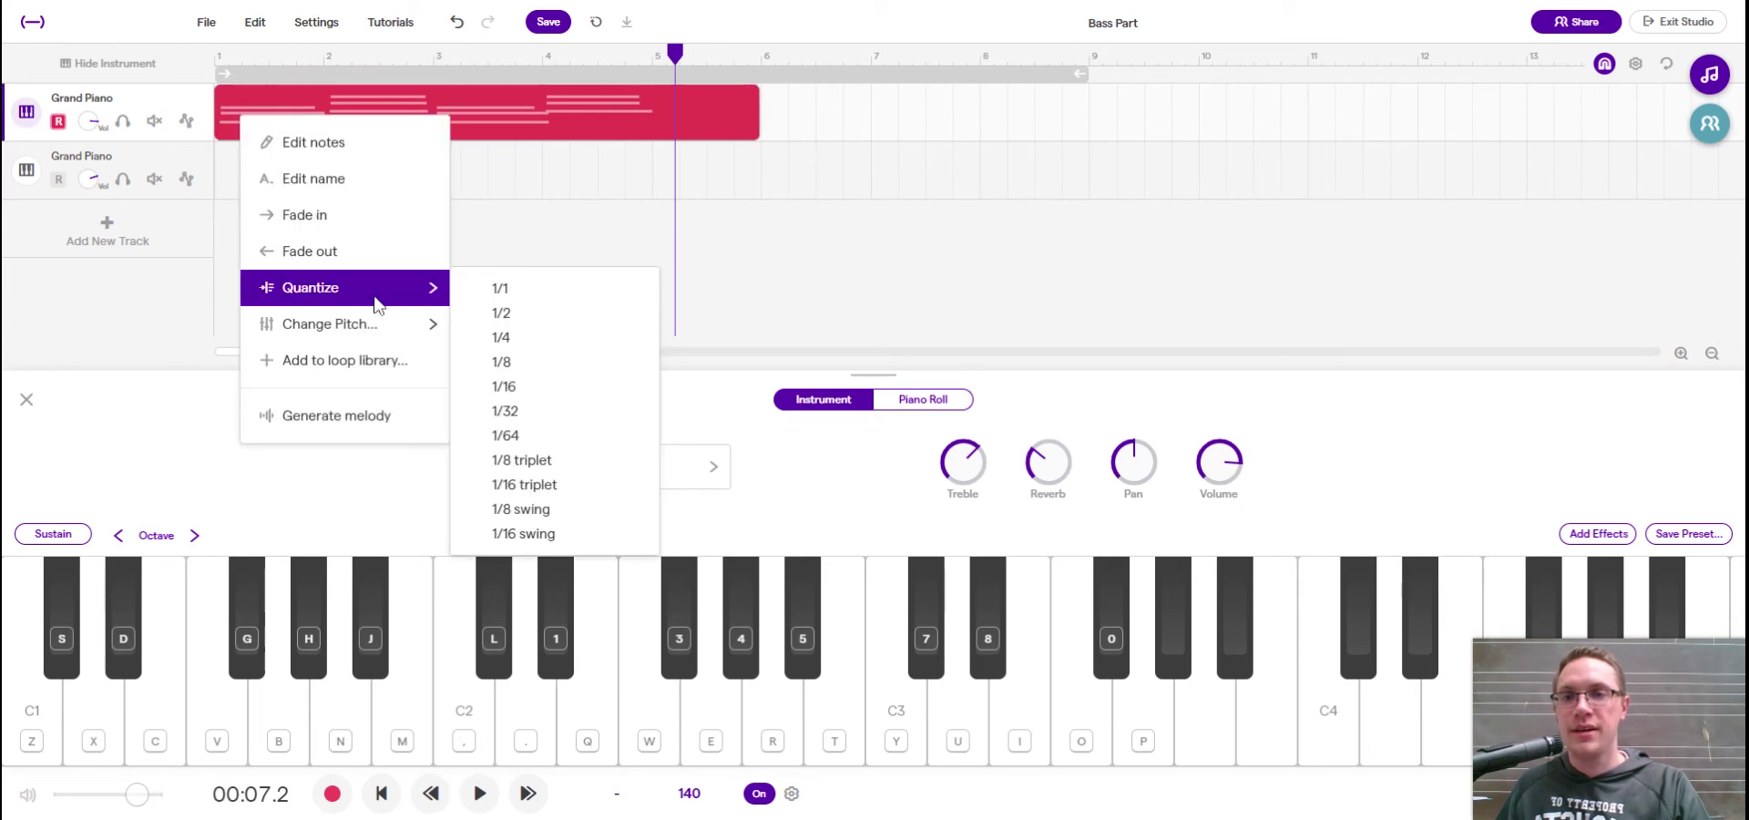
pyautogui.click(539, 339)
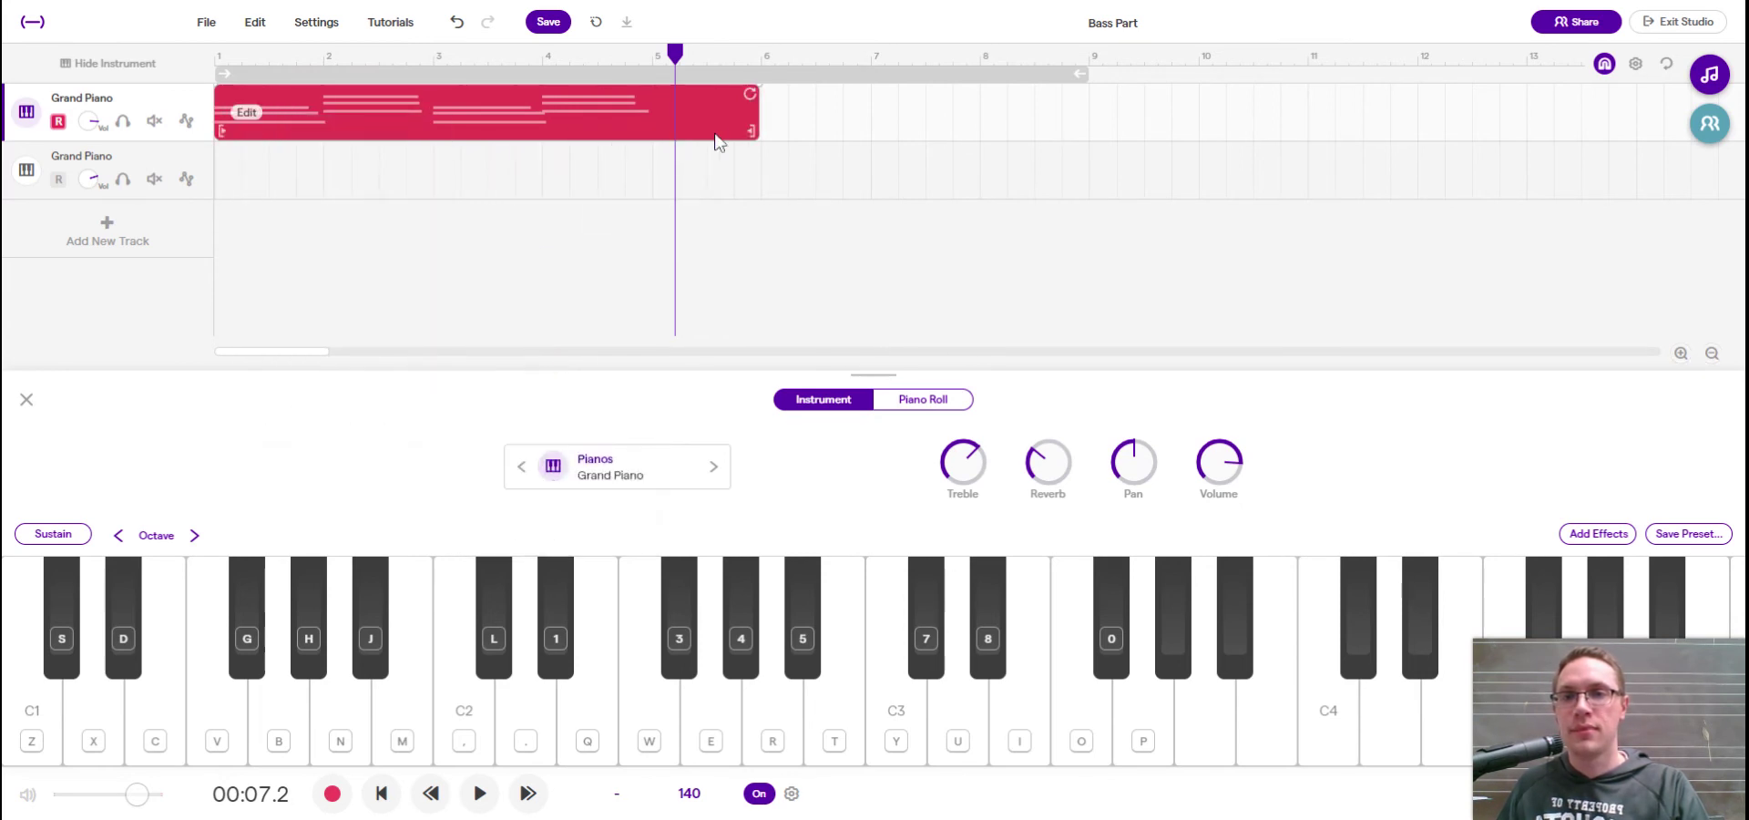
pyautogui.moveTo(750, 130); pyautogui.dragTo(650, 136)
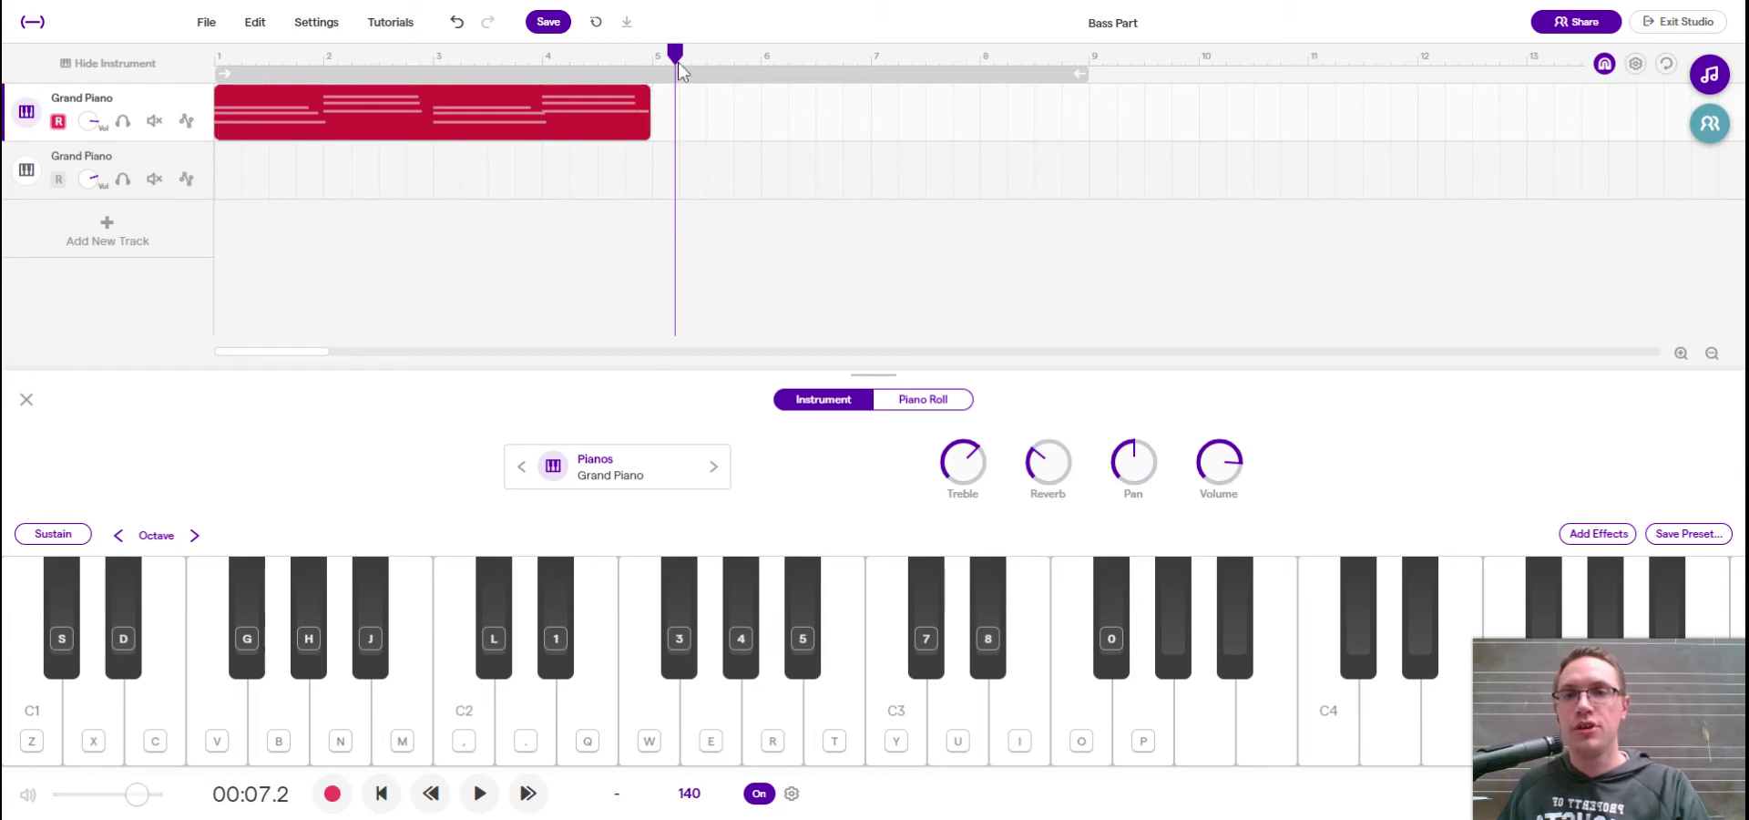
# - Rewind to the start and play back the trimmed clip
pyautogui.moveTo(679, 71); pyautogui.dragTo(149, 19)
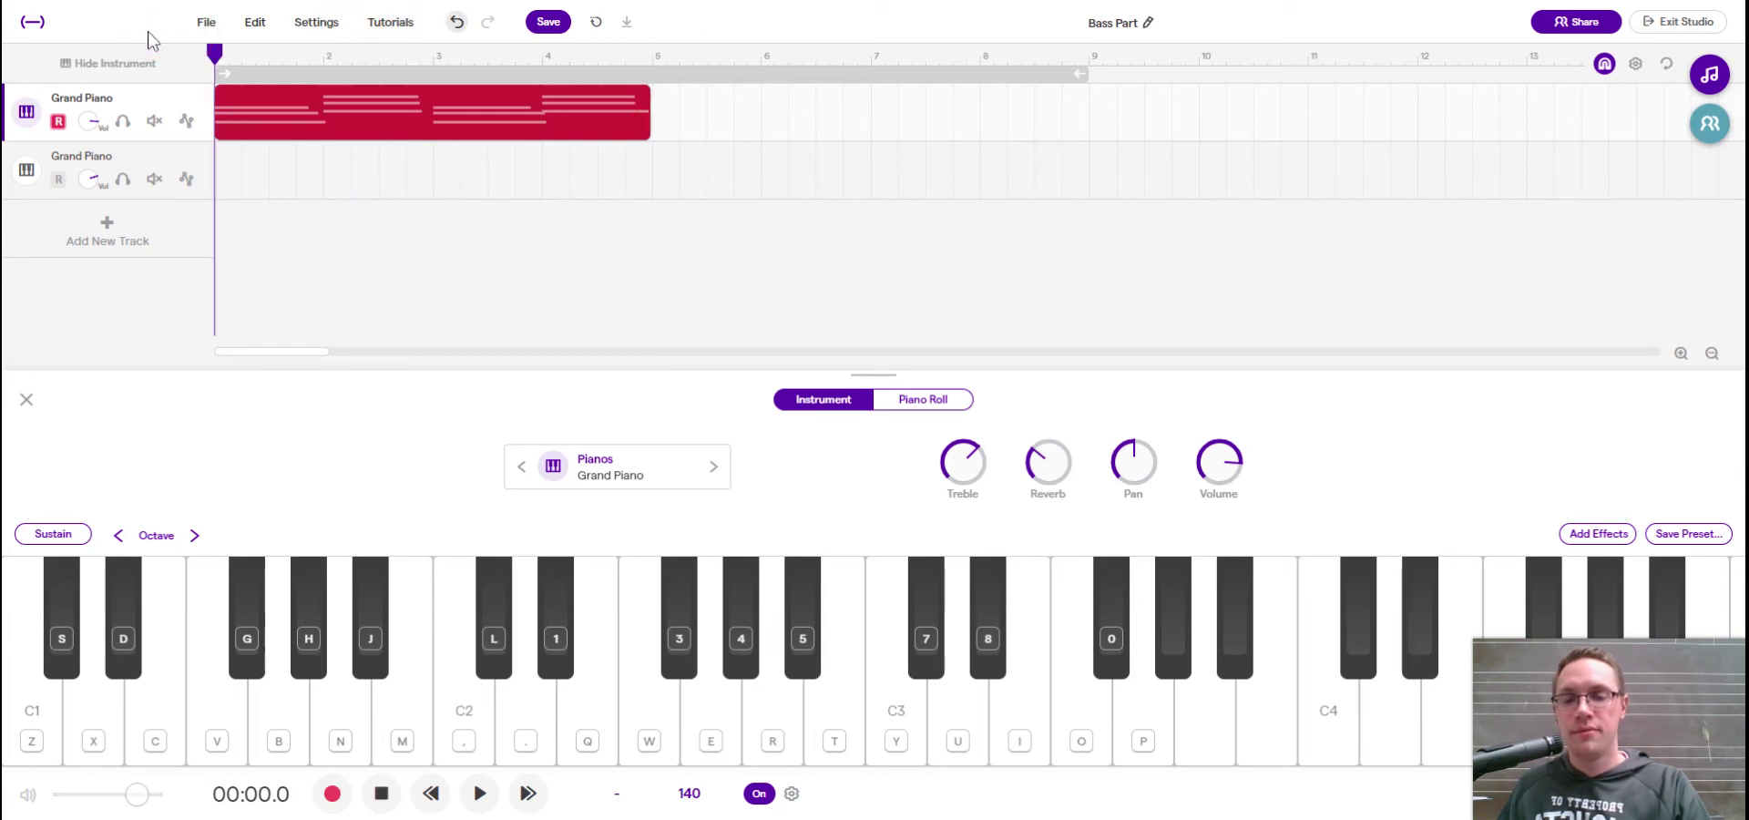
pyautogui.press('space')
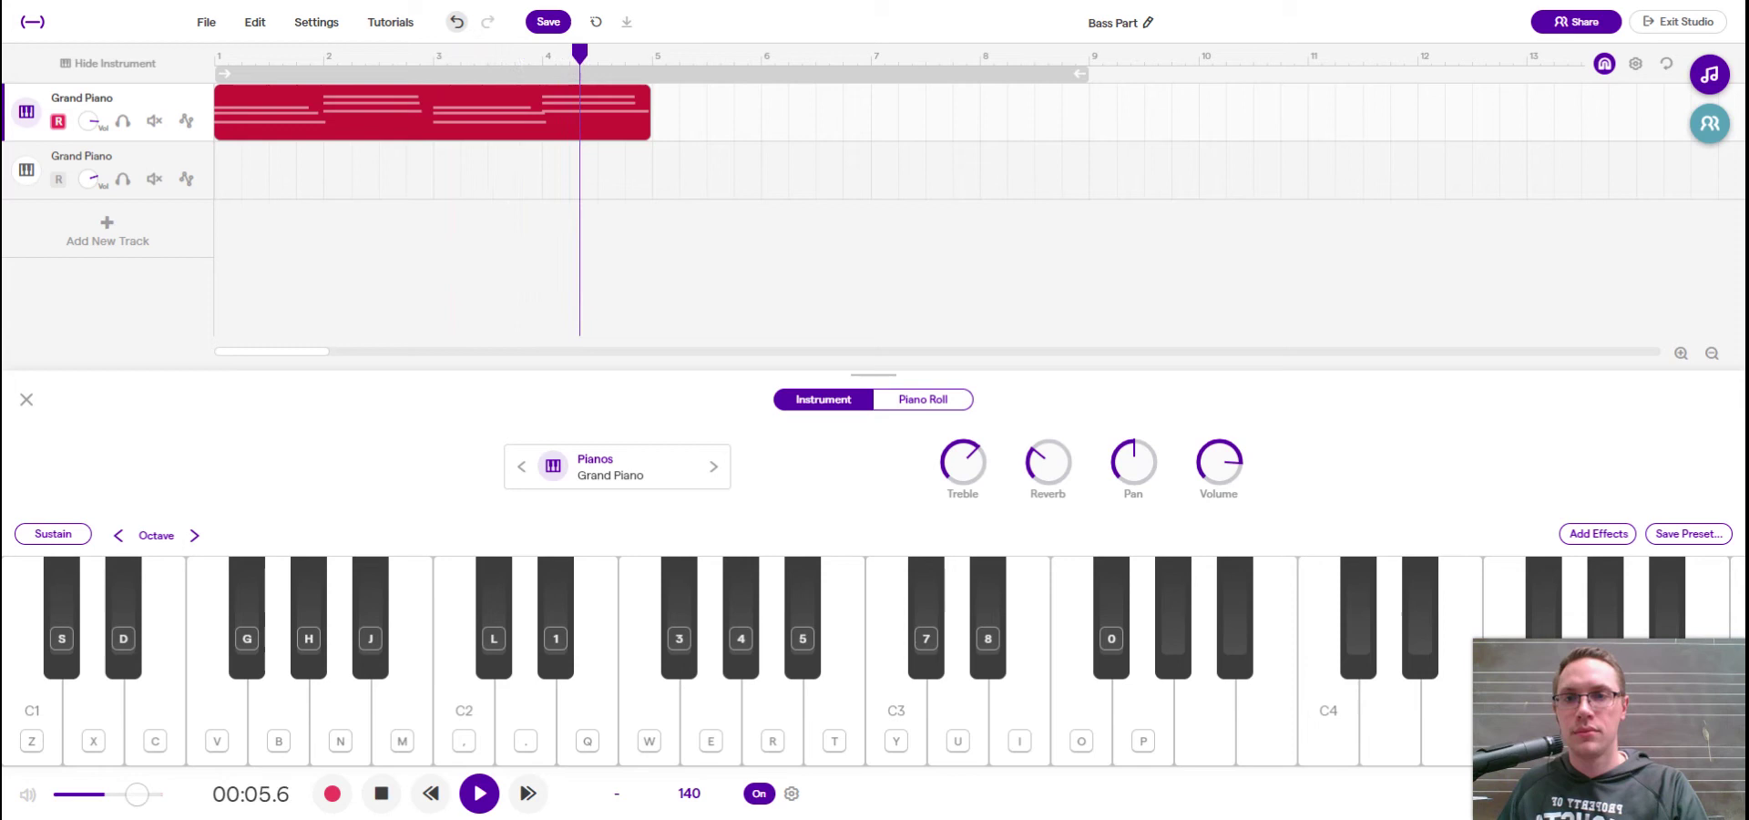
pyautogui.press('space')
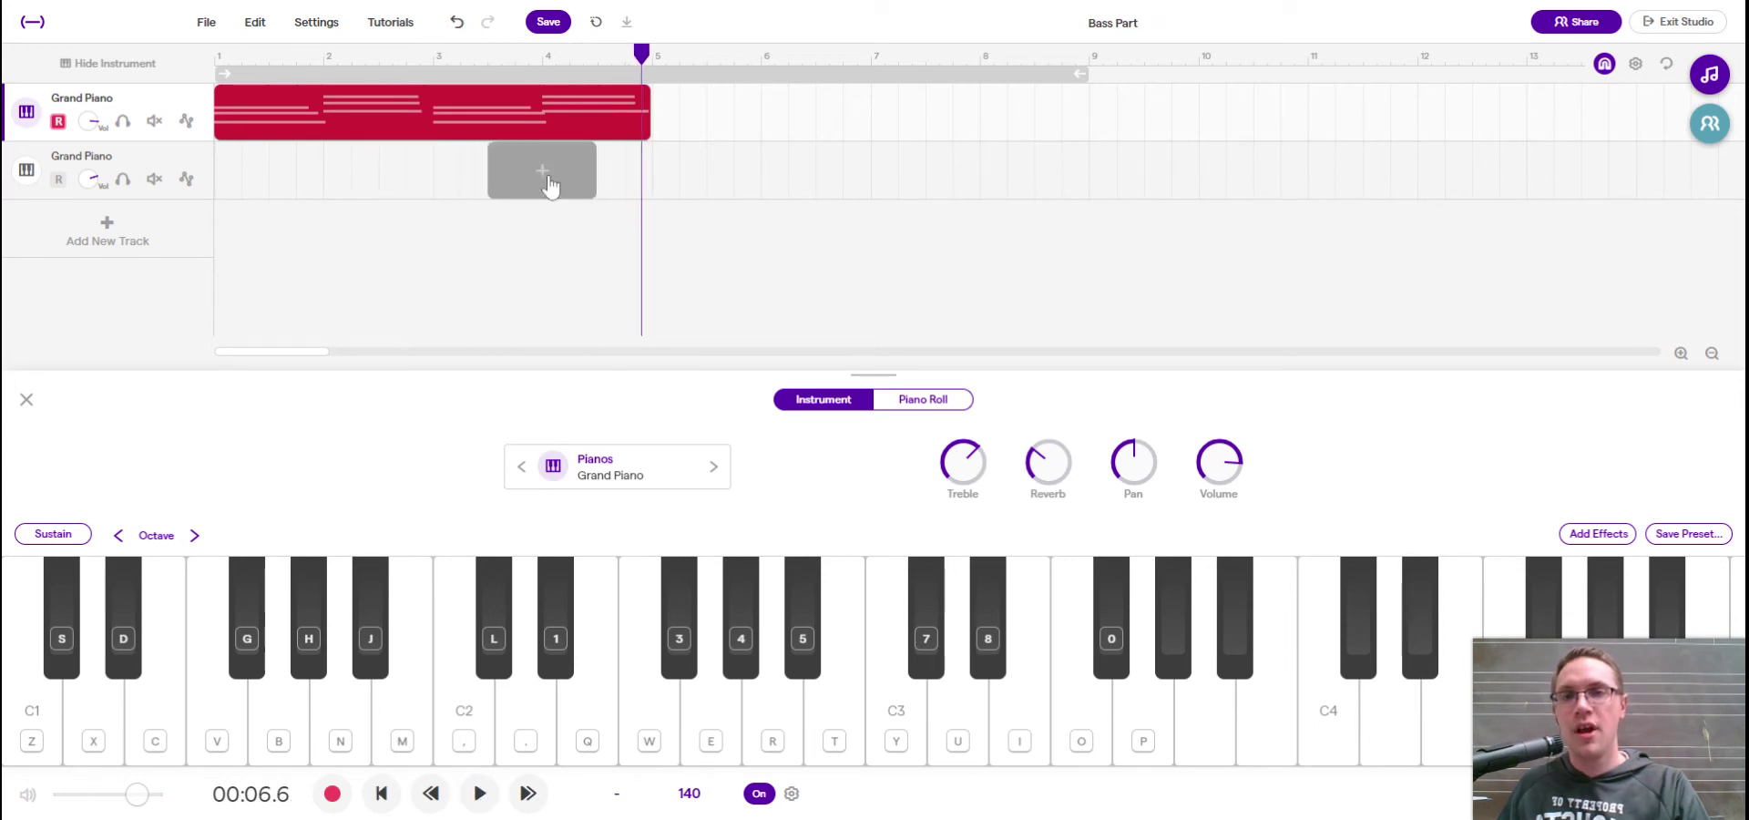
# - Select the second Grand Piano track to show its empty piano roll, then rewind to bar 1 and play
pyautogui.click(135, 163)
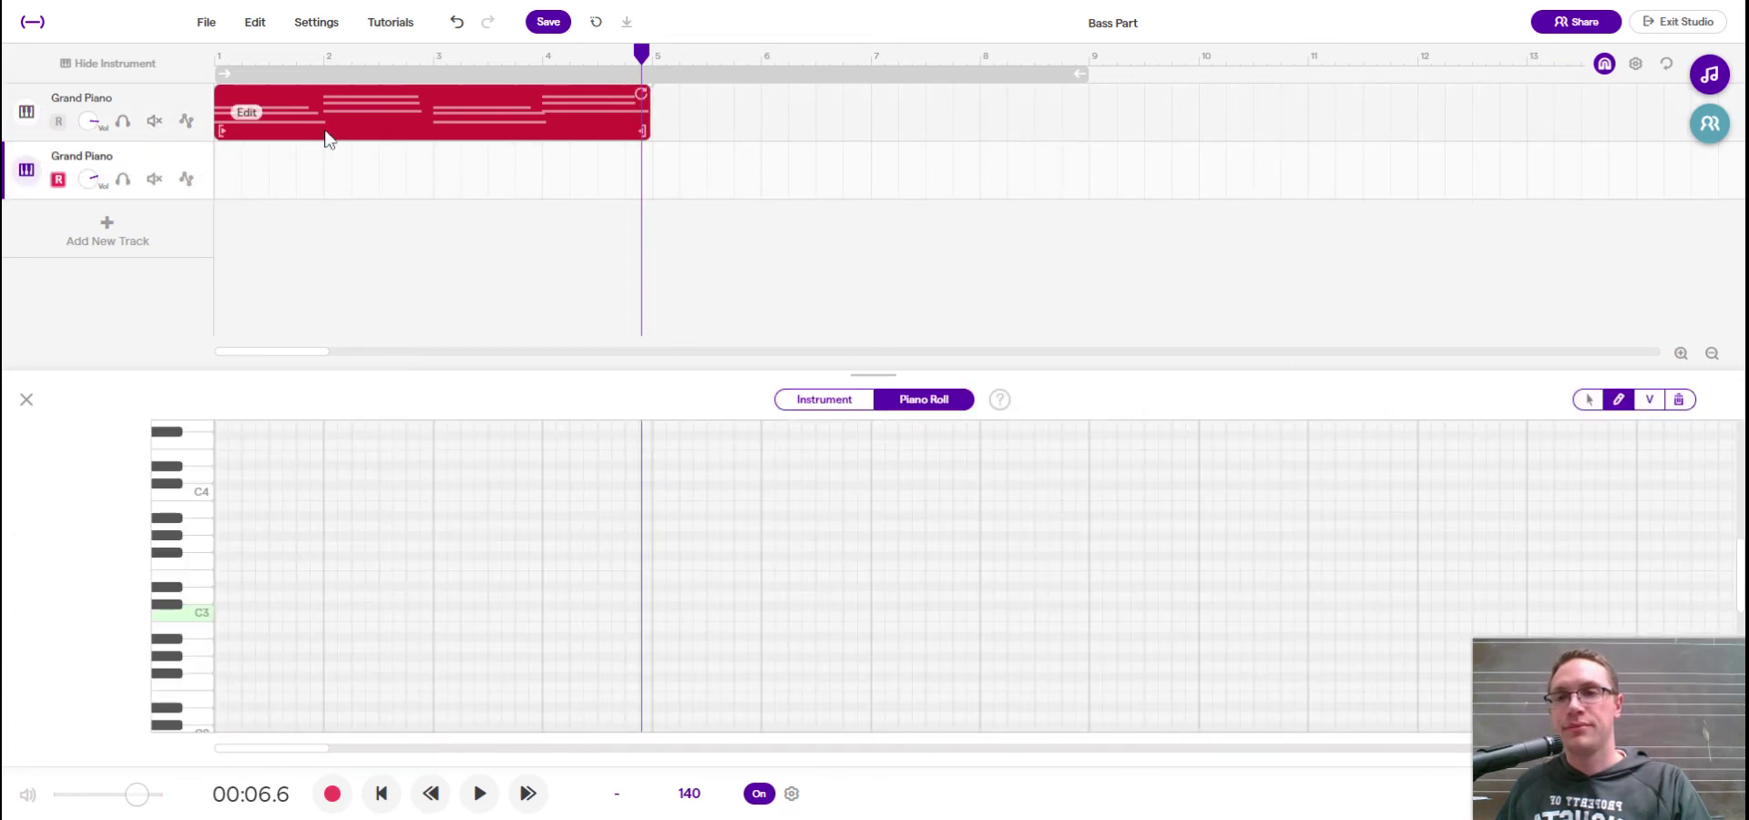
pyautogui.click(215, 56)
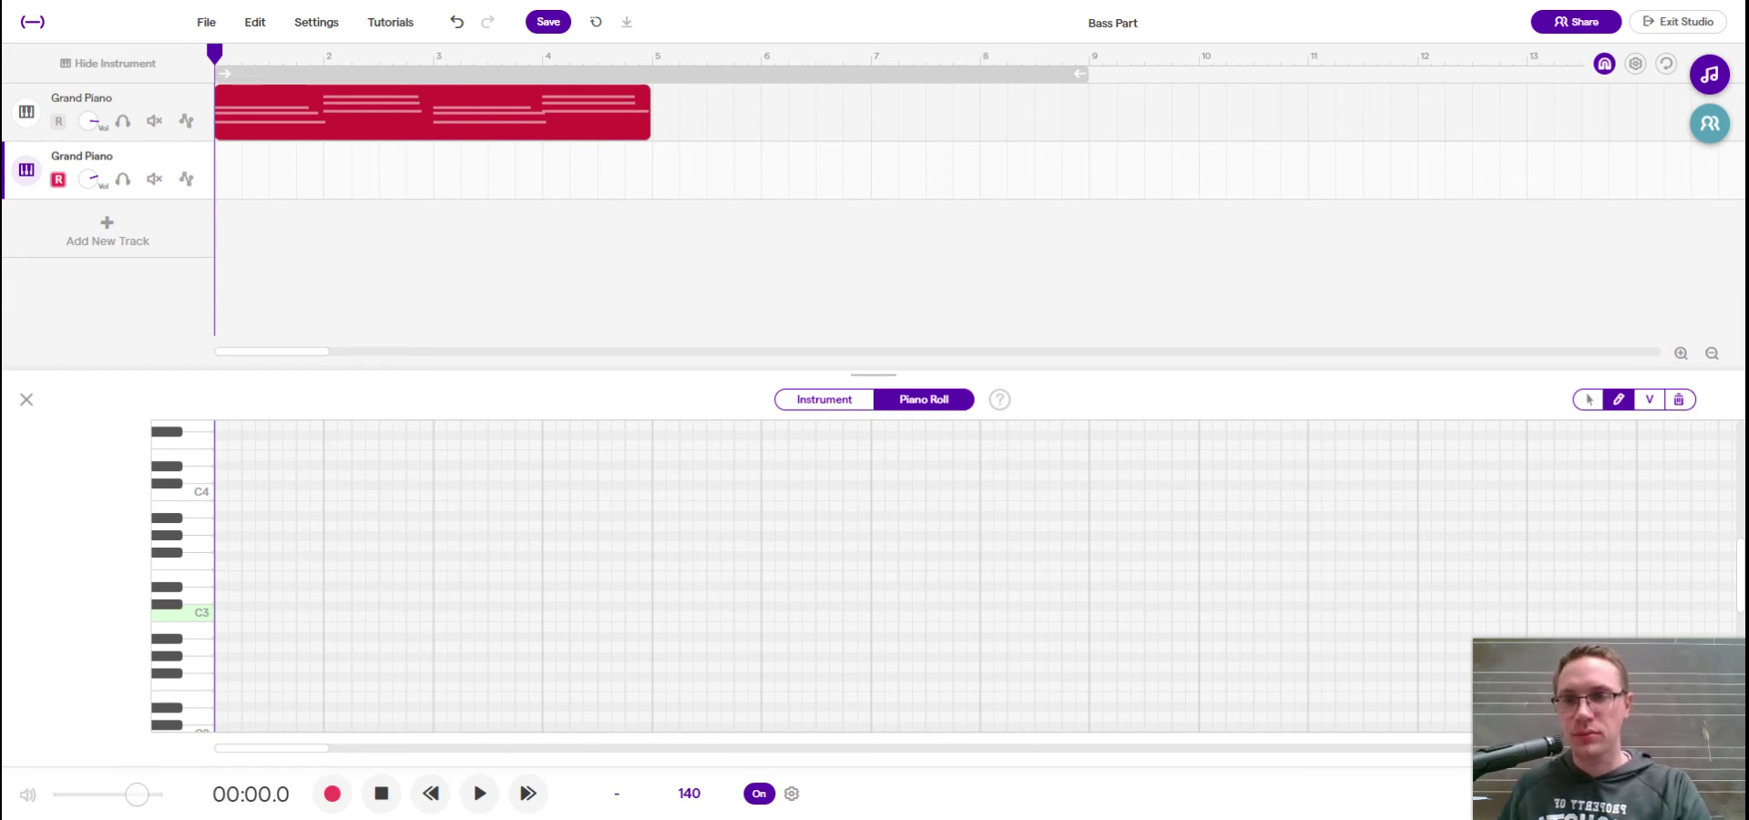
pyautogui.press('space')
pyautogui.press('space')
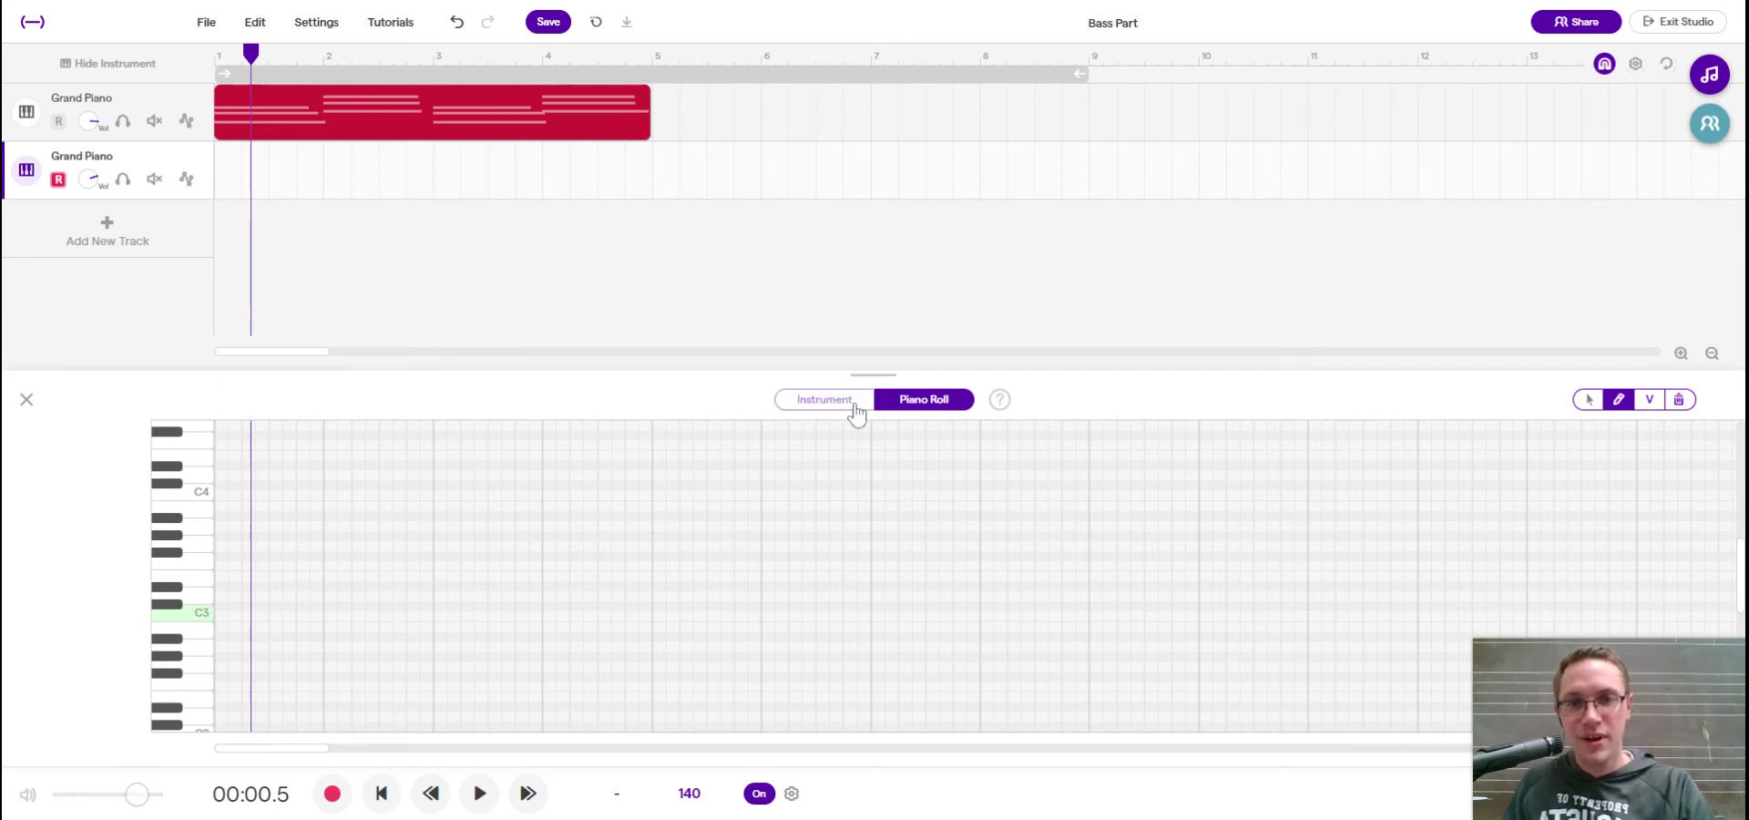
pyautogui.click(850, 408)
pyautogui.press('s')
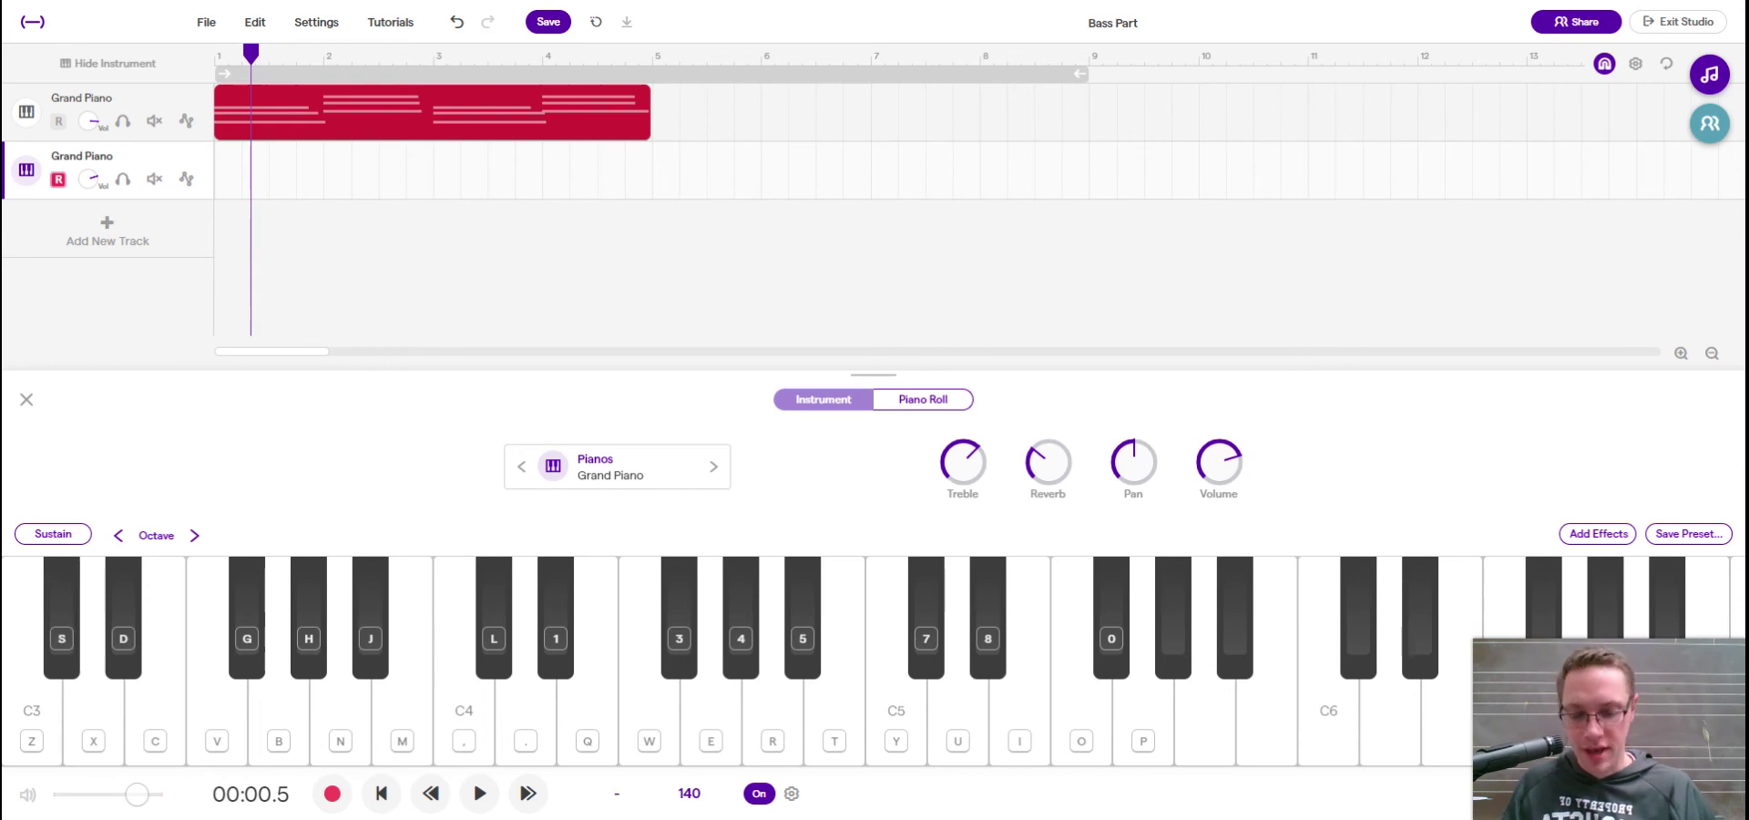
pyautogui.press('c')
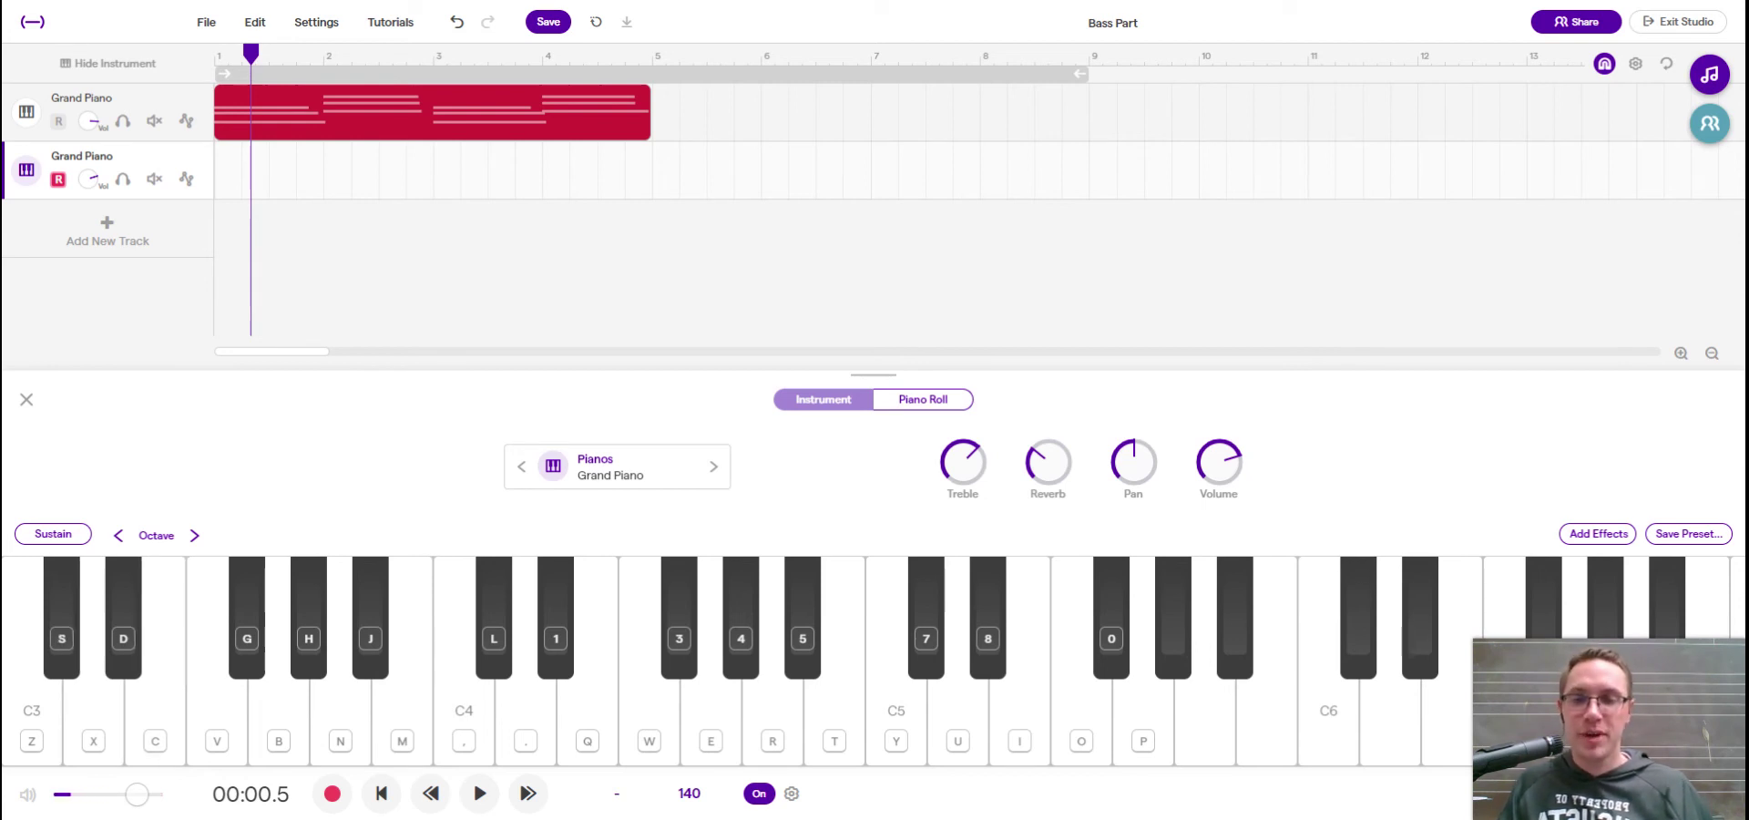
pyautogui.press('c')
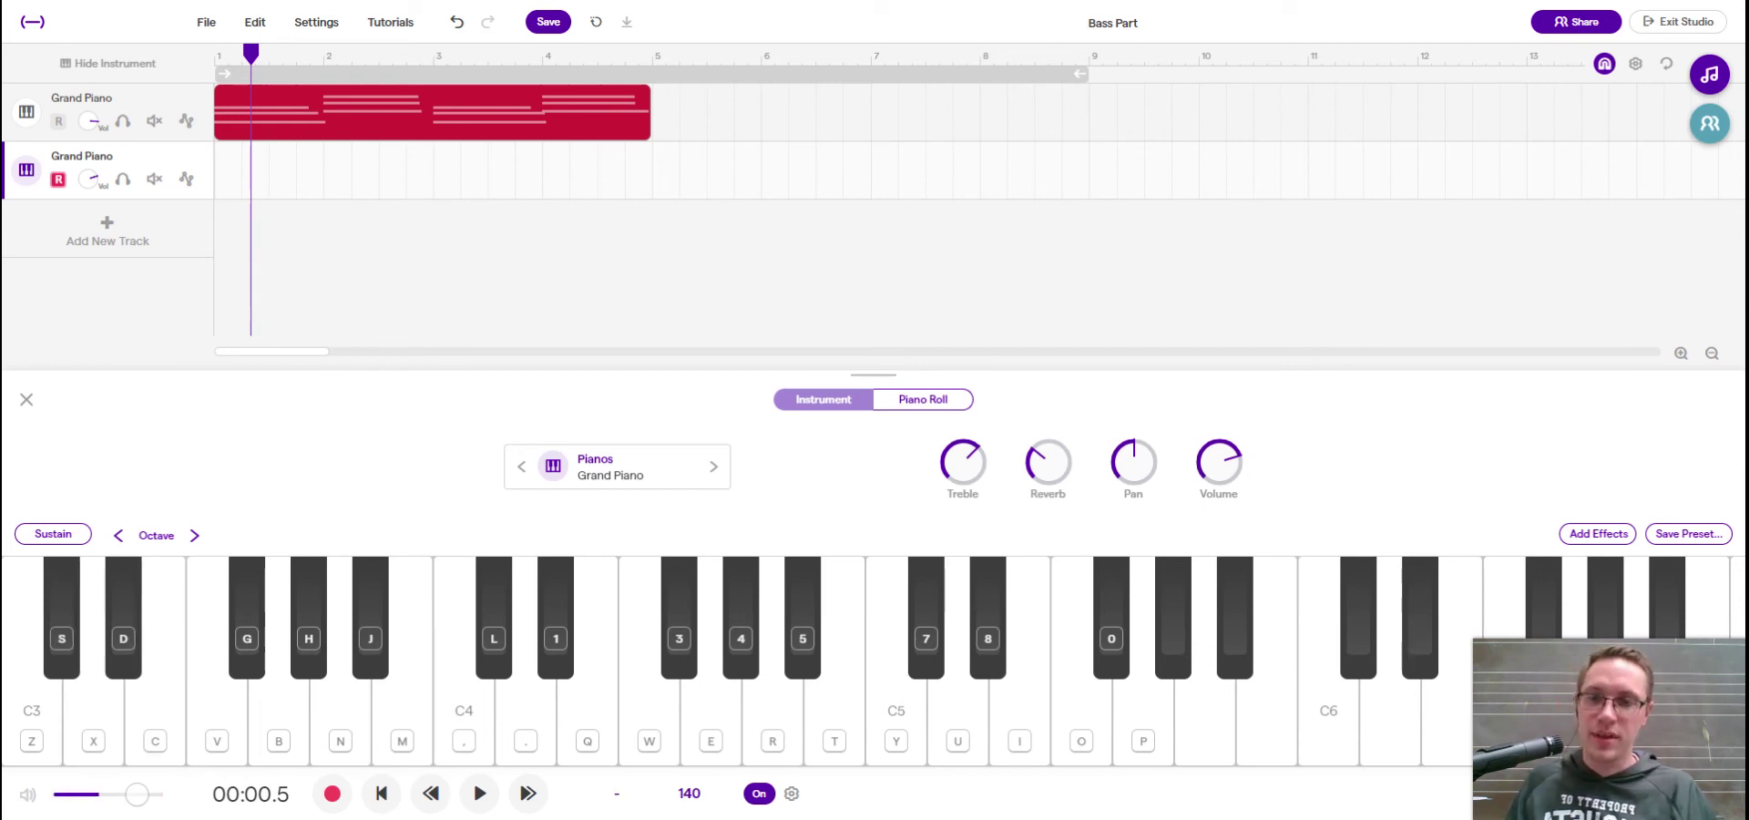
pyautogui.press('z')
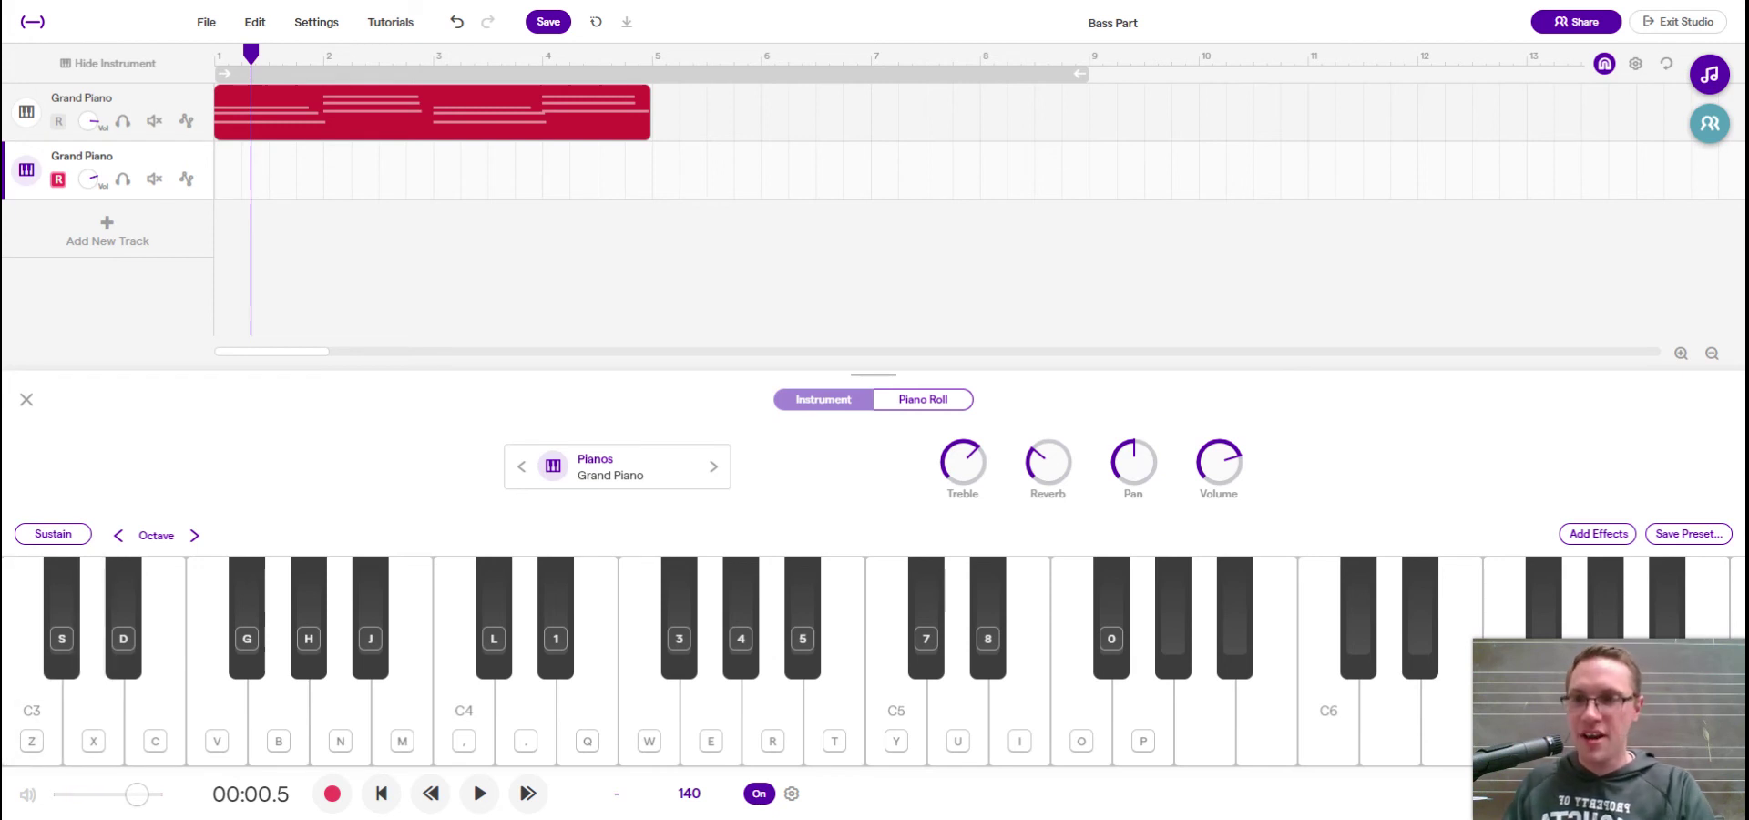
pyautogui.click(119, 538)
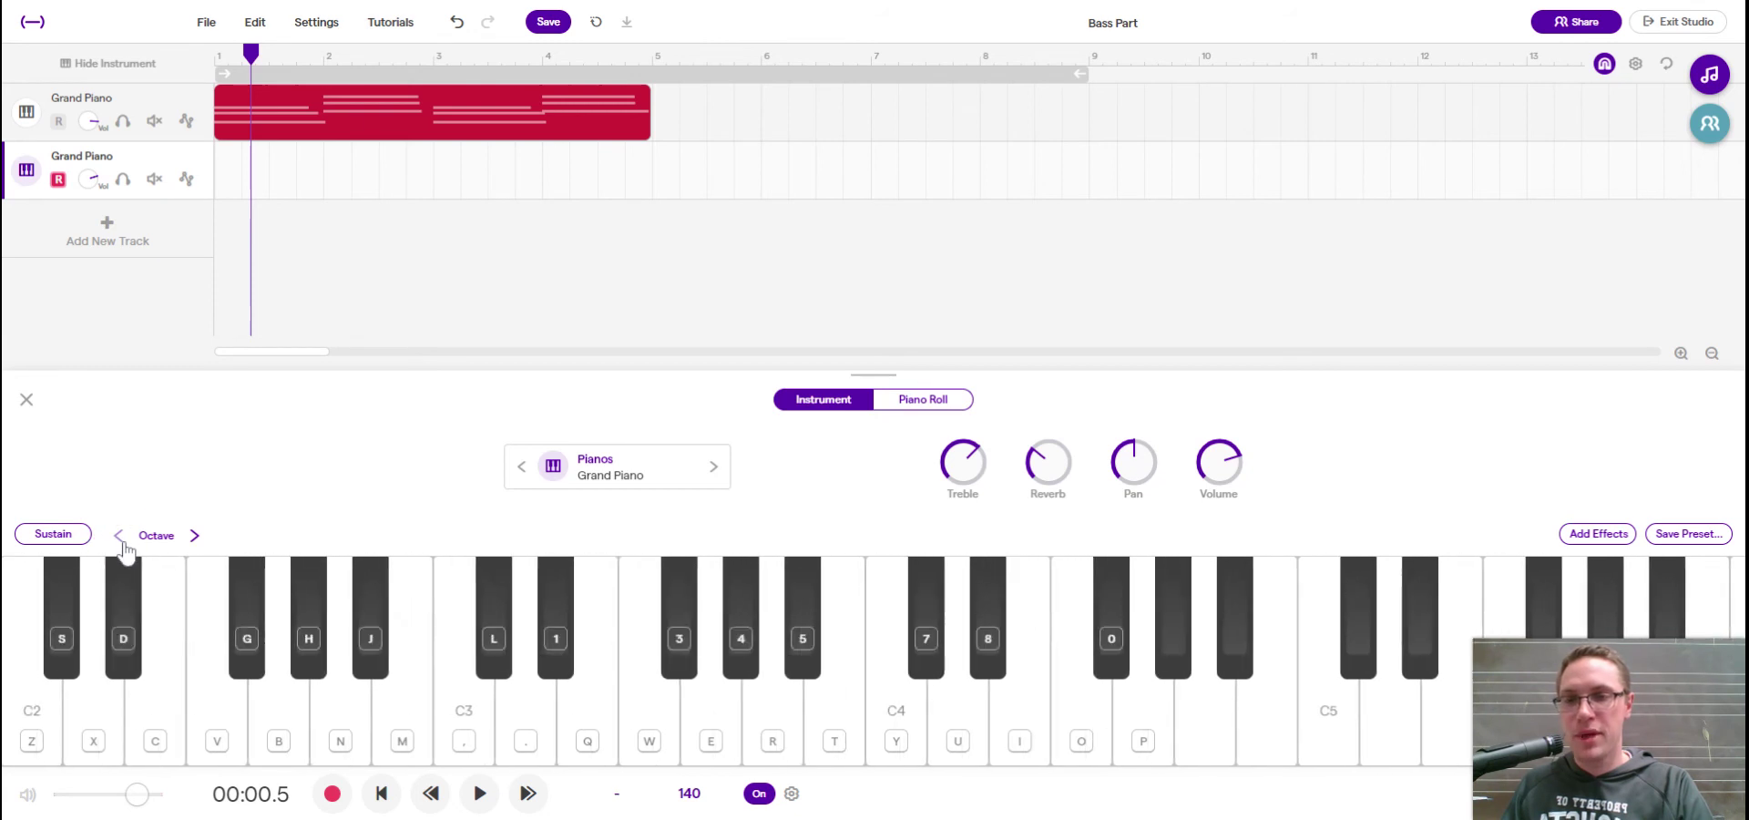
pyautogui.press('z')
pyautogui.press('c')
pyautogui.press('b')
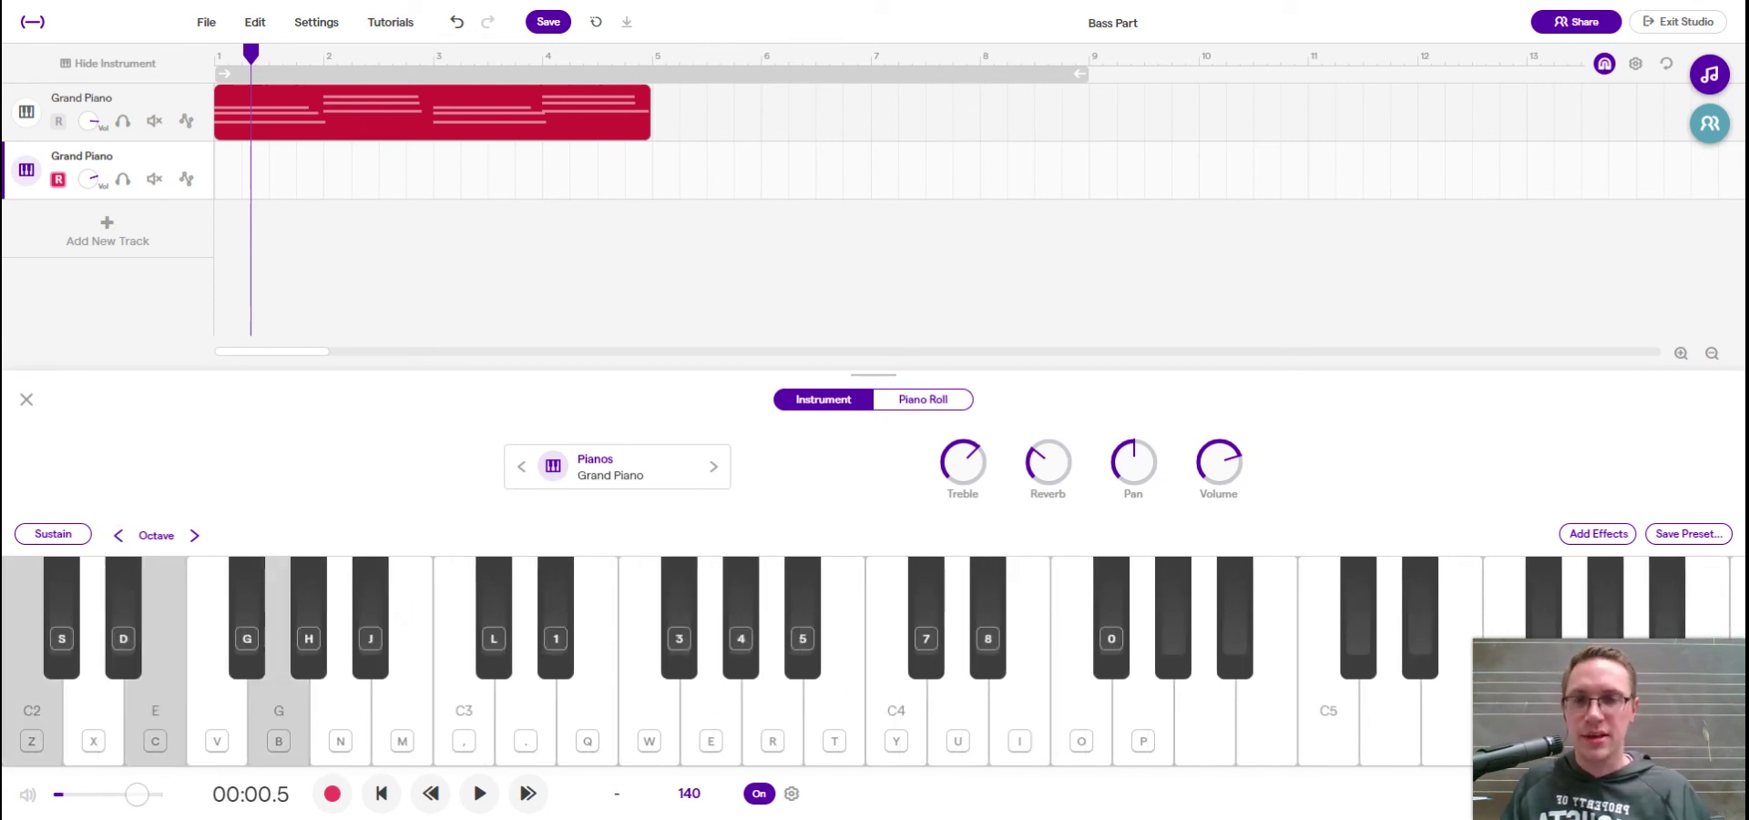
pyautogui.press('w')
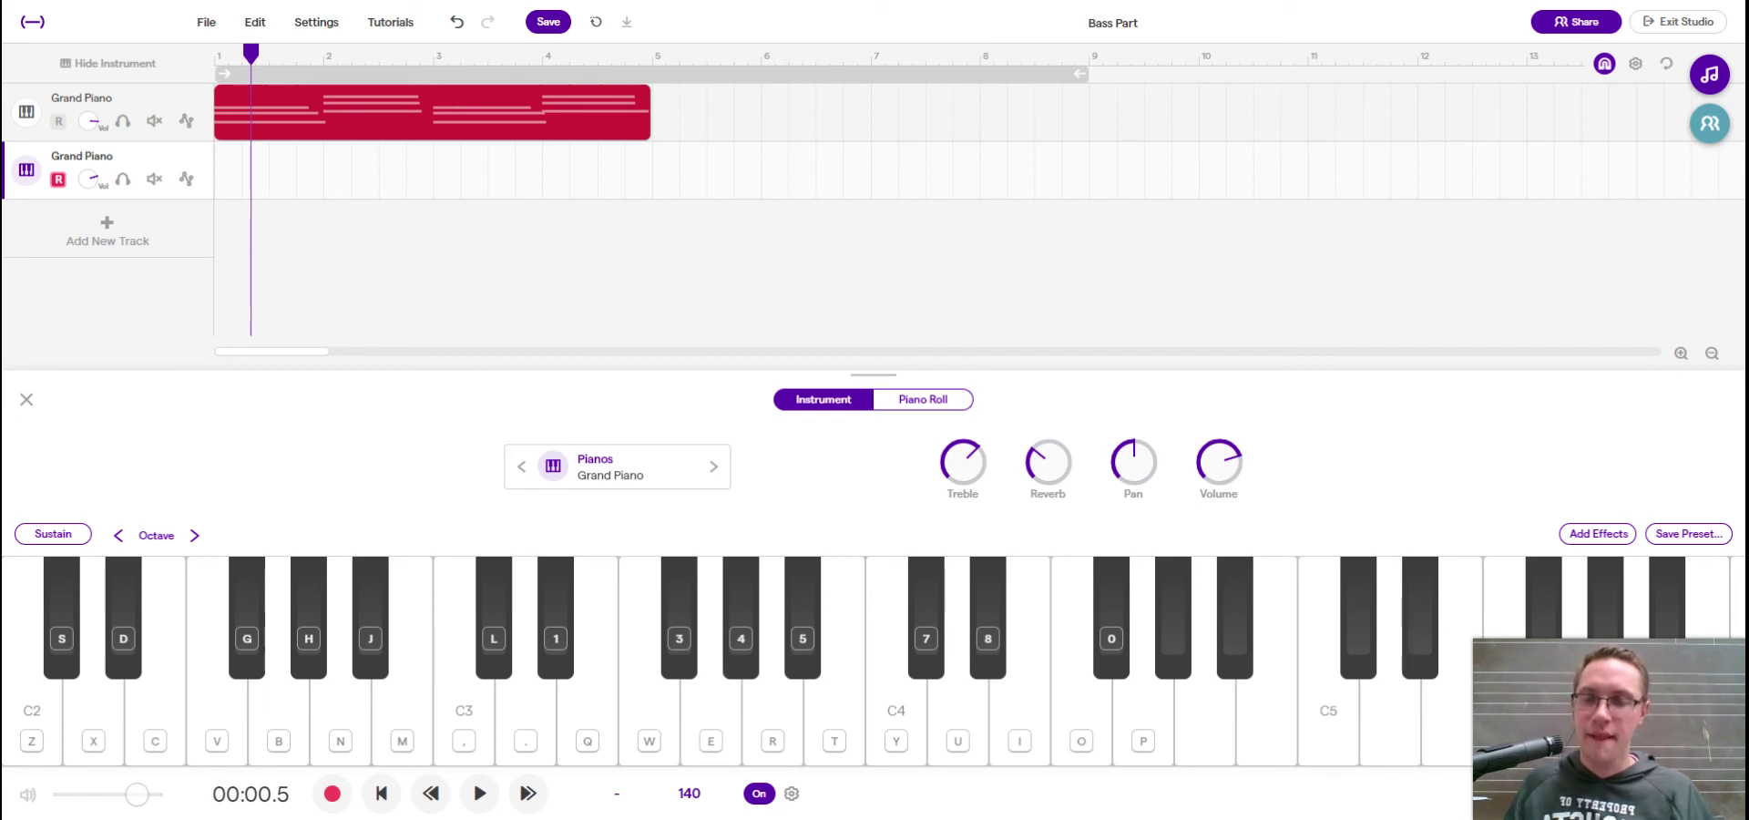
pyautogui.press('z')
pyautogui.press('c')
pyautogui.press('b')
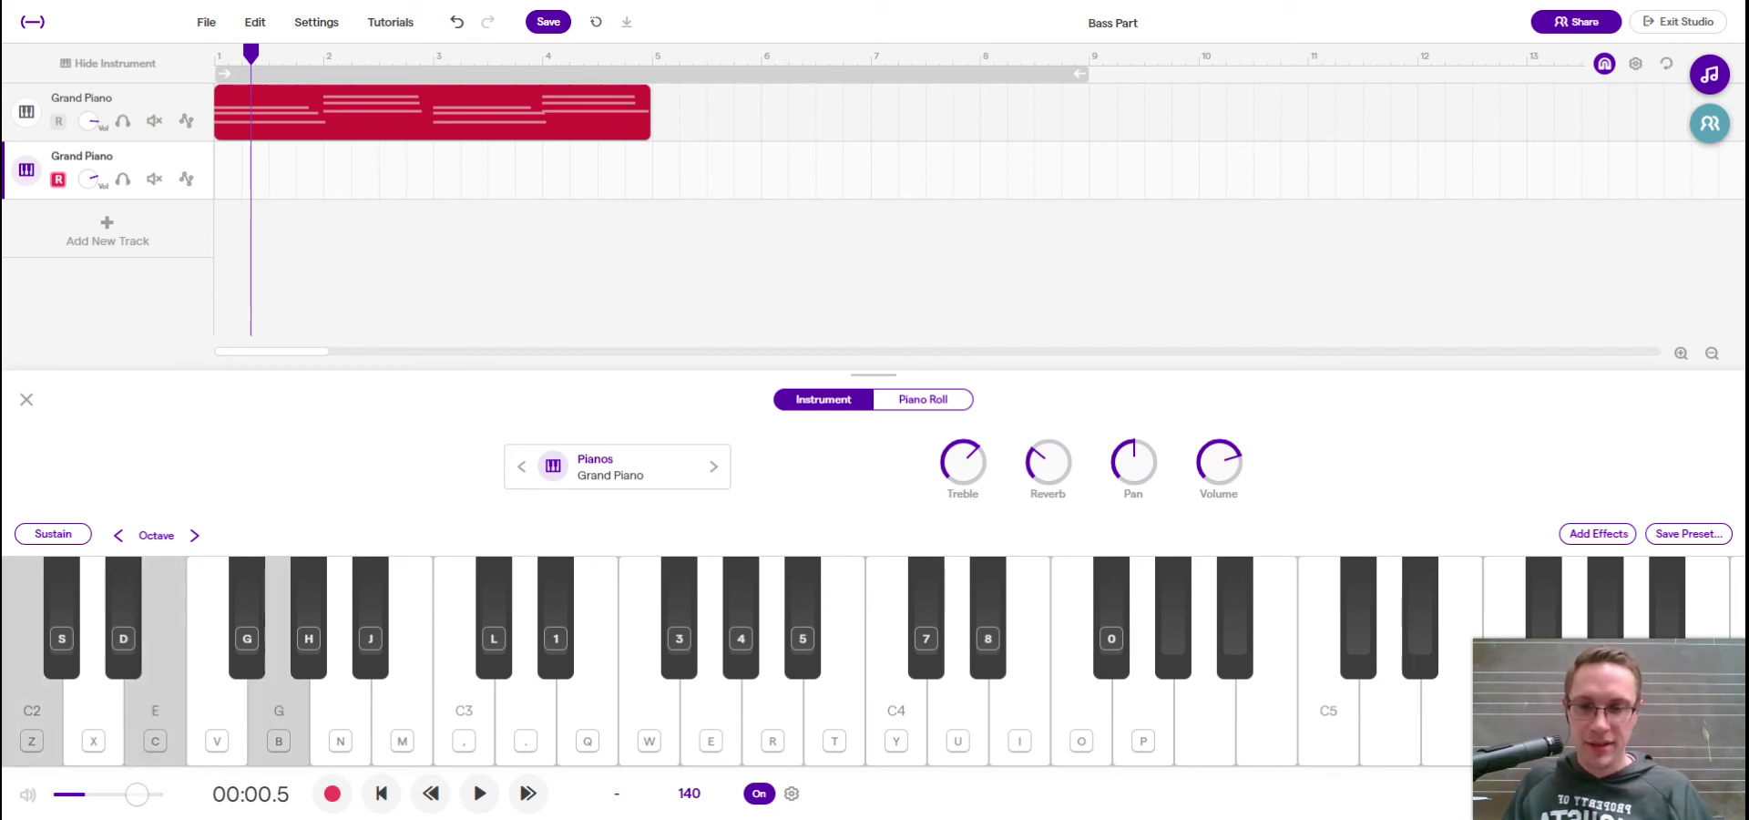
pyautogui.press('.')
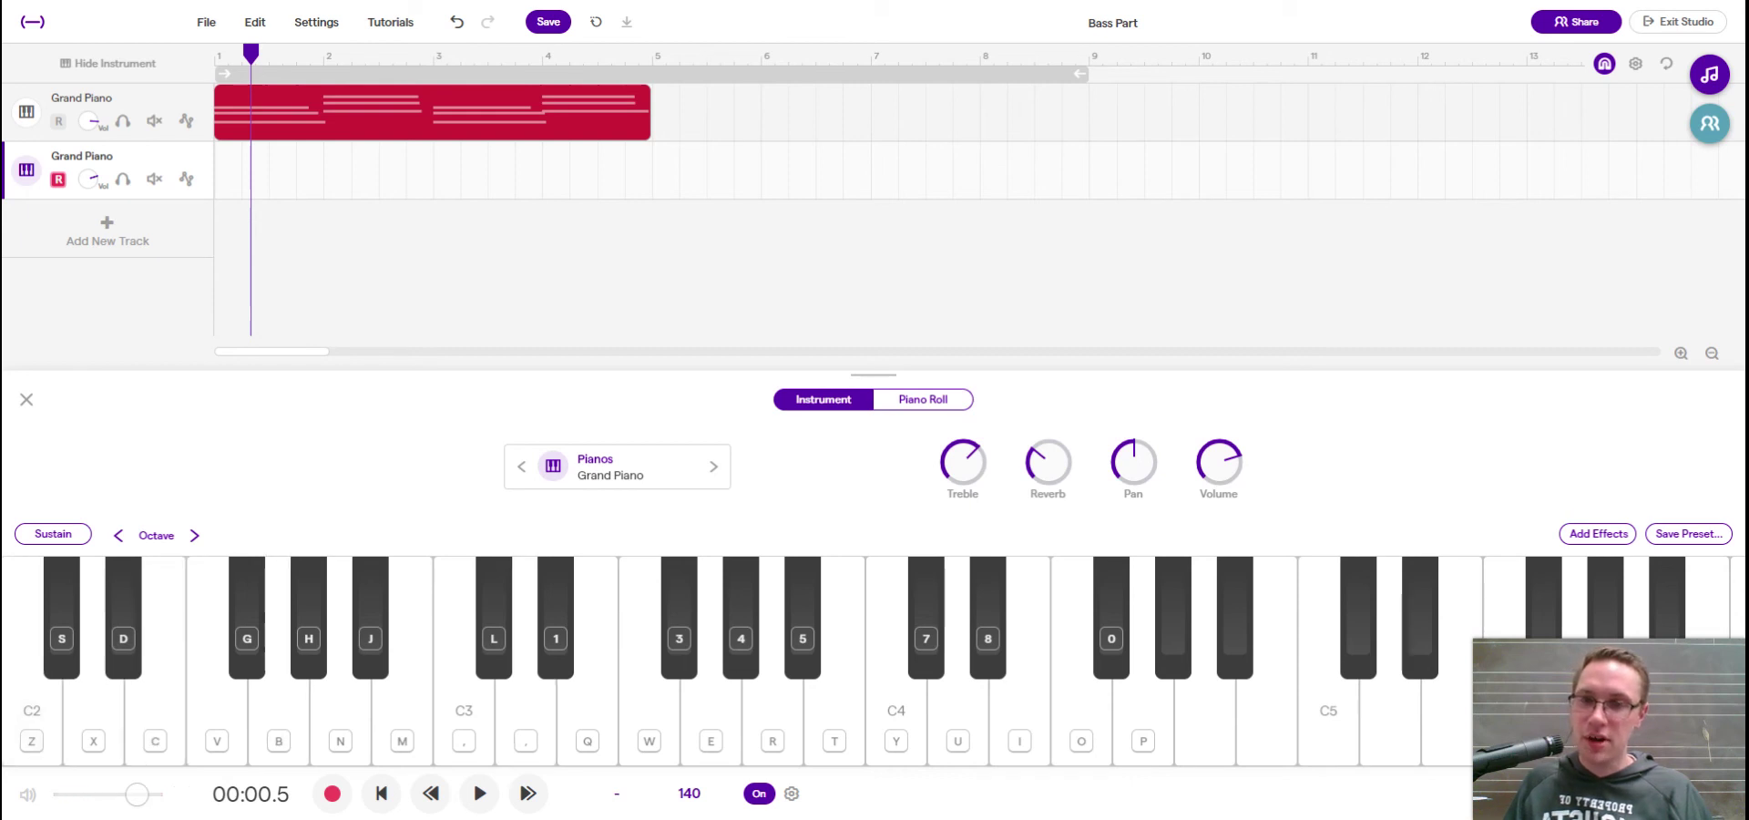
pyautogui.press('z')
pyautogui.press('c')
pyautogui.press('.')
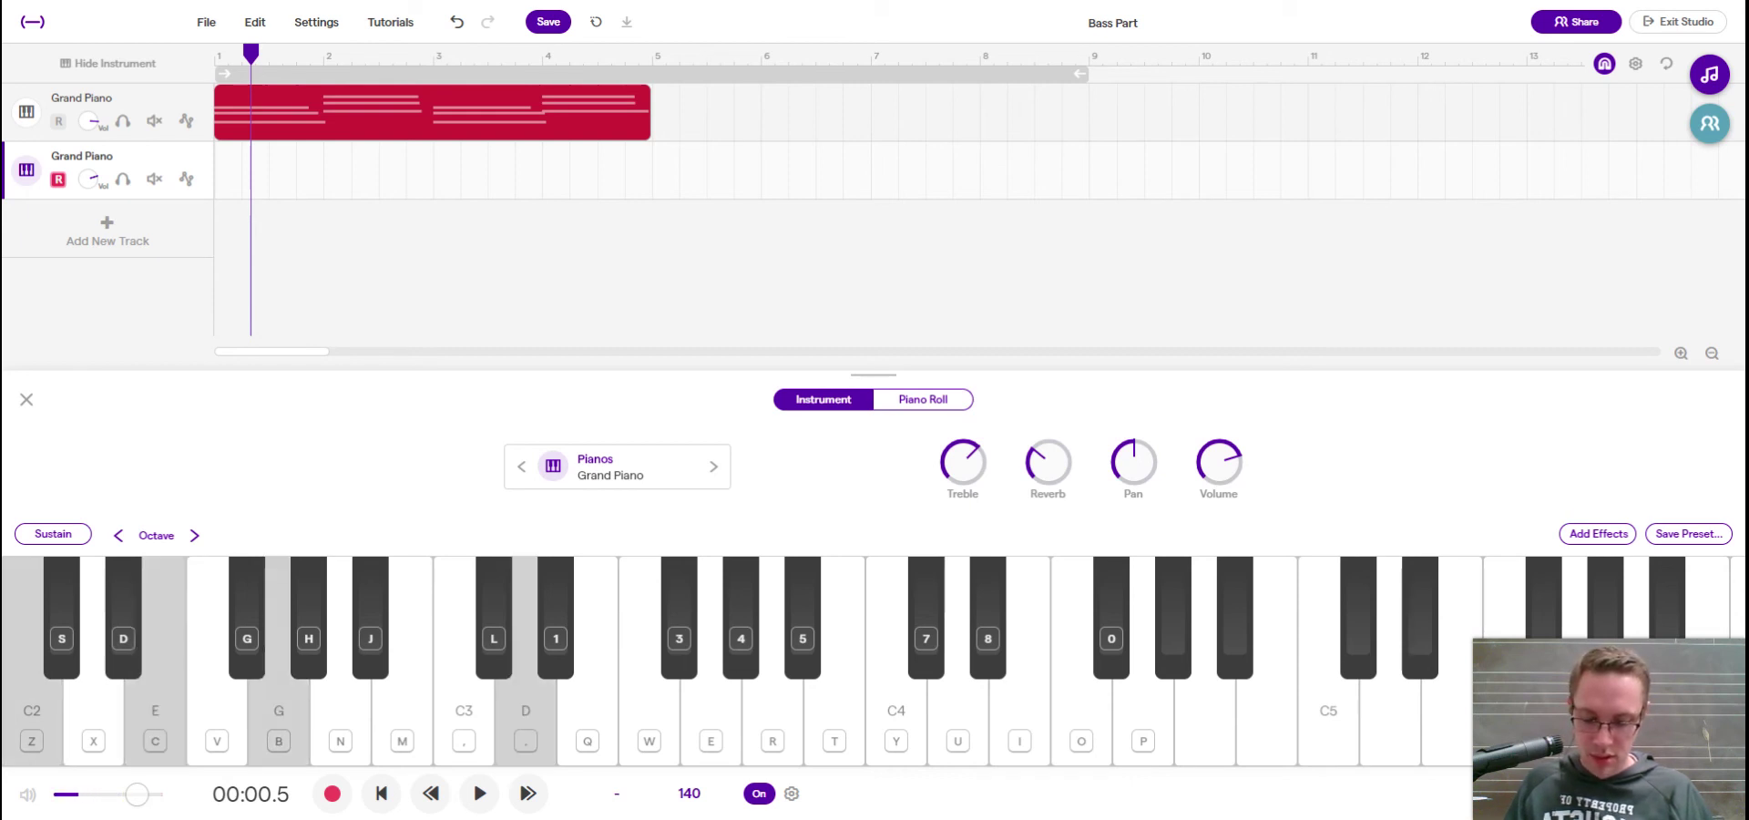
pyautogui.press('.')
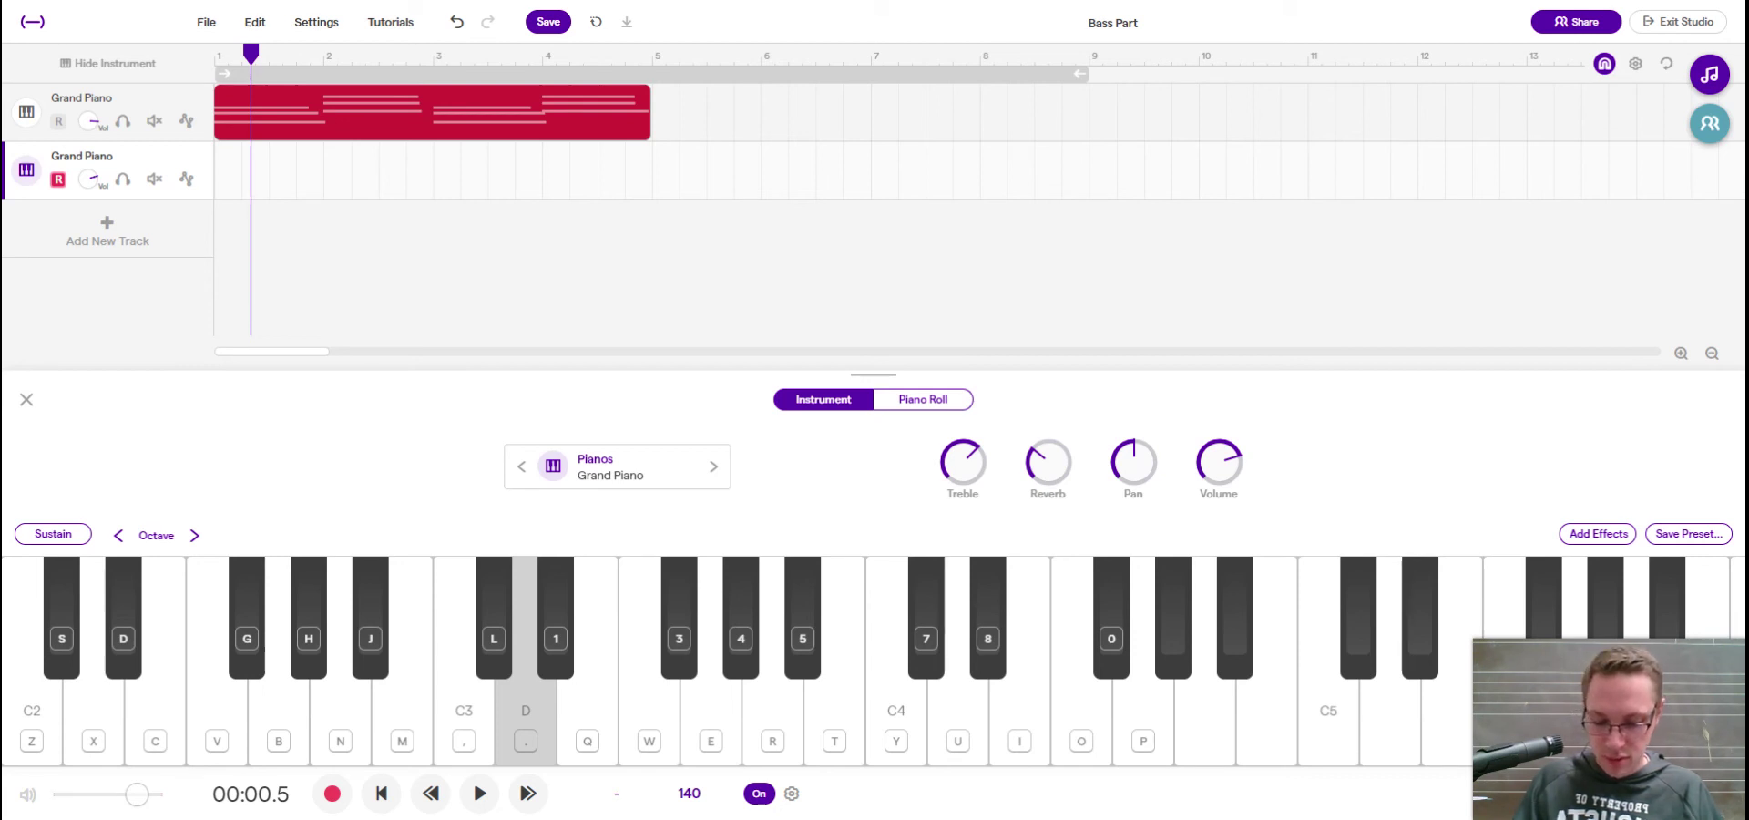
pyautogui.press('b')
pyautogui.press('m')
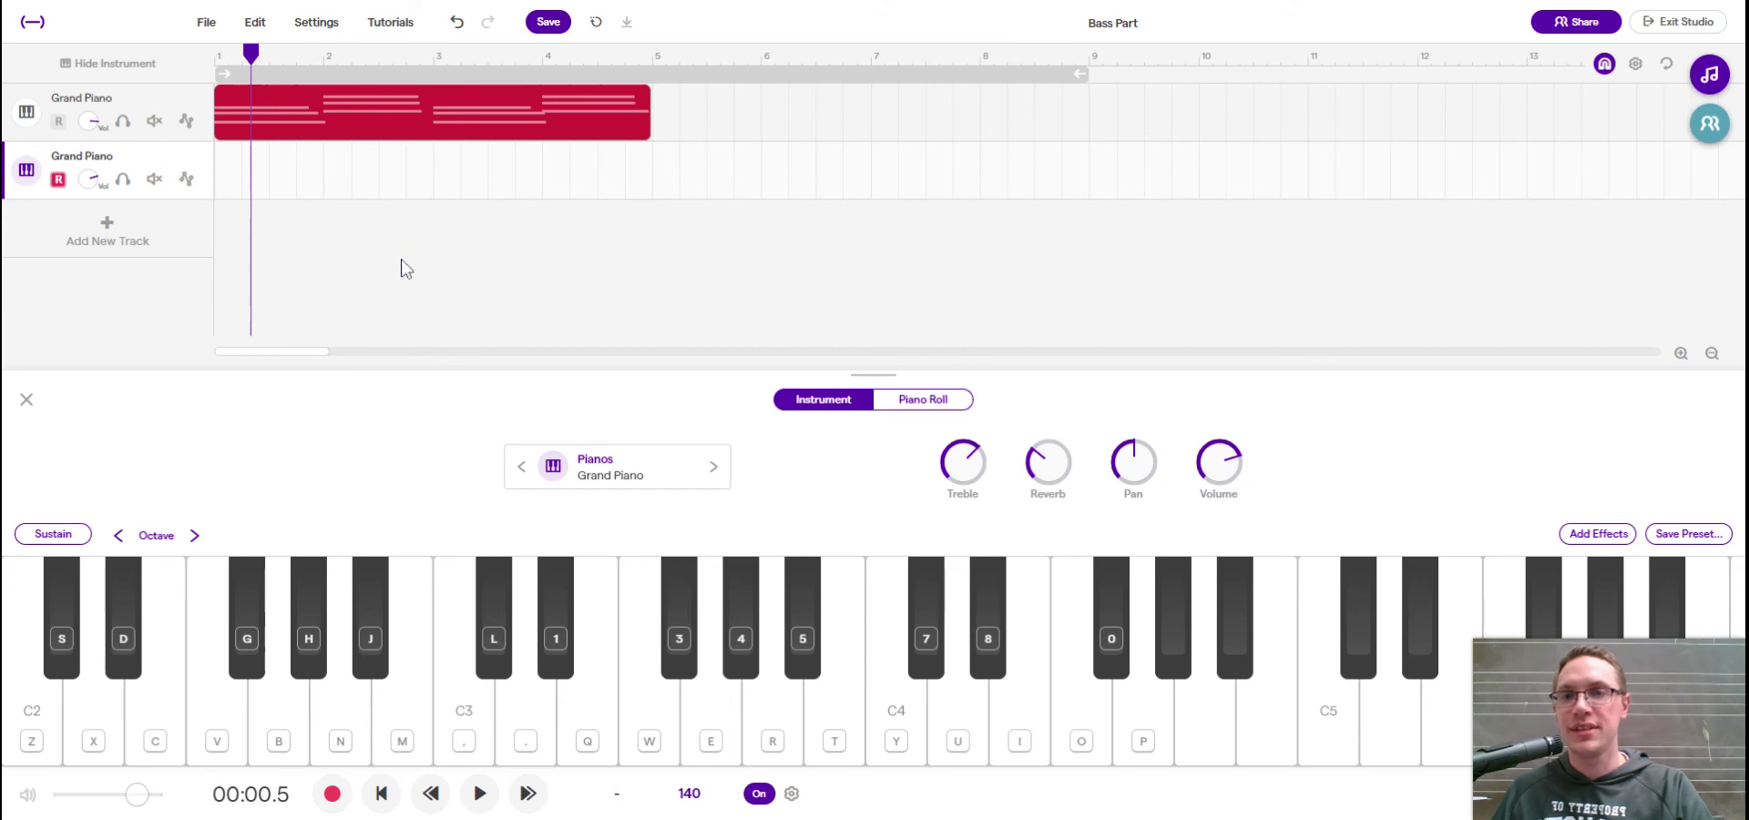
# - Turn on looping, drag the loop end back to bar 5, and play the loop once
pyautogui.click(468, 84)
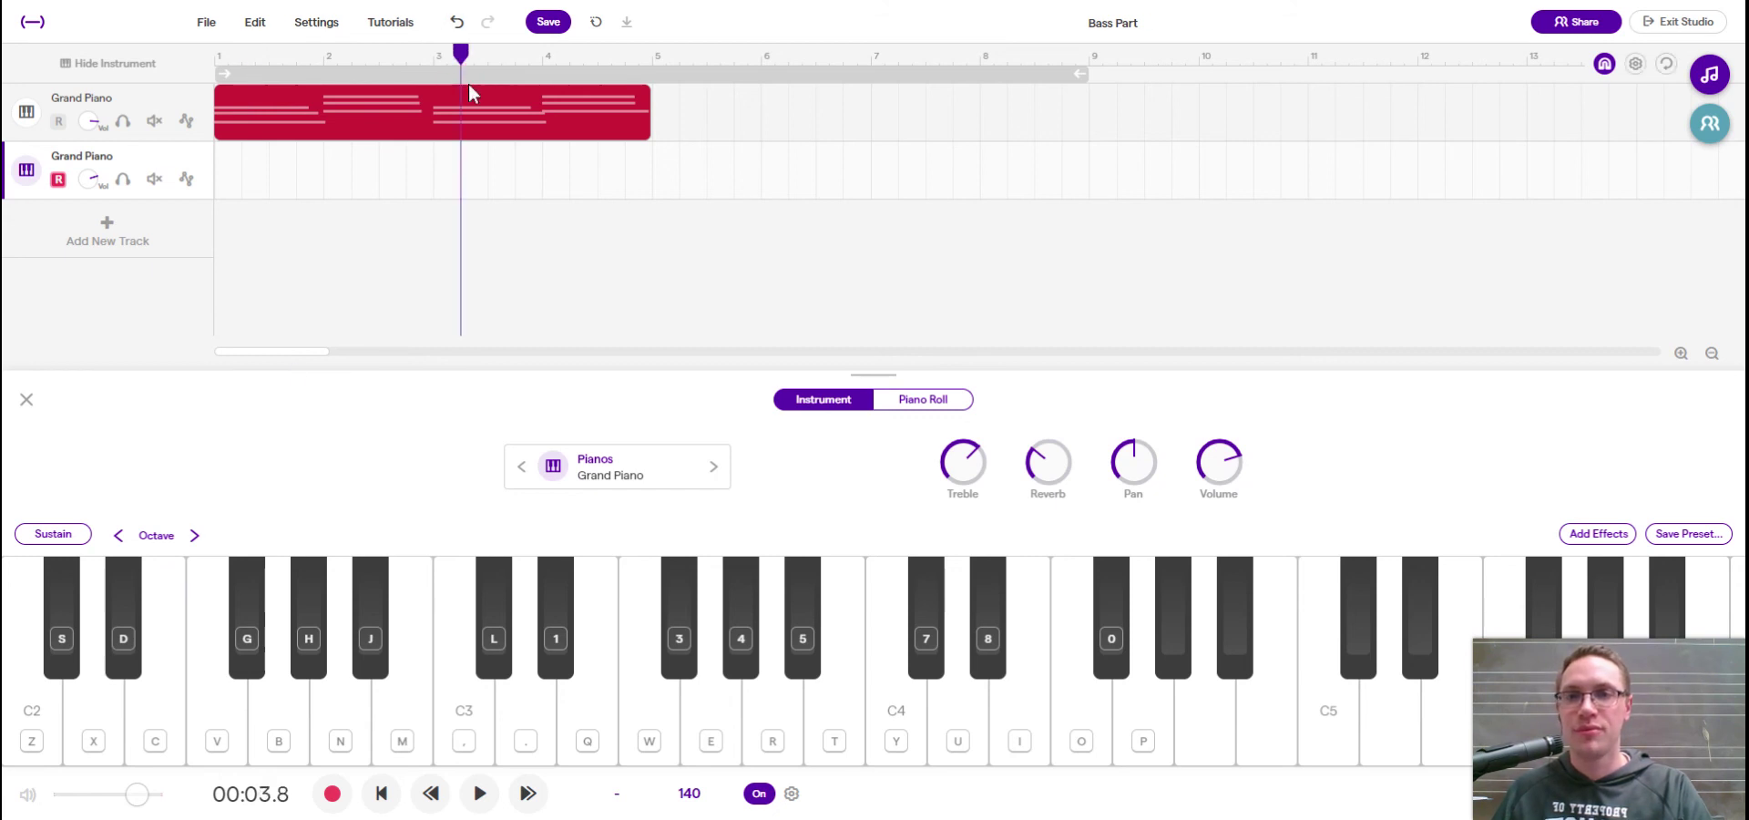
pyautogui.click(478, 75)
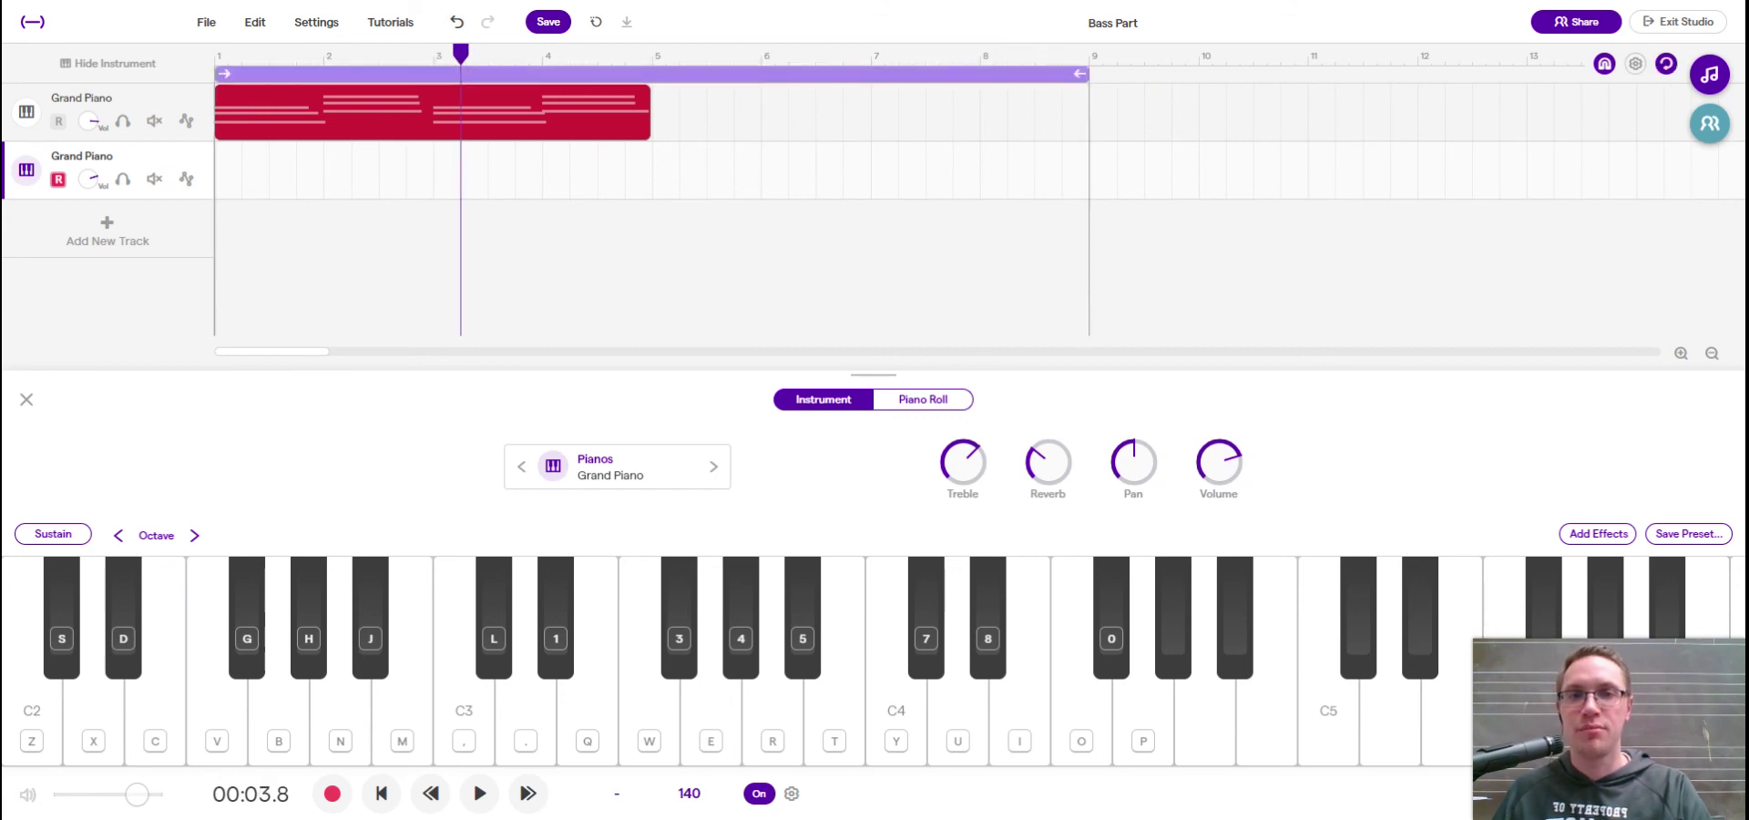
pyautogui.moveTo(1083, 73); pyautogui.dragTo(649, 65)
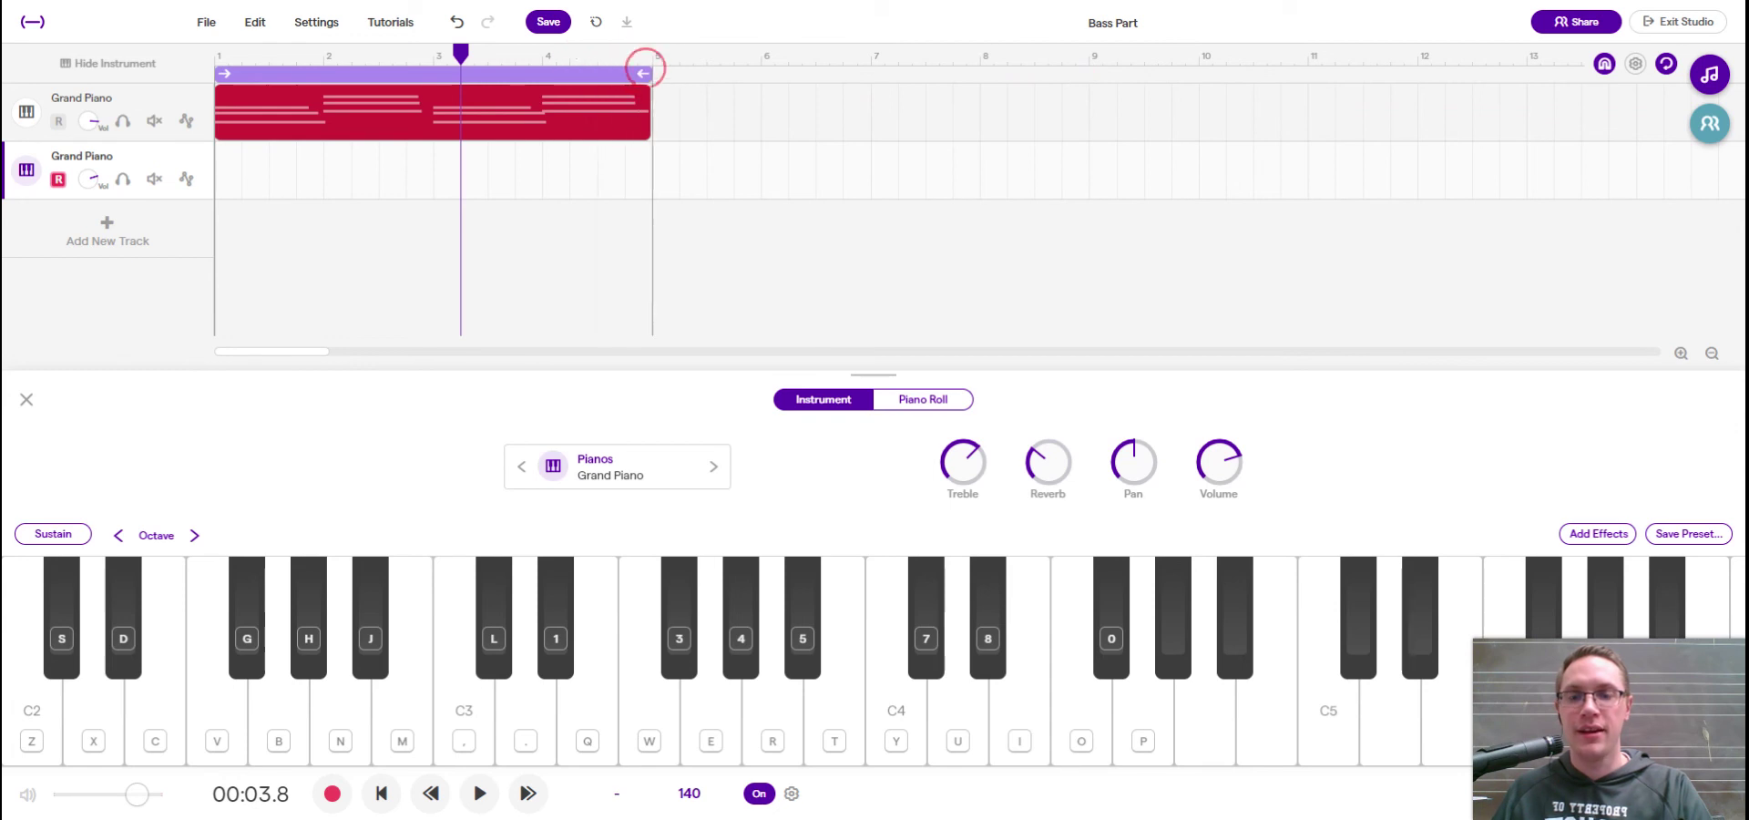
pyautogui.press('space')
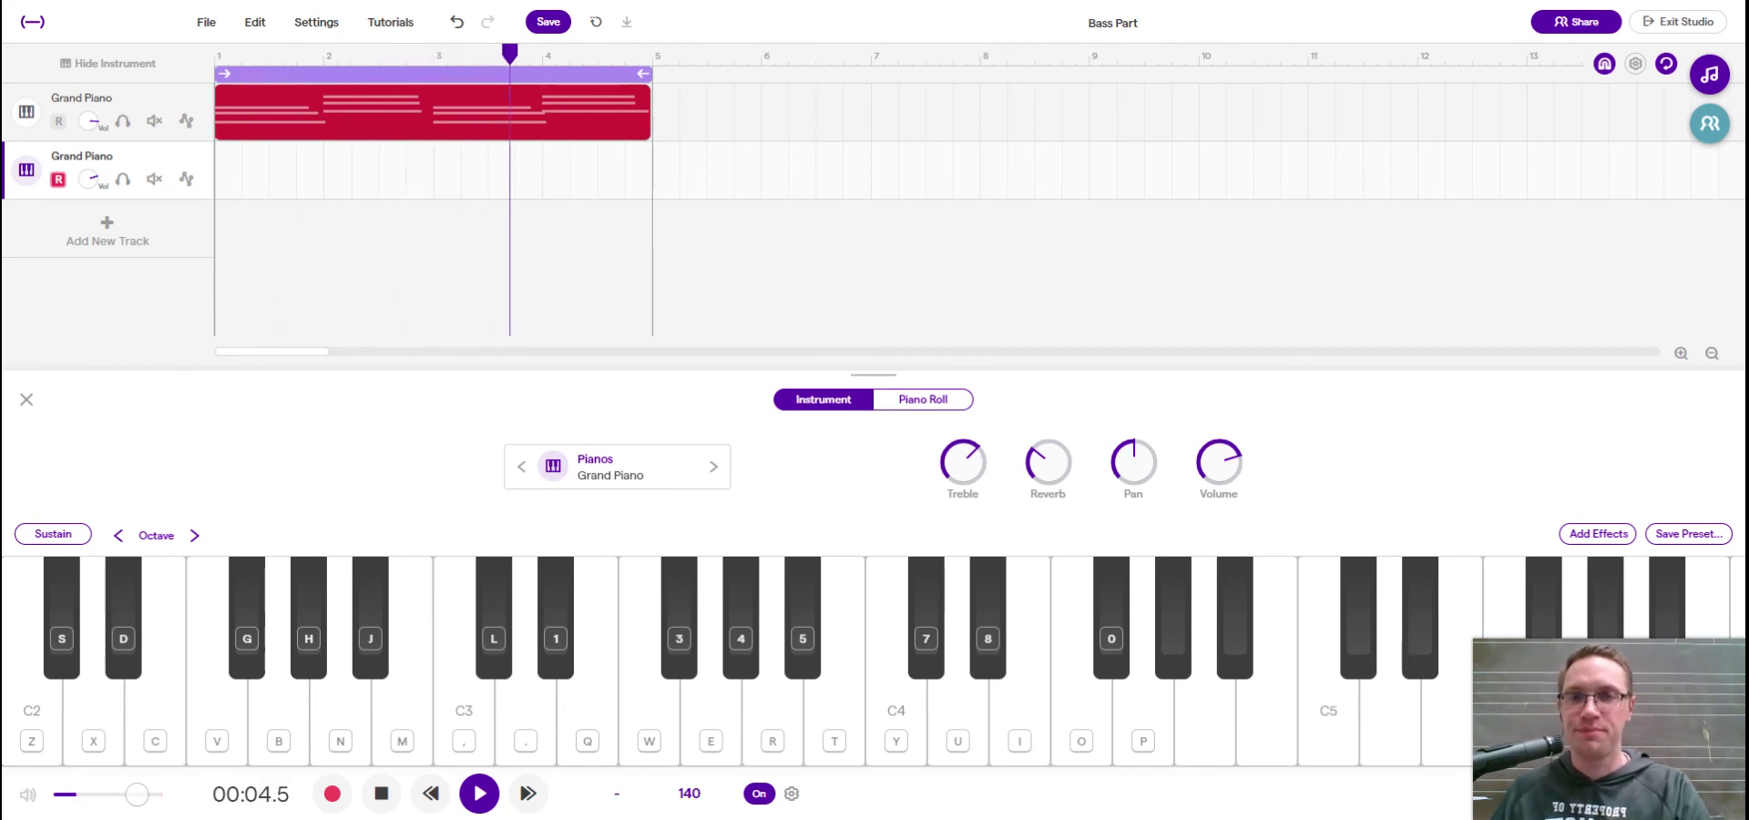
pyautogui.press('space')
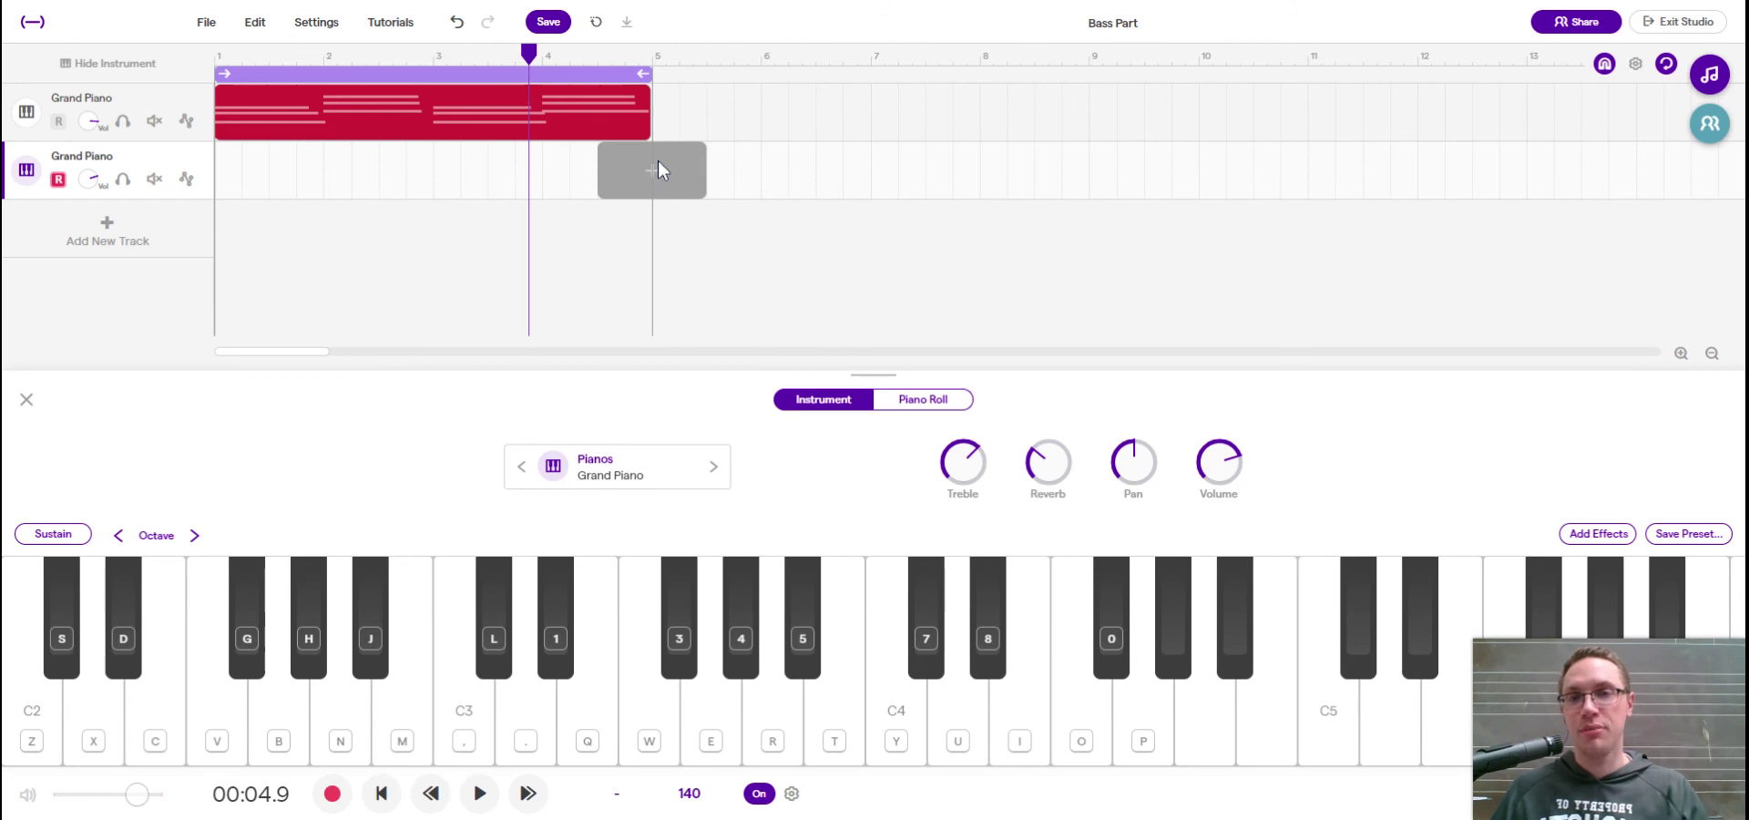
# - Open the region in the piano roll and move the six bar 3–4 chord notes higher
pyautogui.doubleClick(595, 122)
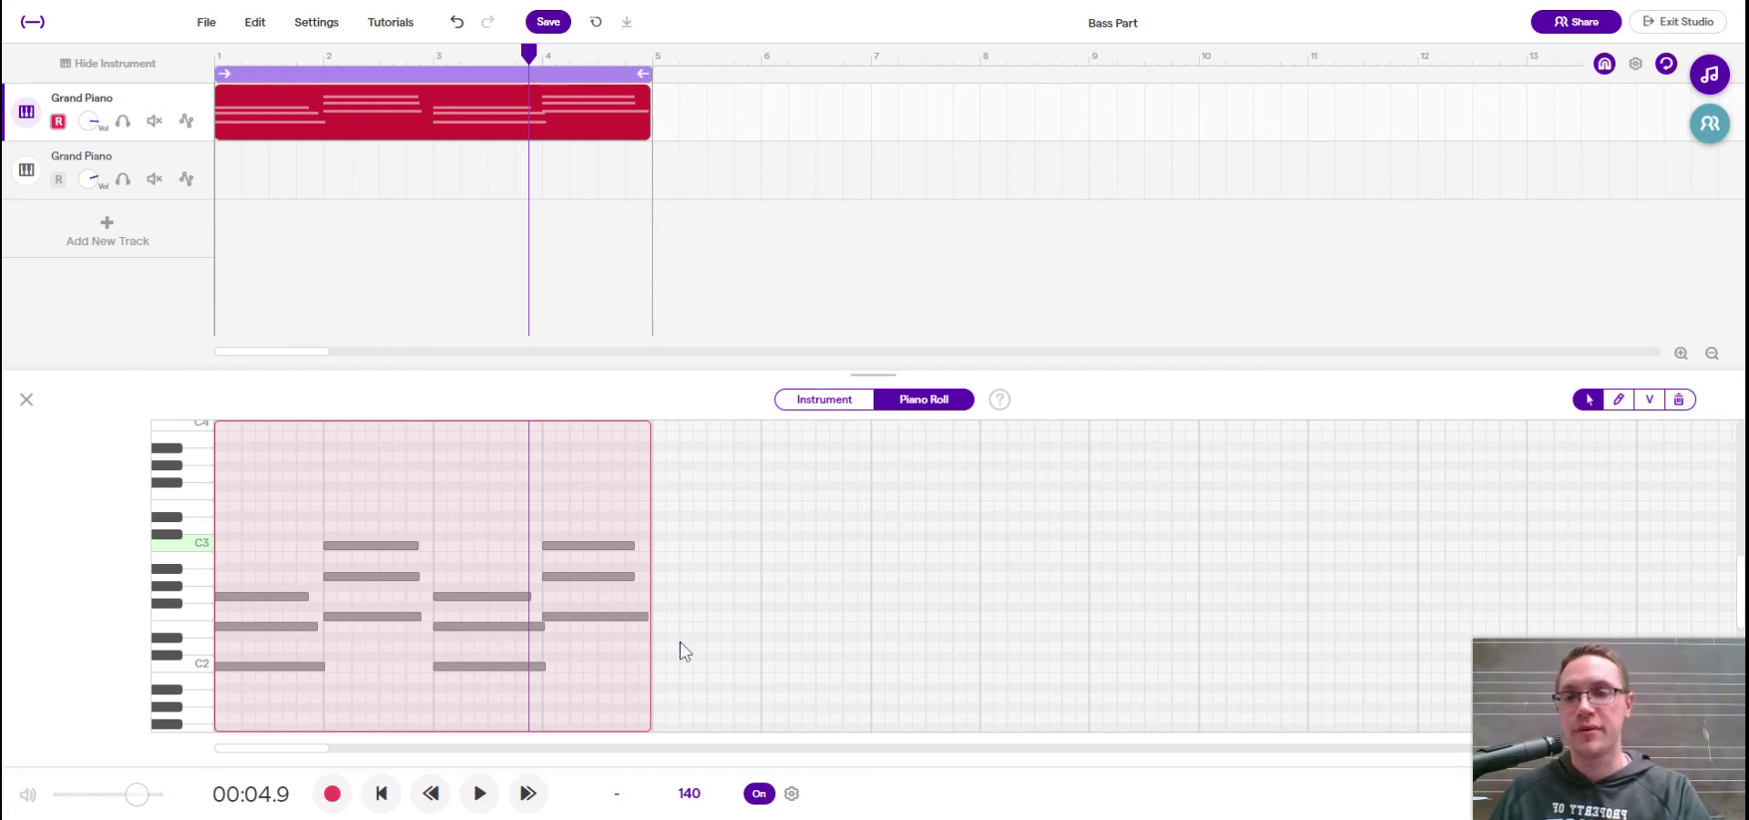
pyautogui.click(631, 705)
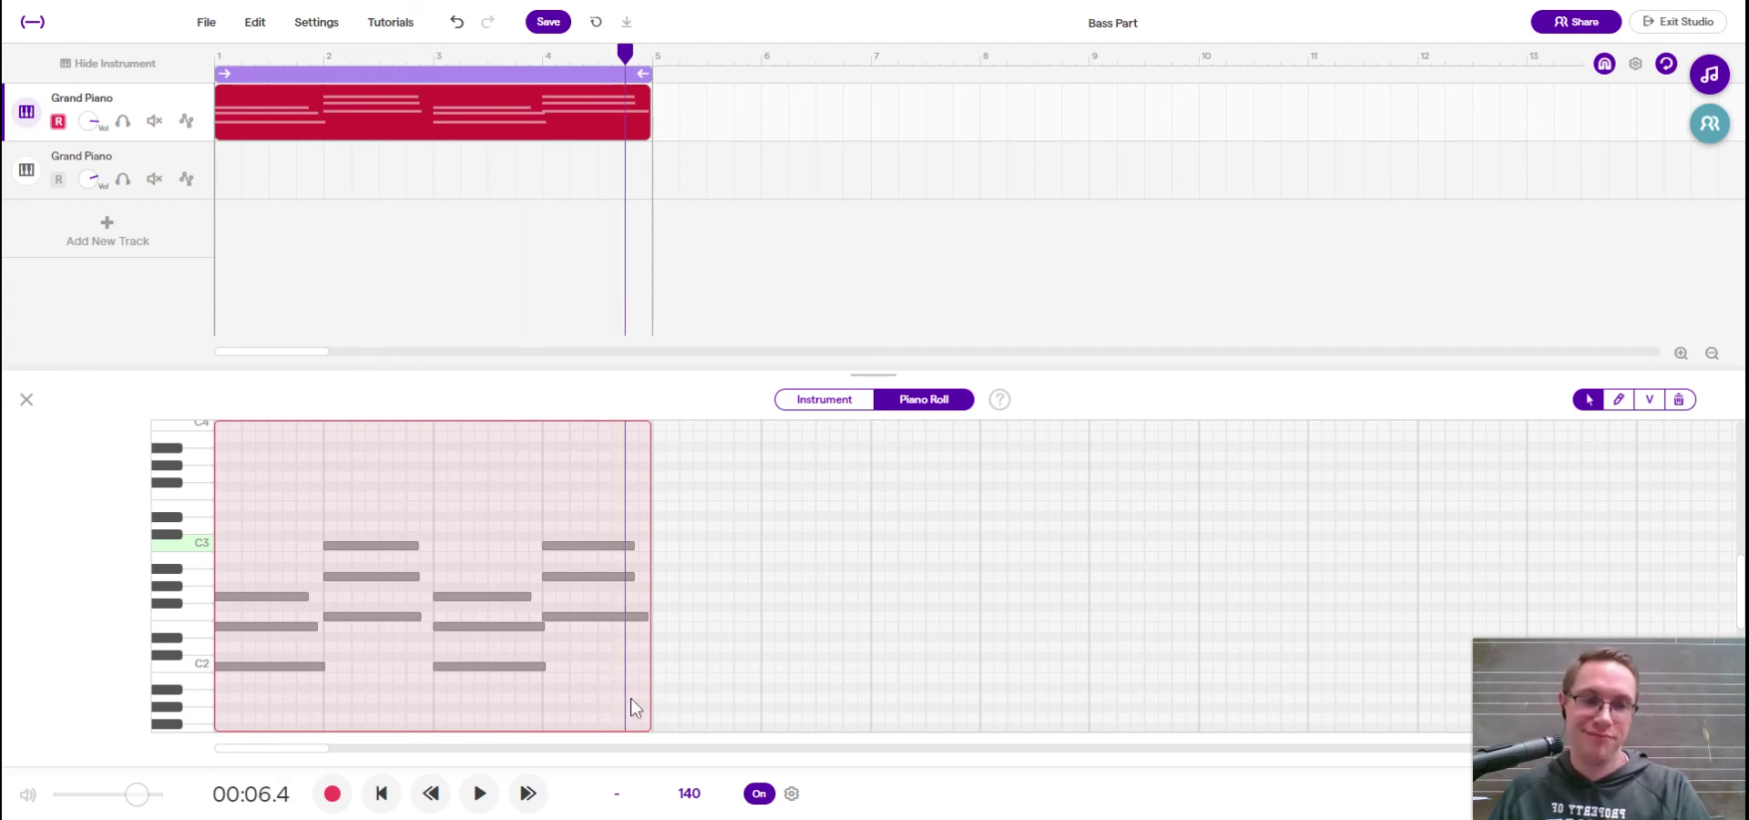
pyautogui.moveTo(601, 692); pyautogui.dragTo(490, 494)
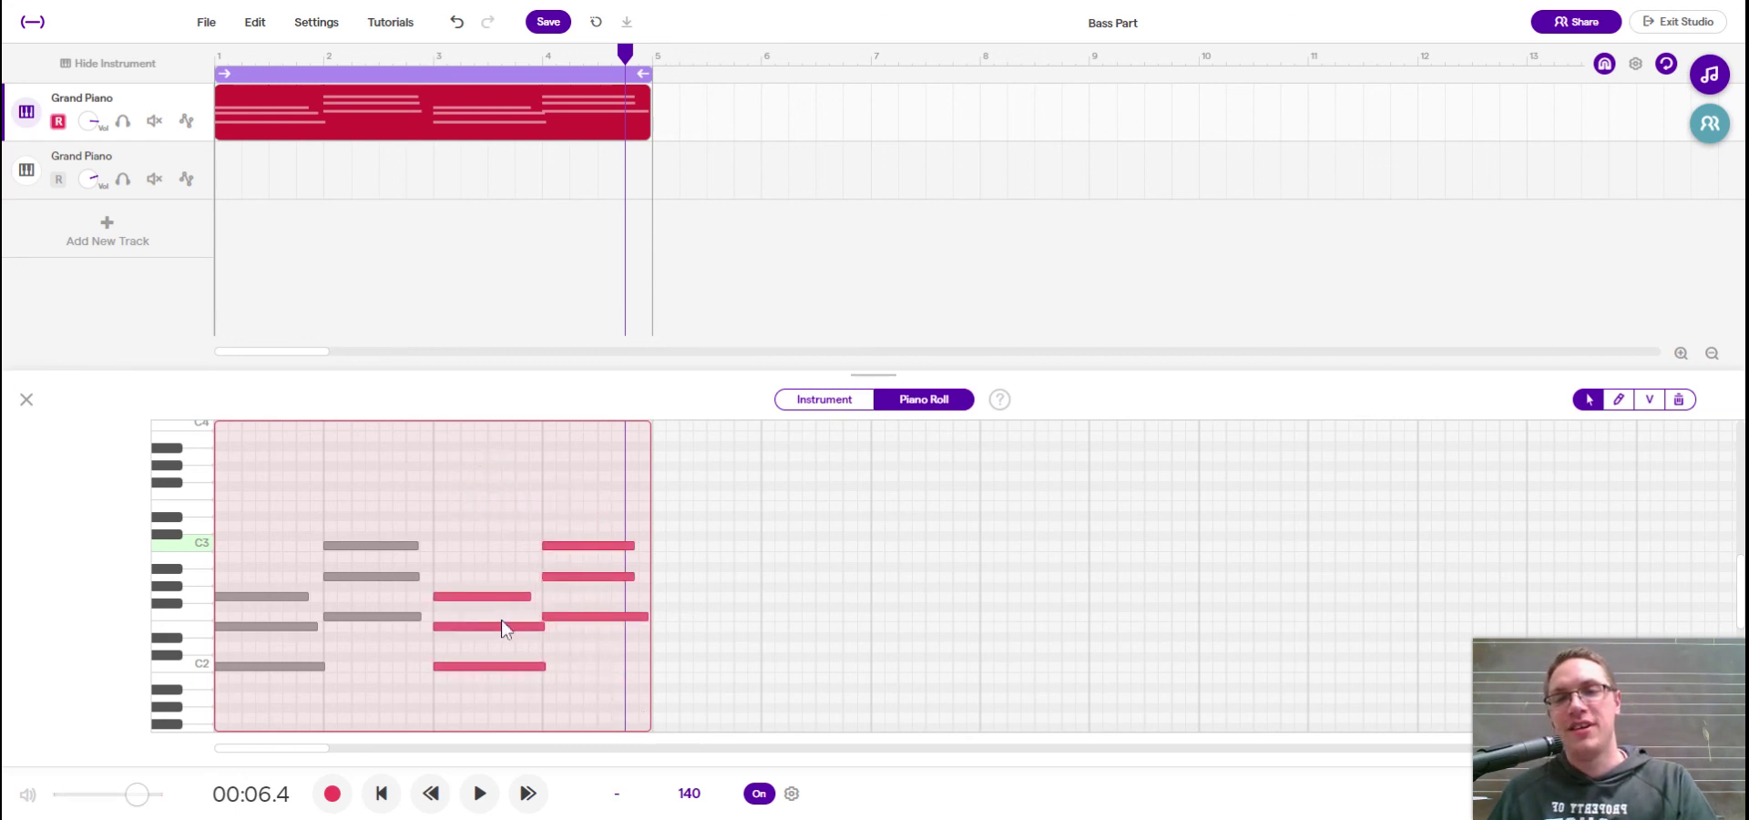
pyautogui.moveTo(499, 625); pyautogui.dragTo(498, 546)
# - Move the bar 4 chord back down, lower its middle note one step, and rewind the playhead
pyautogui.click(629, 584)
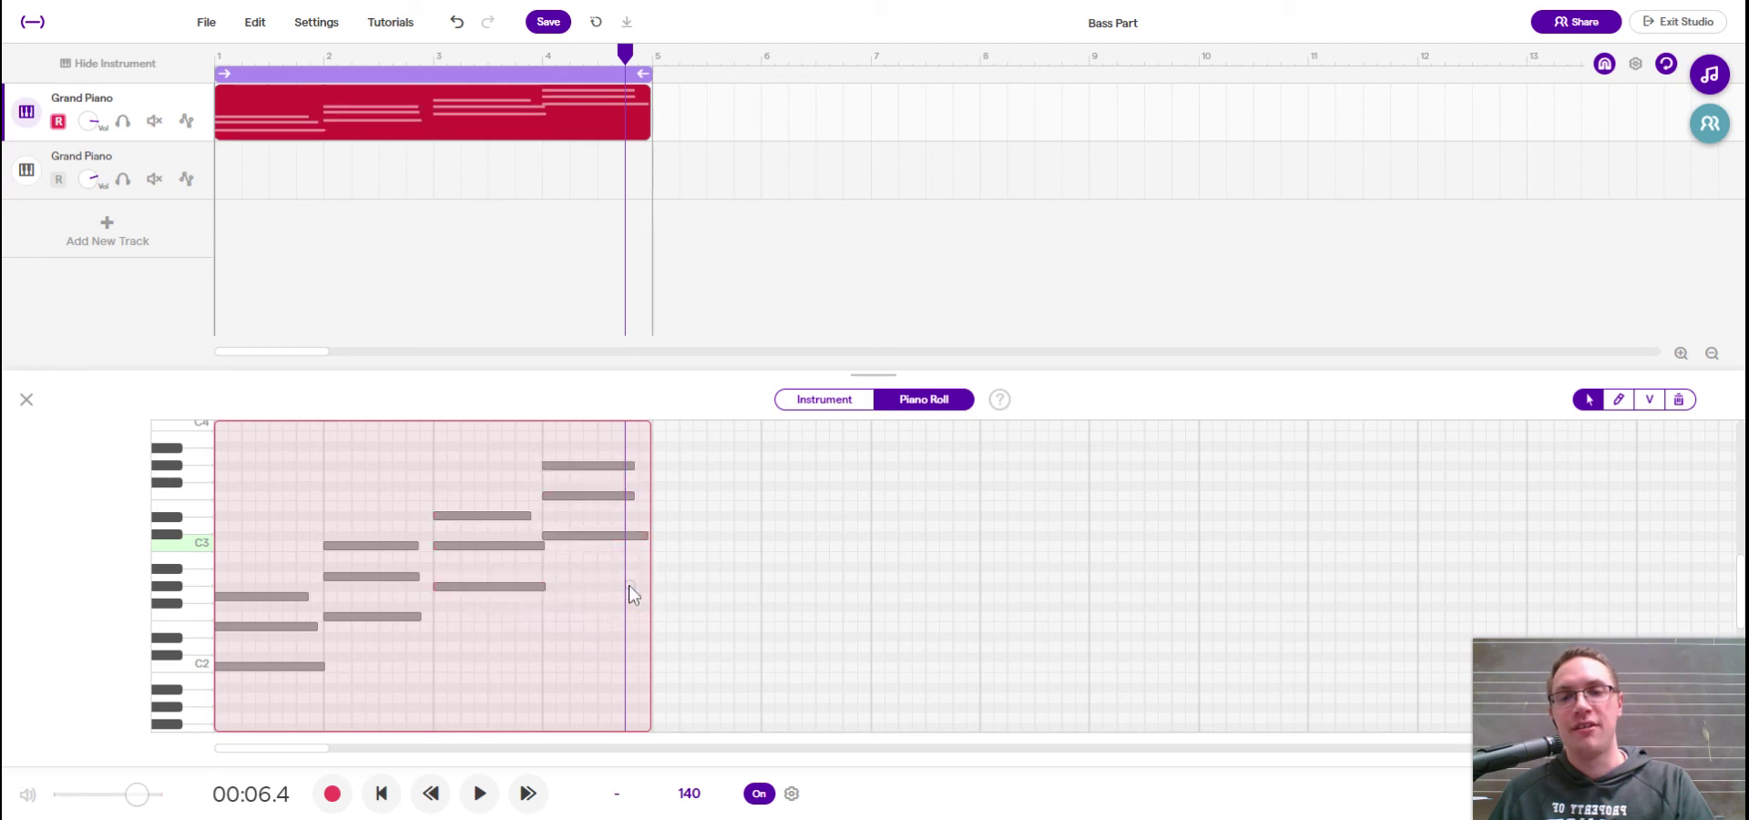
pyautogui.moveTo(581, 593); pyautogui.dragTo(579, 463)
pyautogui.moveTo(579, 463); pyautogui.dragTo(581, 559)
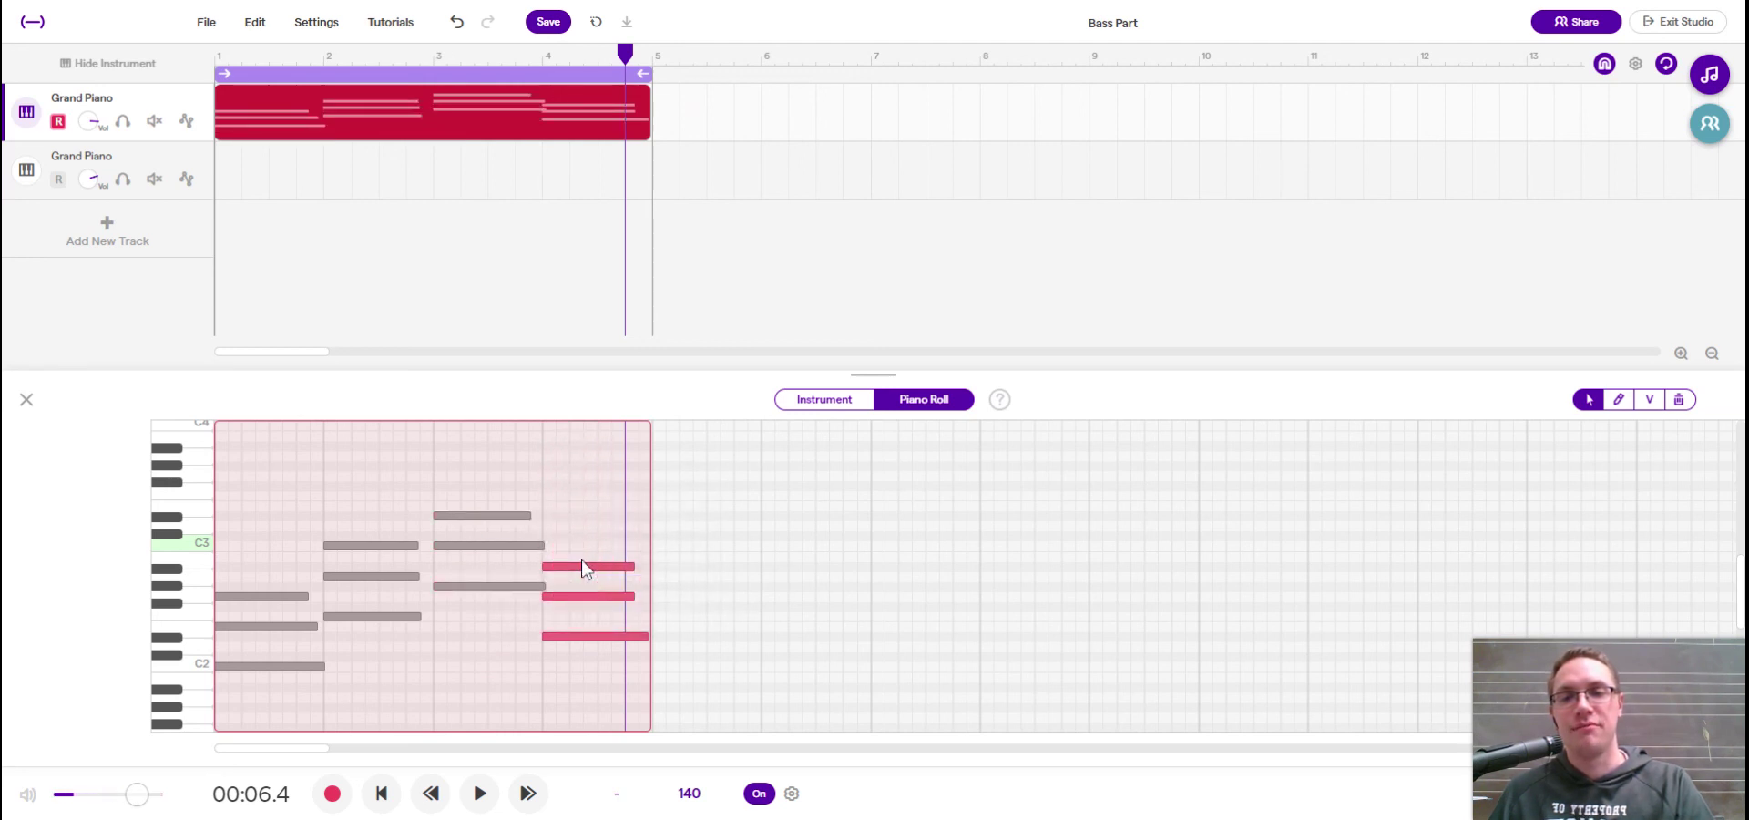
pyautogui.click(588, 612)
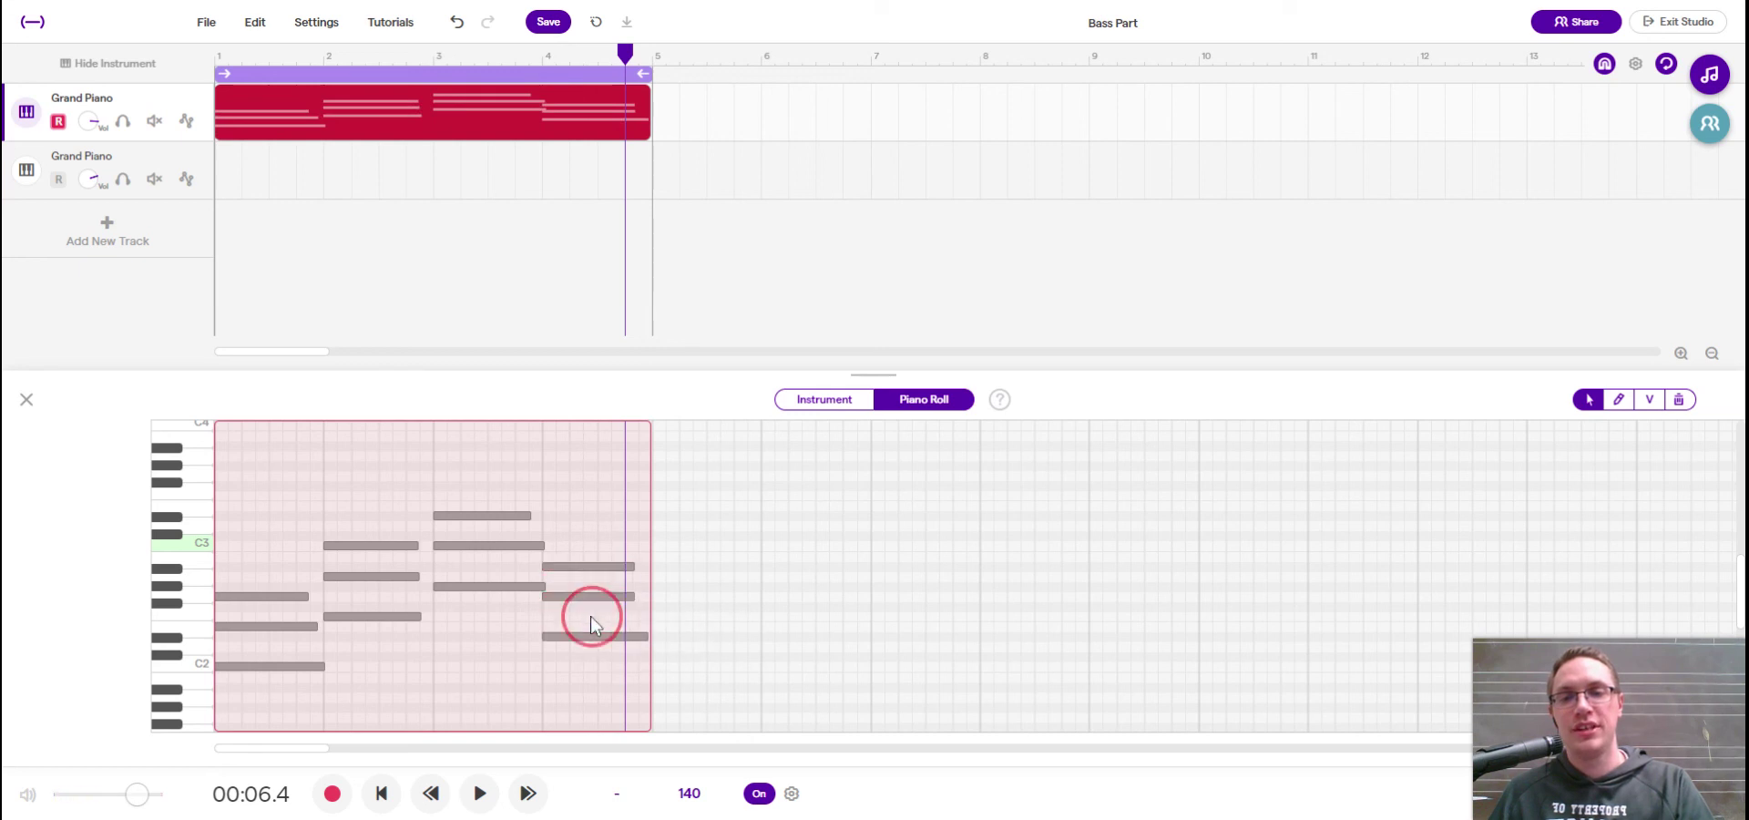
pyautogui.click(592, 598)
pyautogui.moveTo(592, 600); pyautogui.dragTo(592, 605)
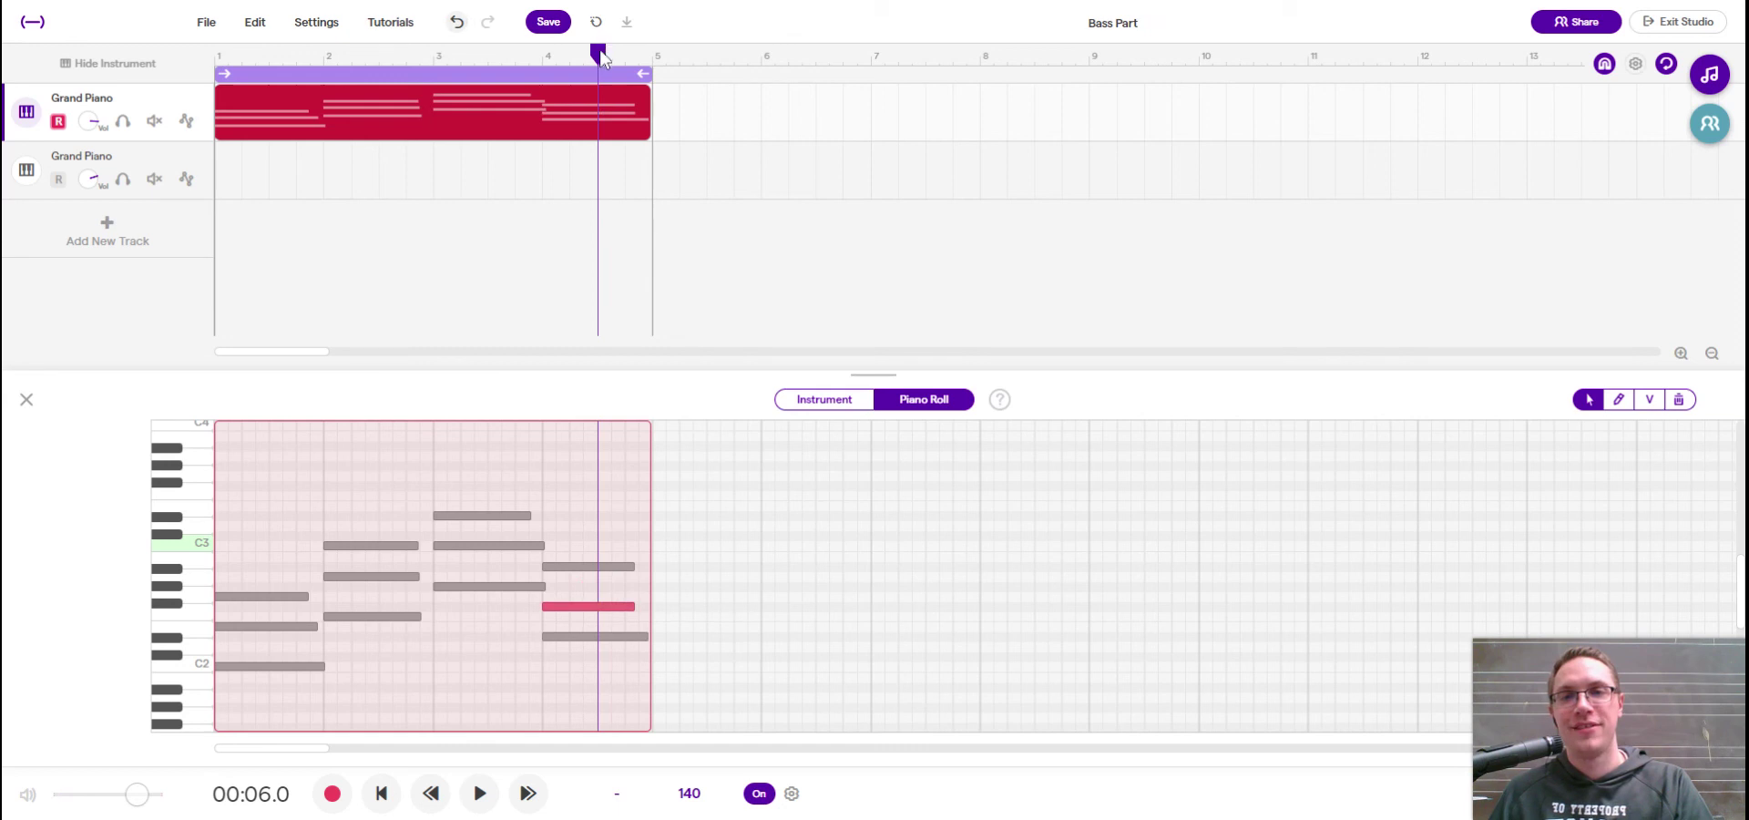
pyautogui.moveTo(597, 51); pyautogui.dragTo(162, 29)
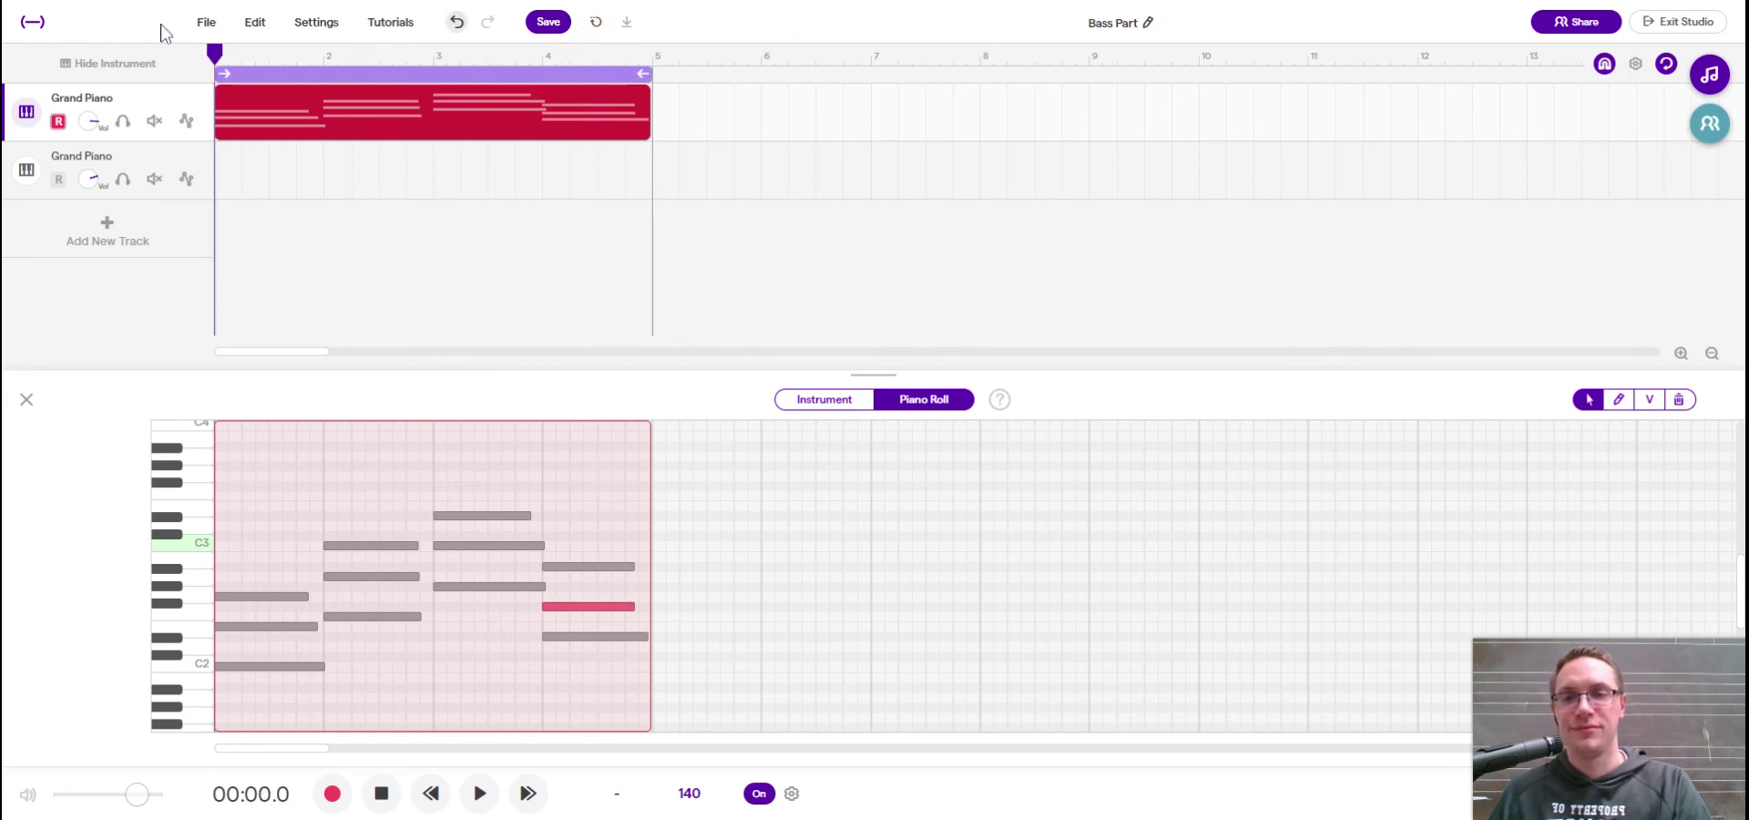
pyautogui.press('space')
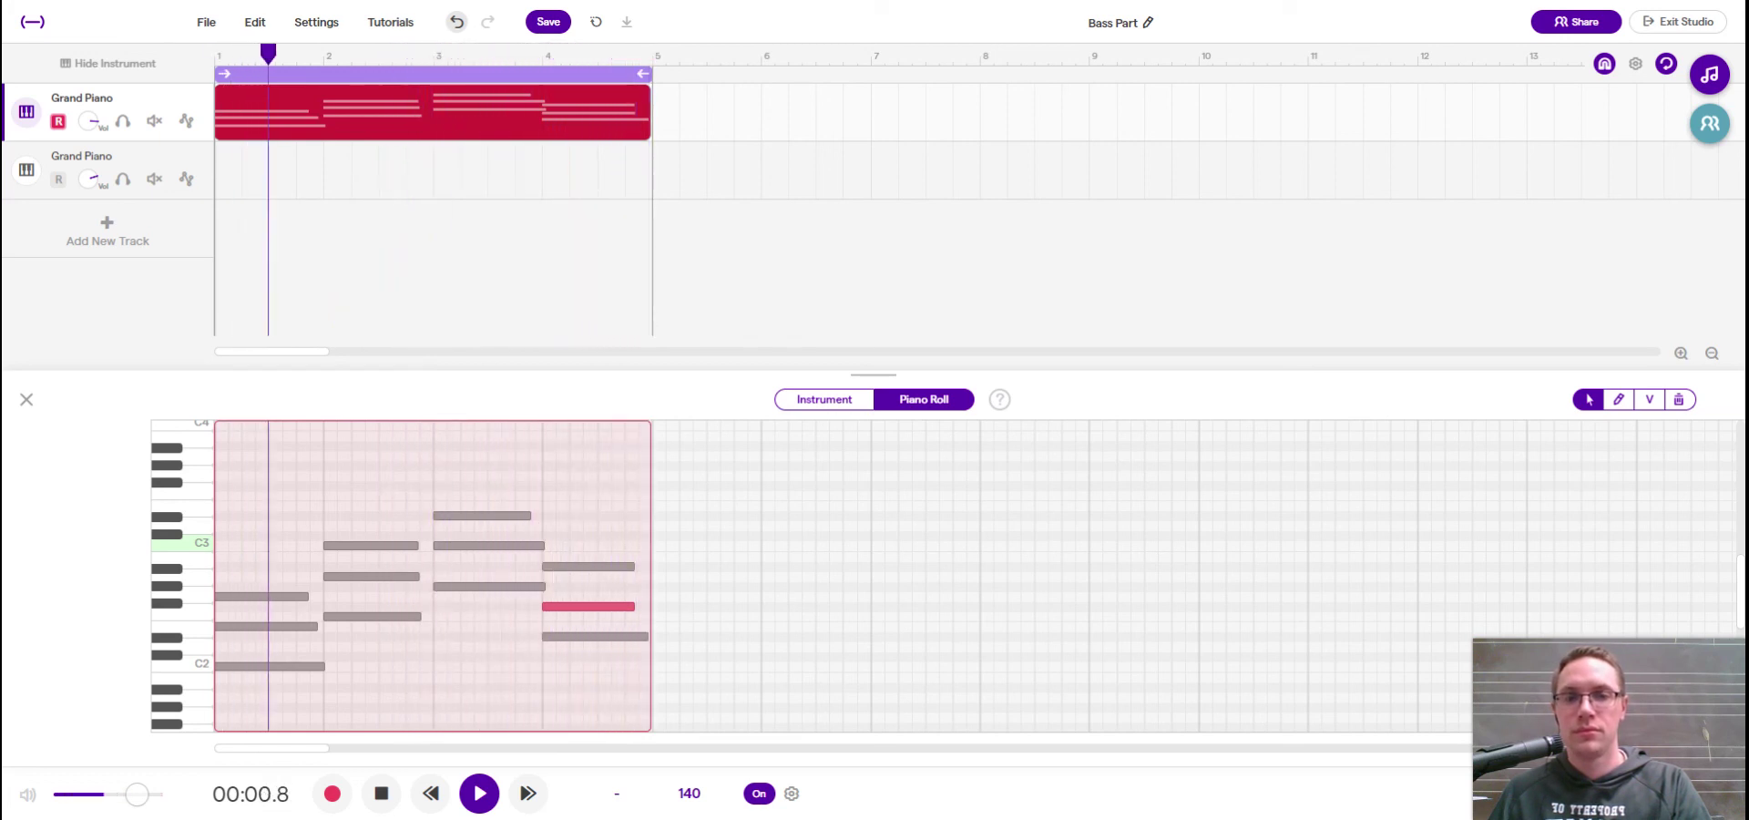
pyautogui.press('space')
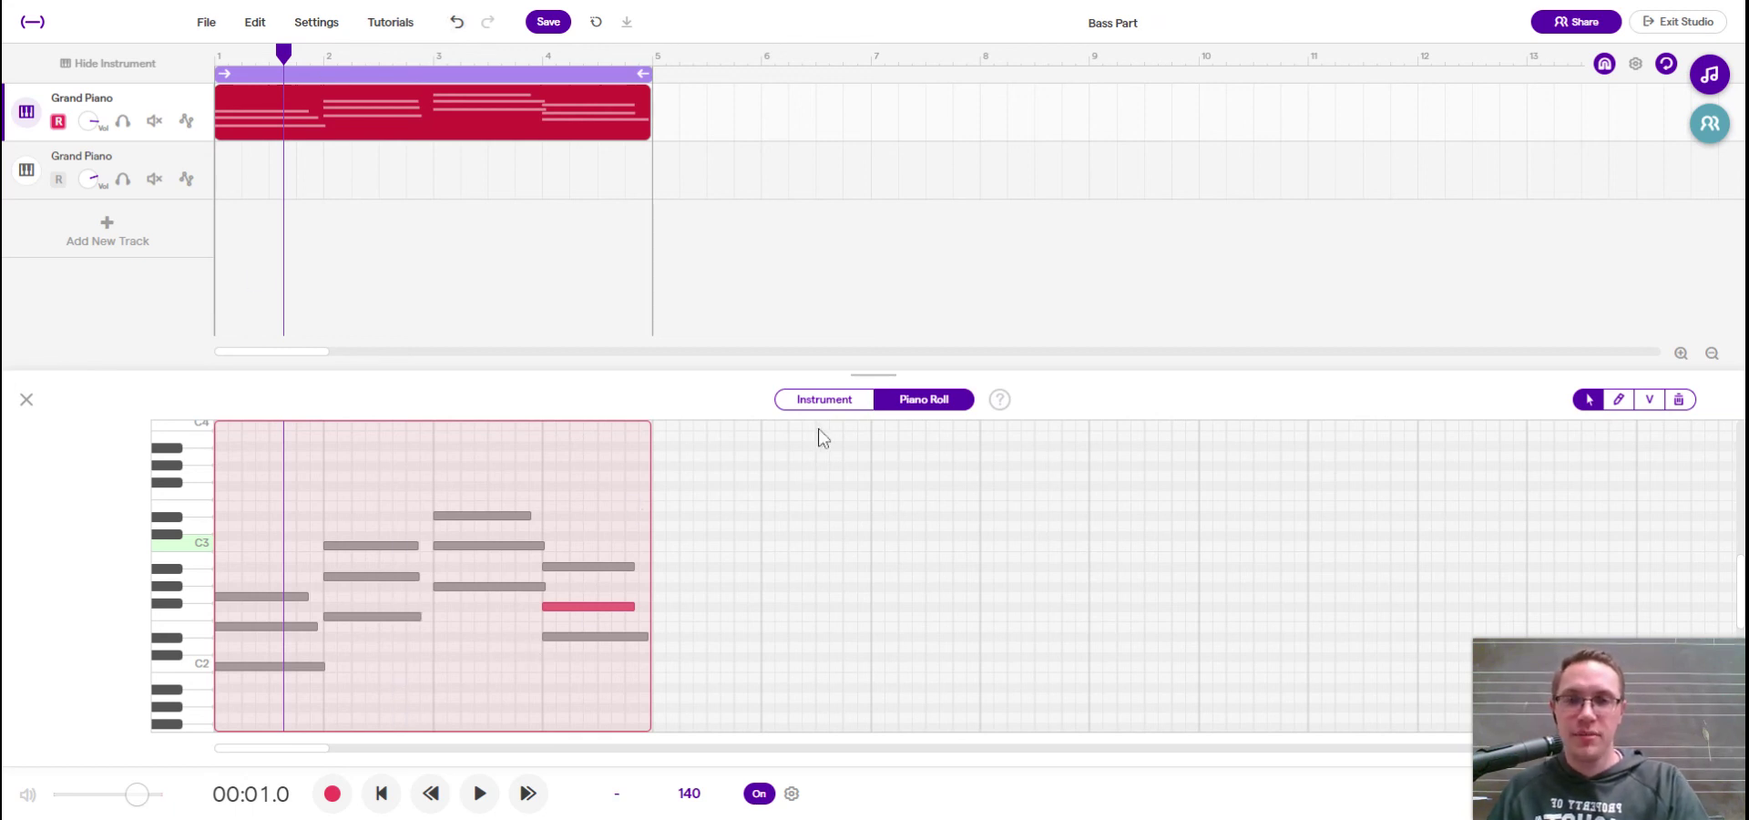
# - Show the Grand Piano instrument keyboard and play C major then F major chords
pyautogui.click(829, 402)
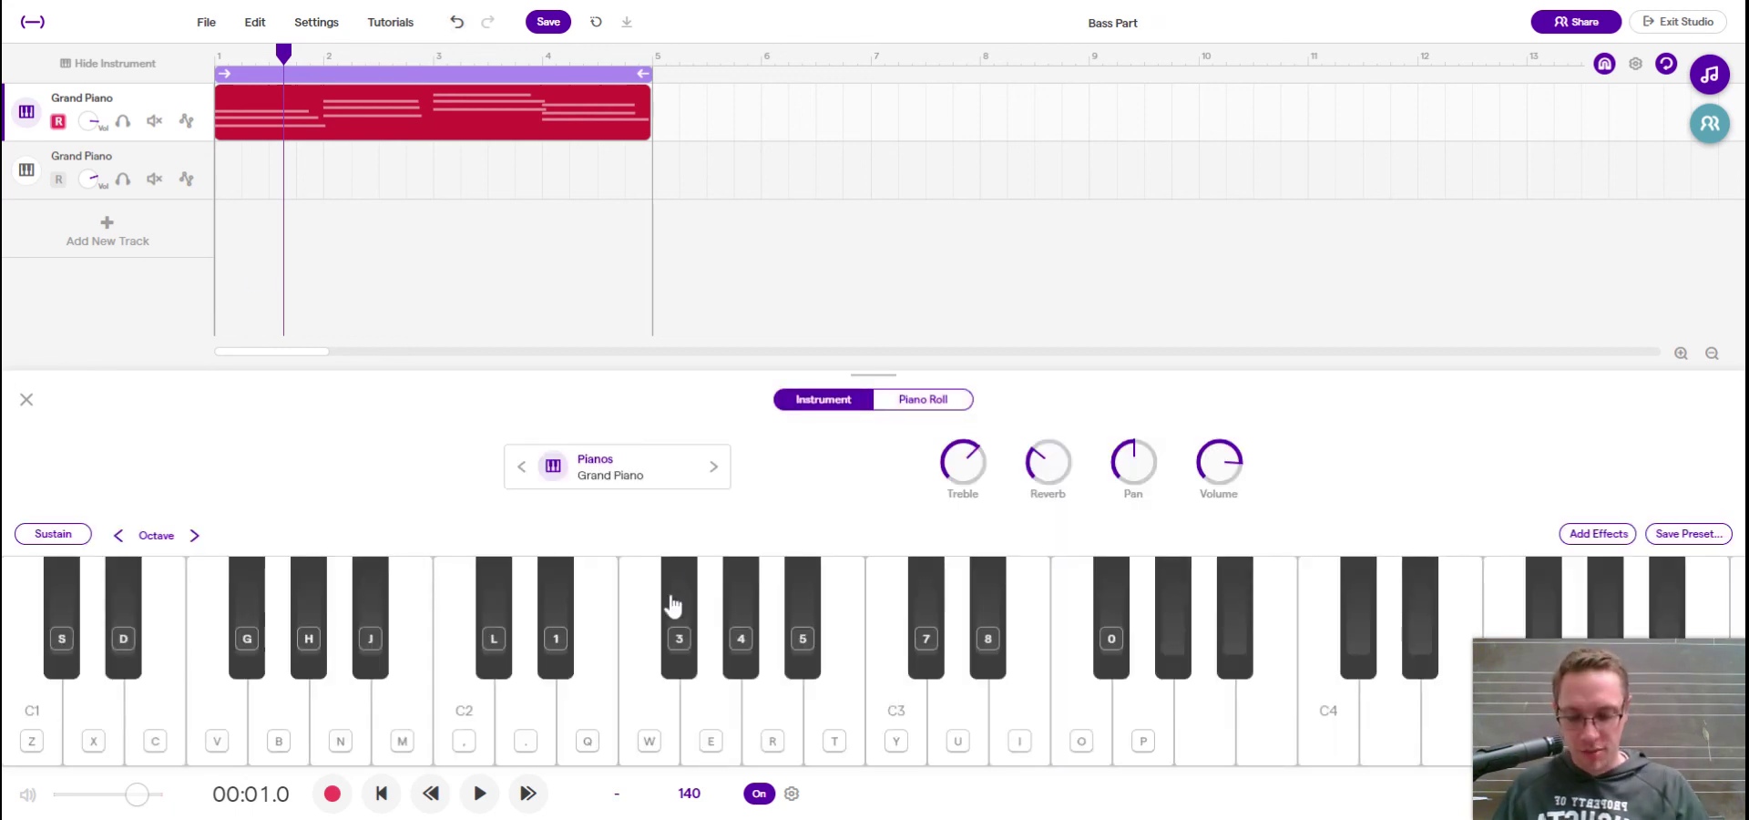
pyautogui.press(',')
pyautogui.press('q')
pyautogui.press('e')
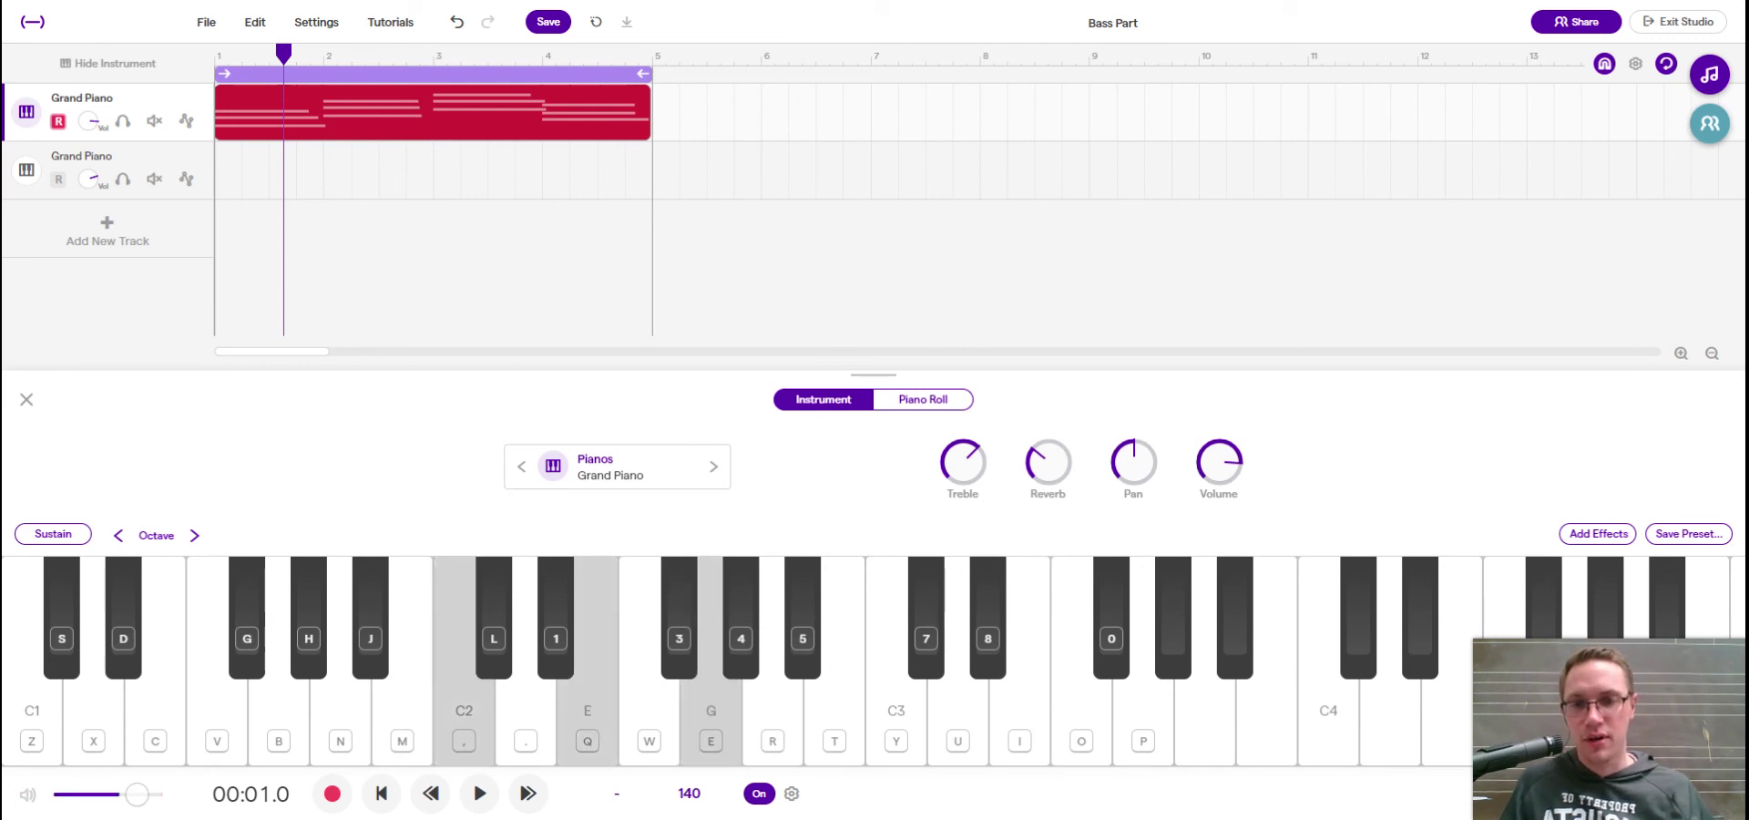
pyautogui.press('w')
pyautogui.press('r')
pyautogui.press('y')
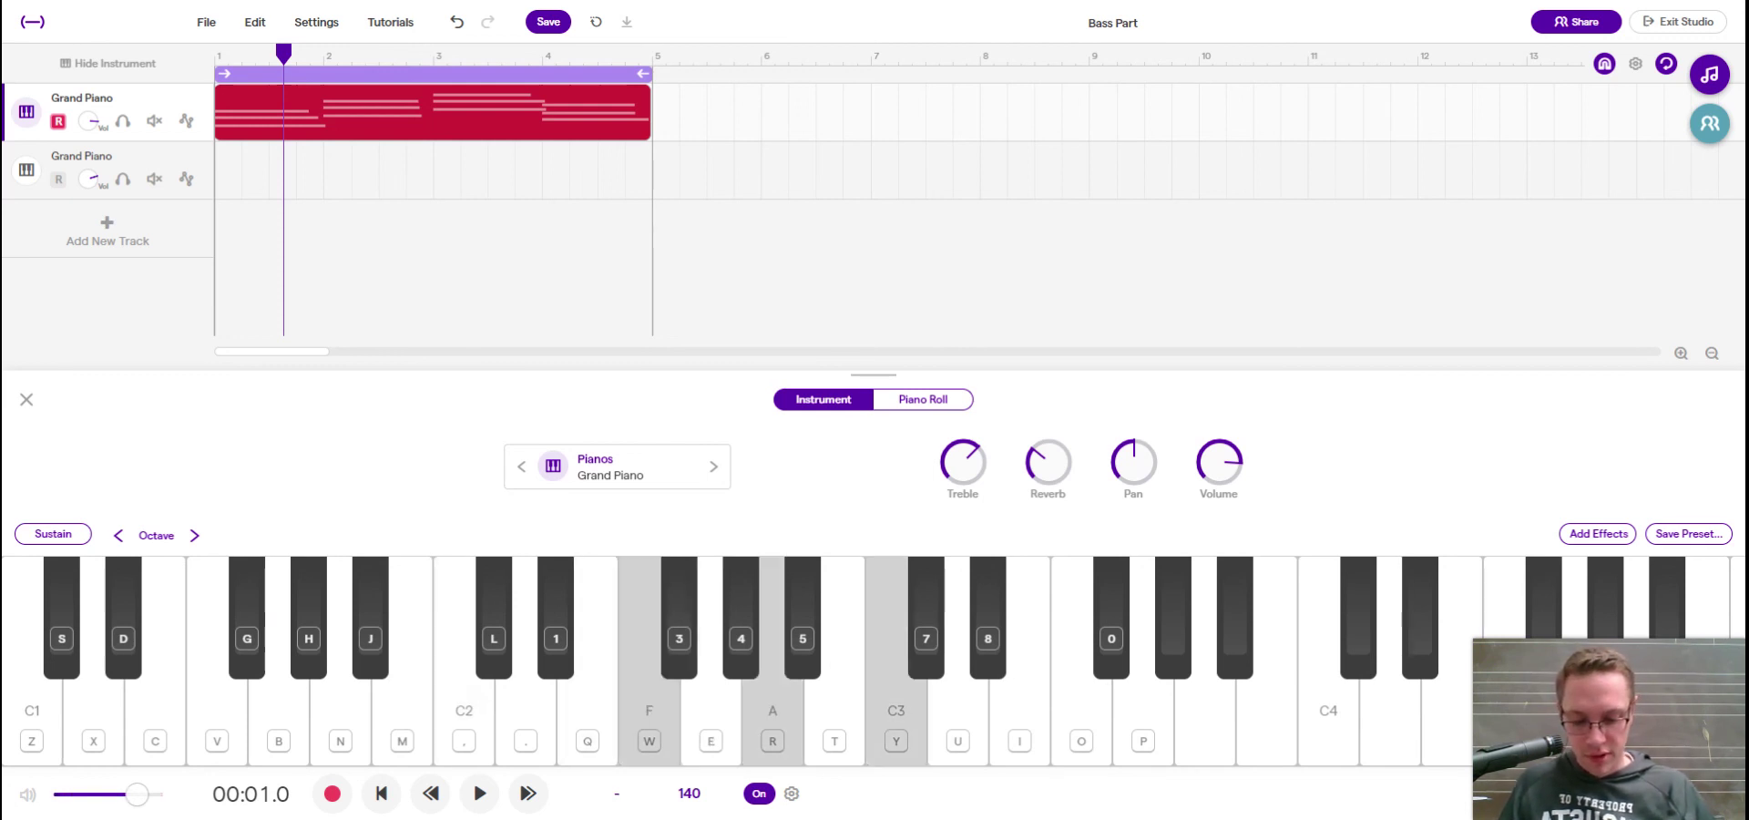
# - Play D minor and G major chords, then return to C2 and E
pyautogui.press('.')
pyautogui.press('w')
pyautogui.press('r')
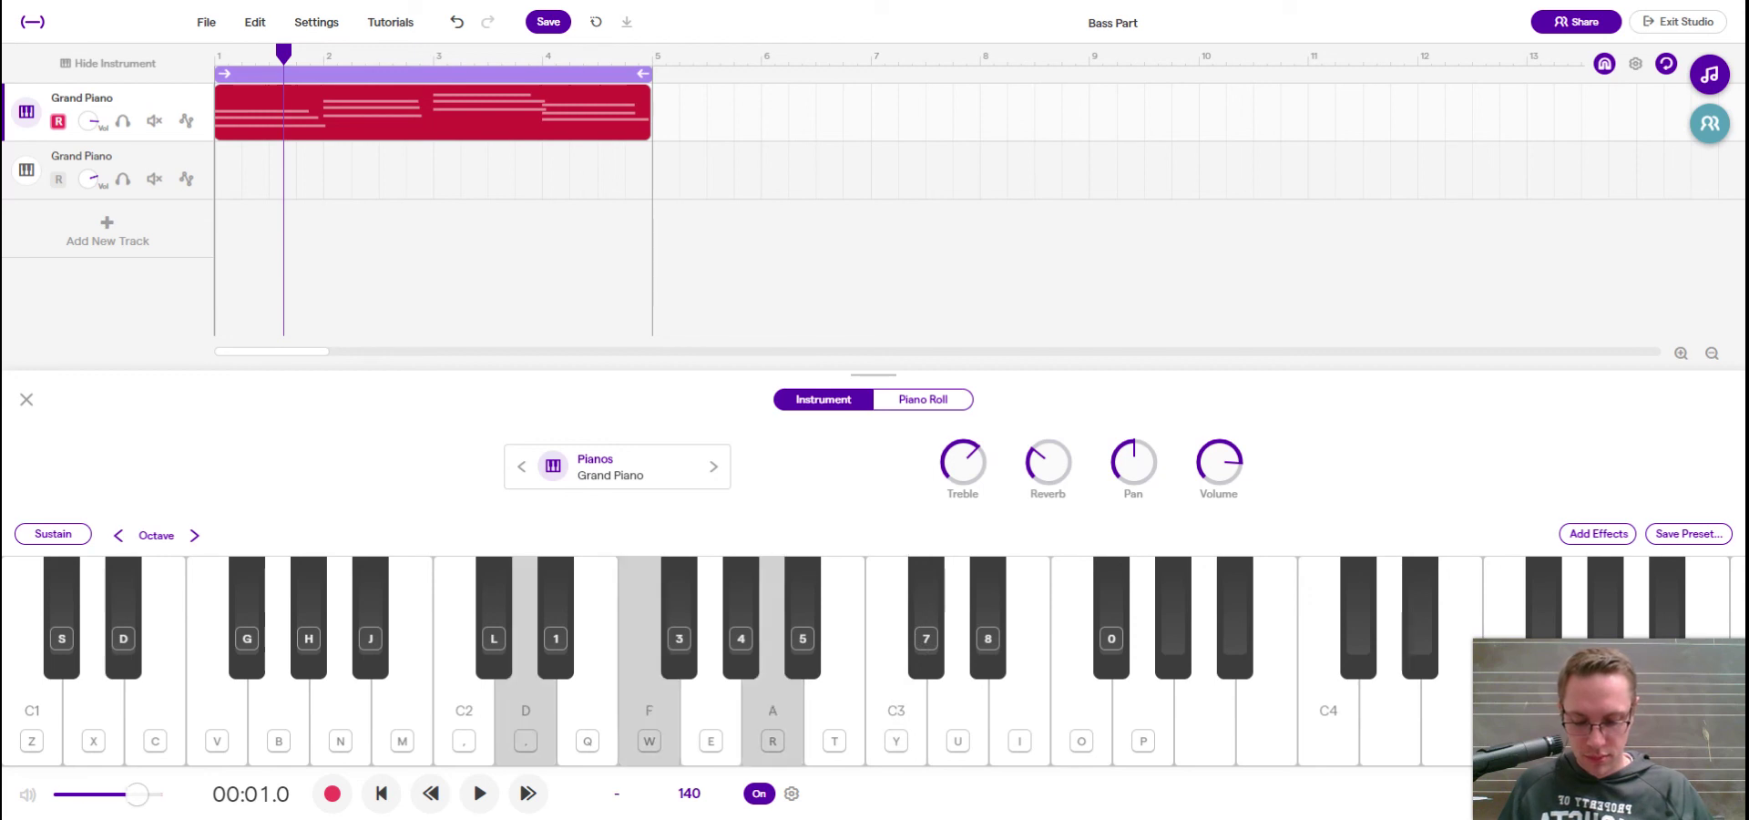
pyautogui.press('e')
pyautogui.press('t')
pyautogui.press('u')
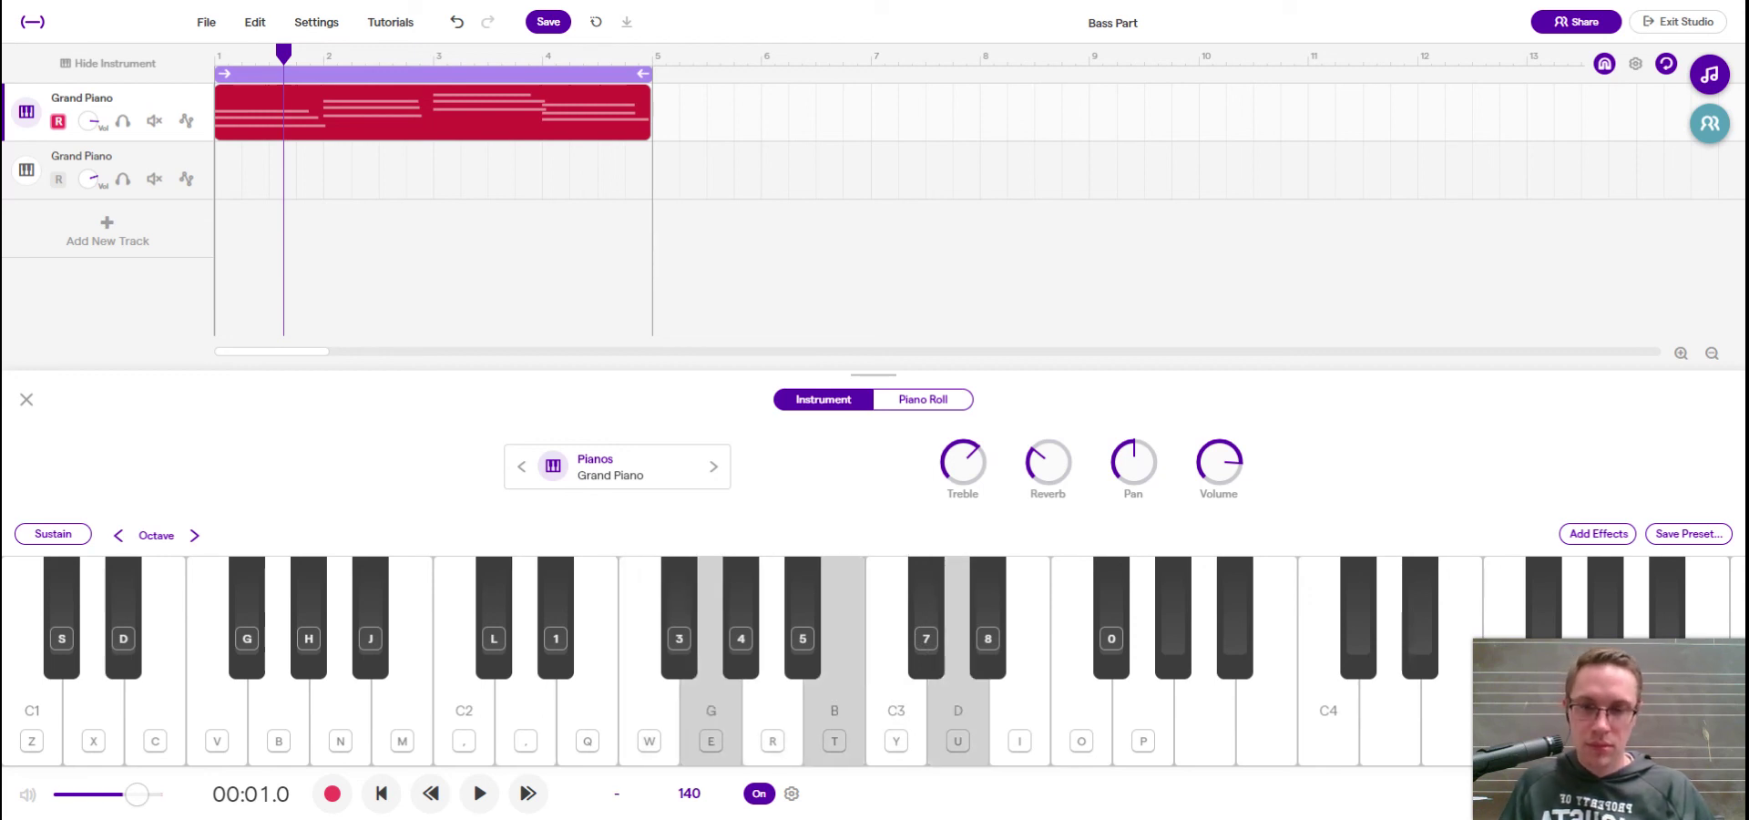
pyautogui.press(',')
pyautogui.press('q')
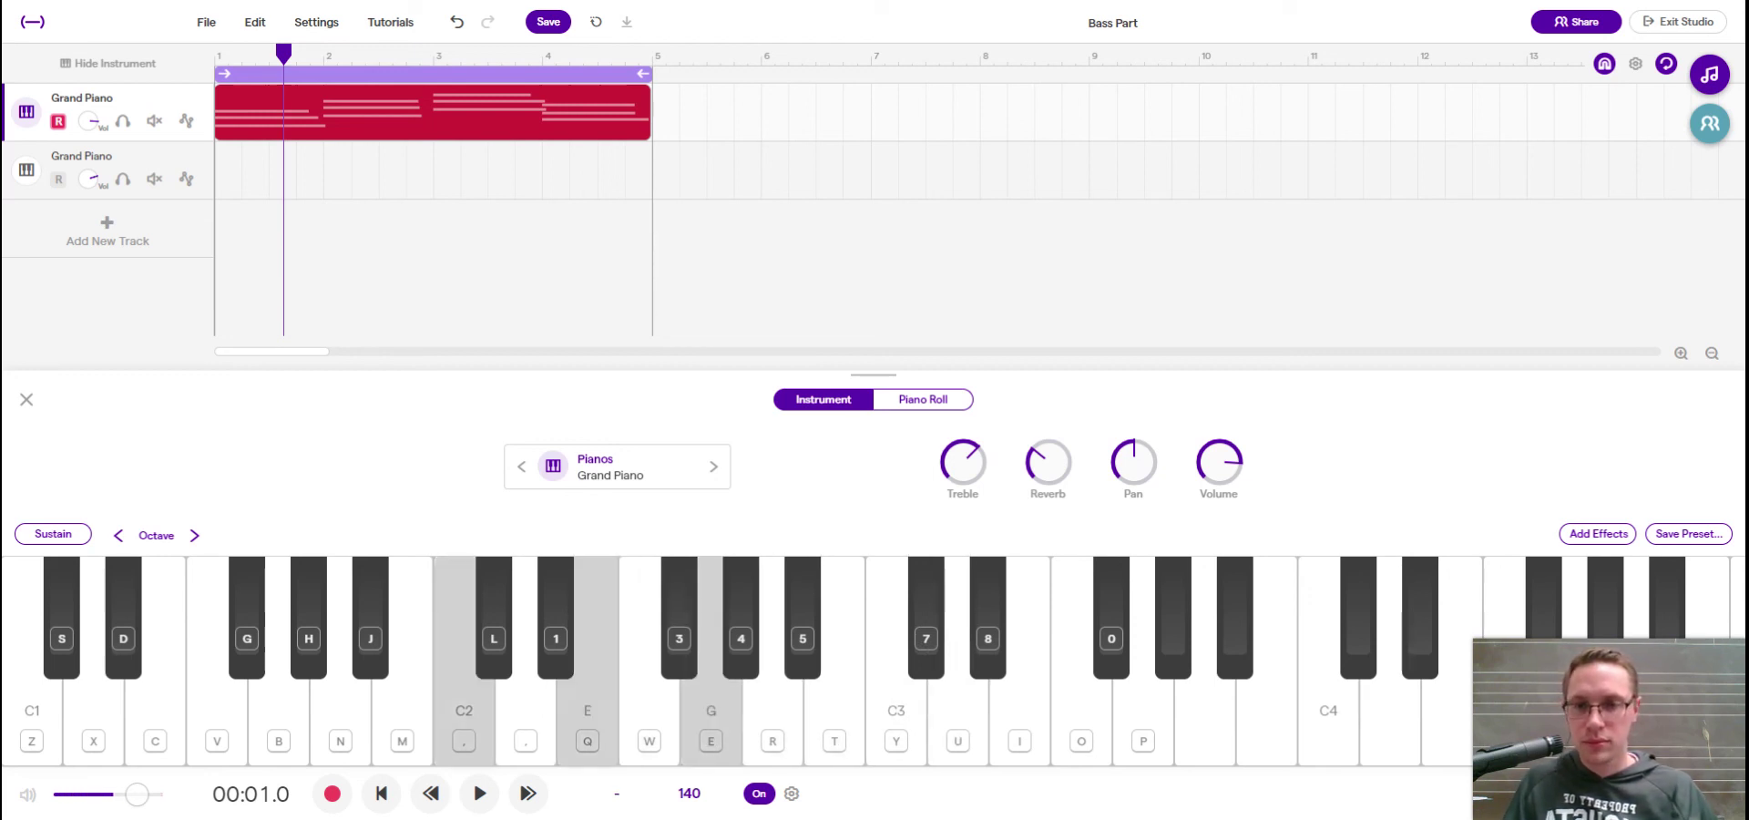